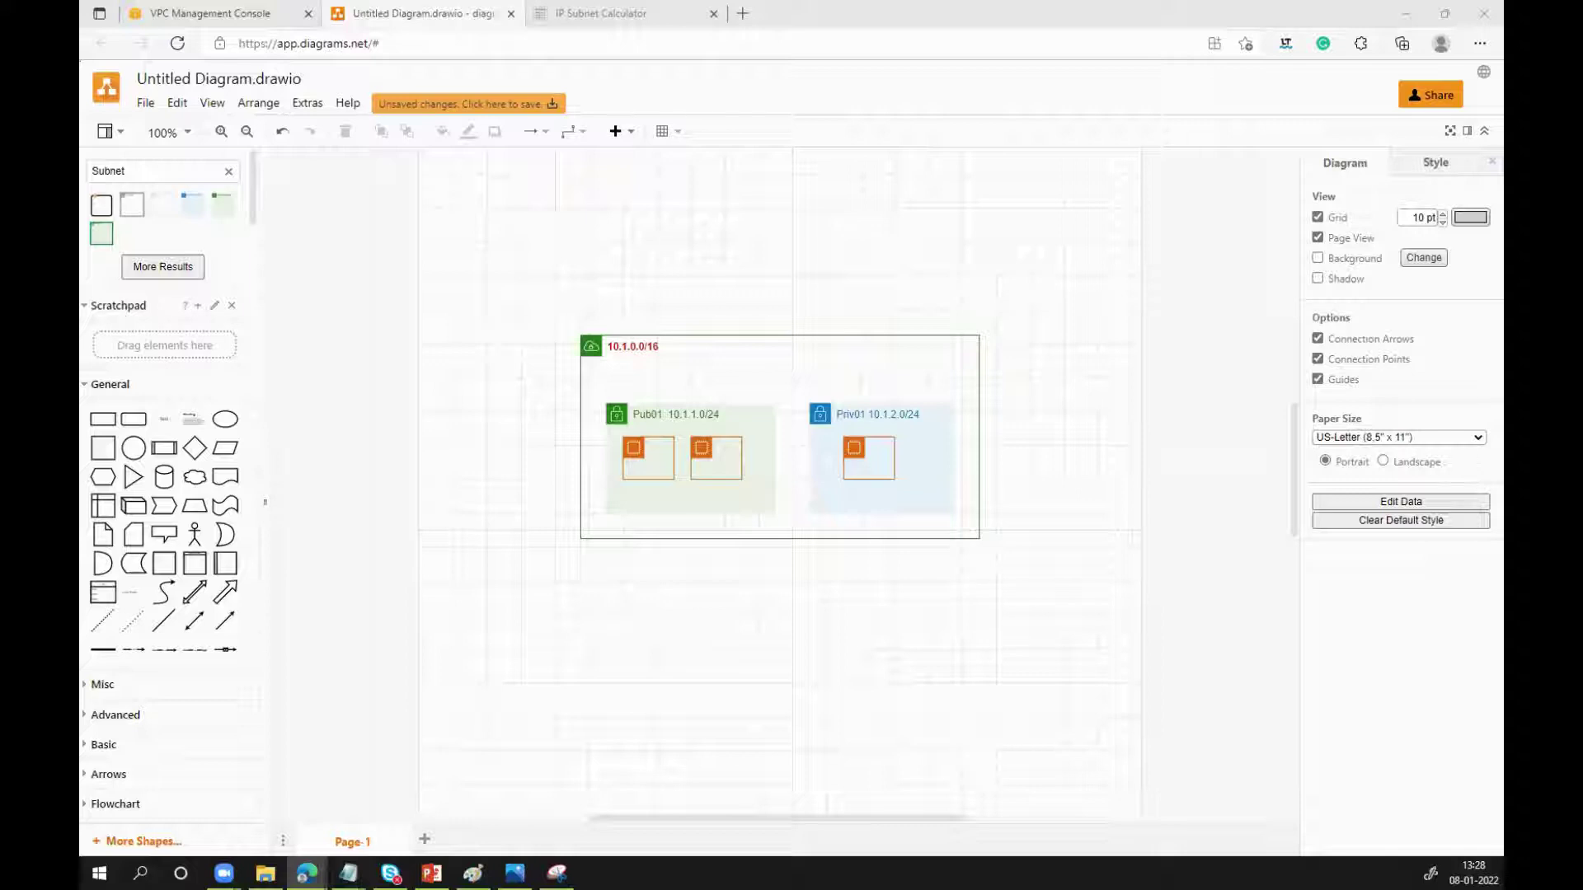
Switch to the AWS VPC console and start creating a subnet in the prod-vpc VPC
click(236, 18)
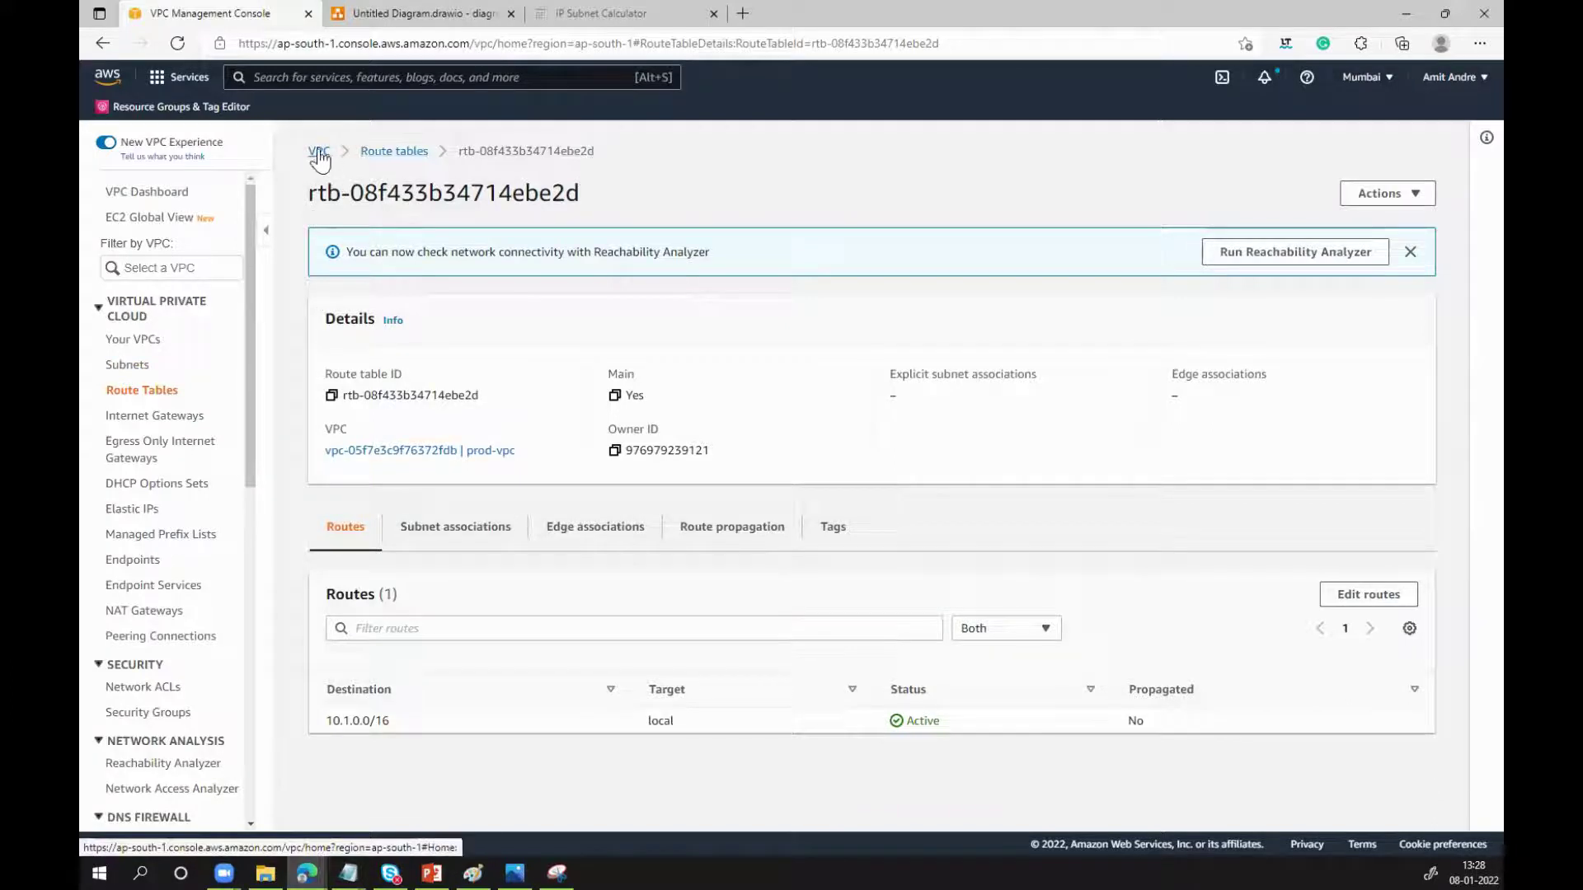
click(140, 367)
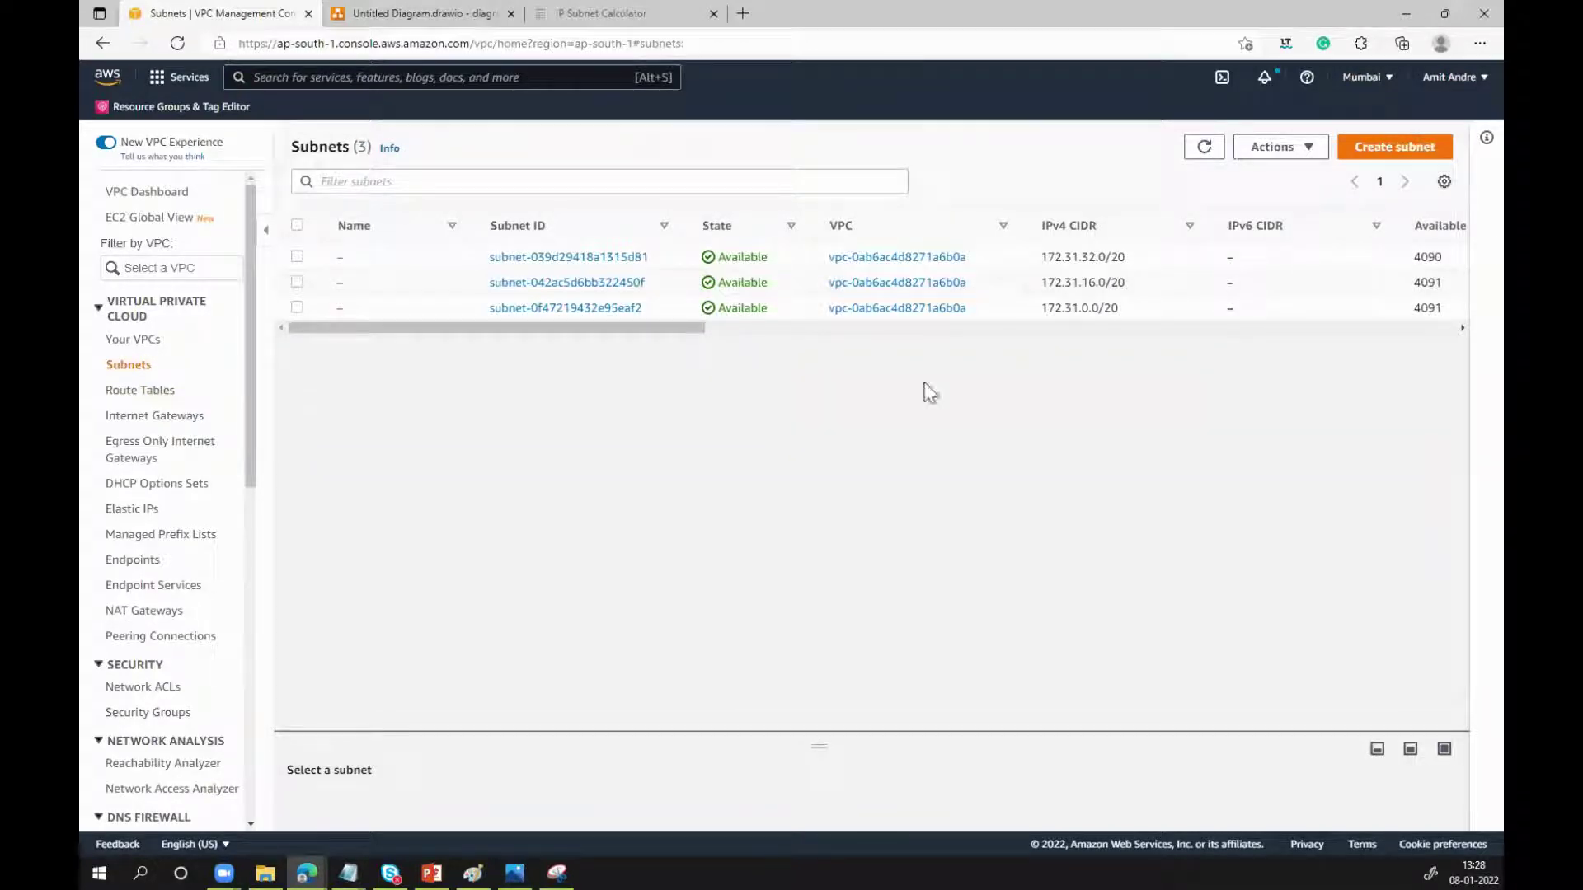
click(1384, 154)
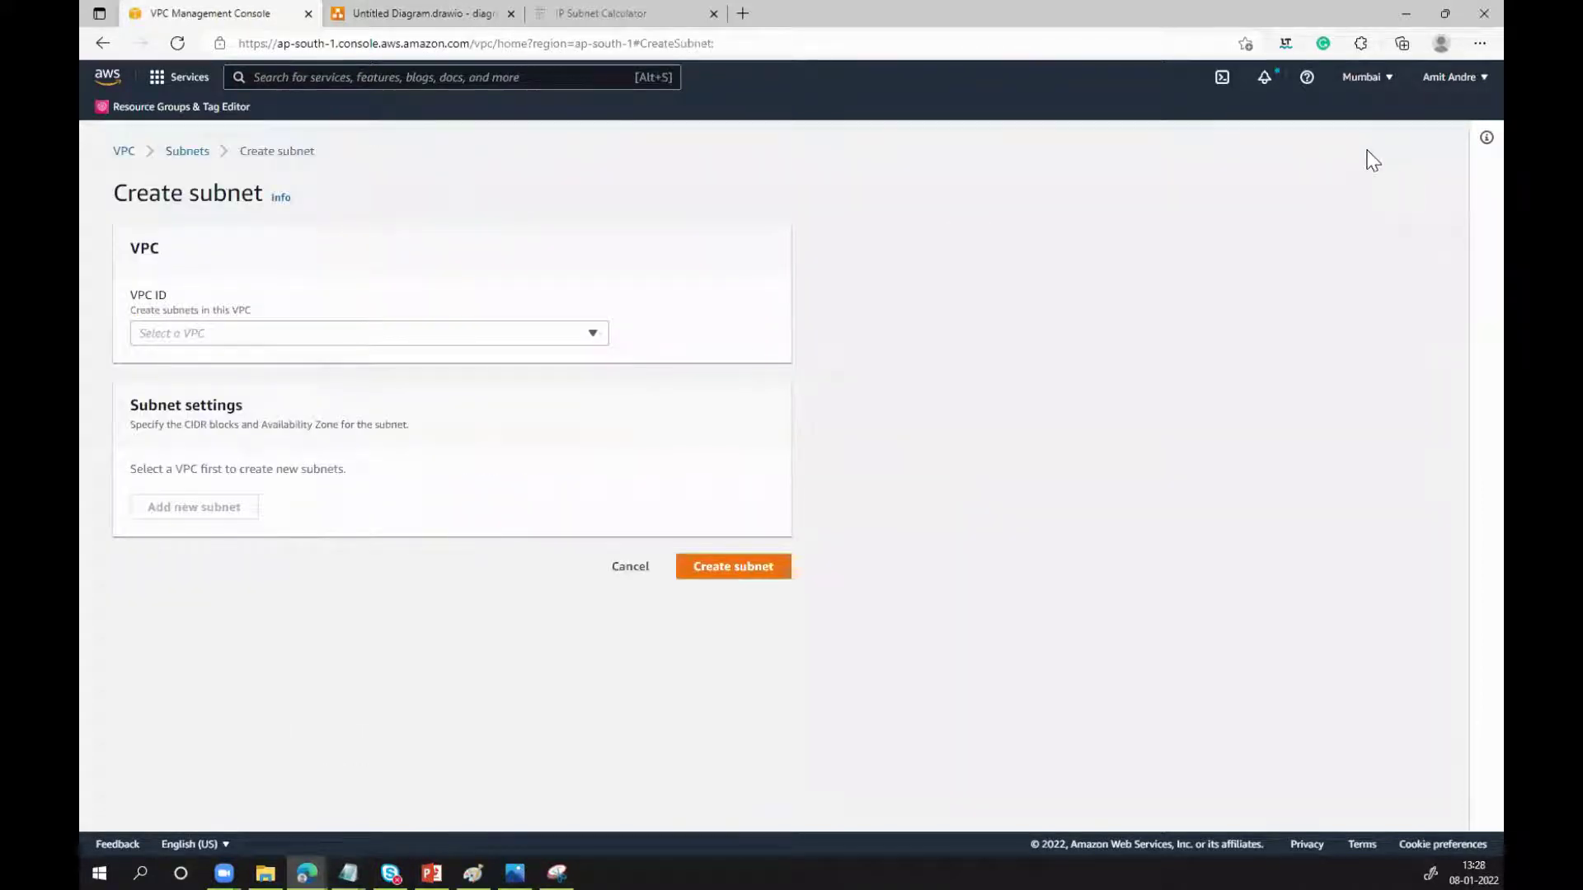
click(592, 335)
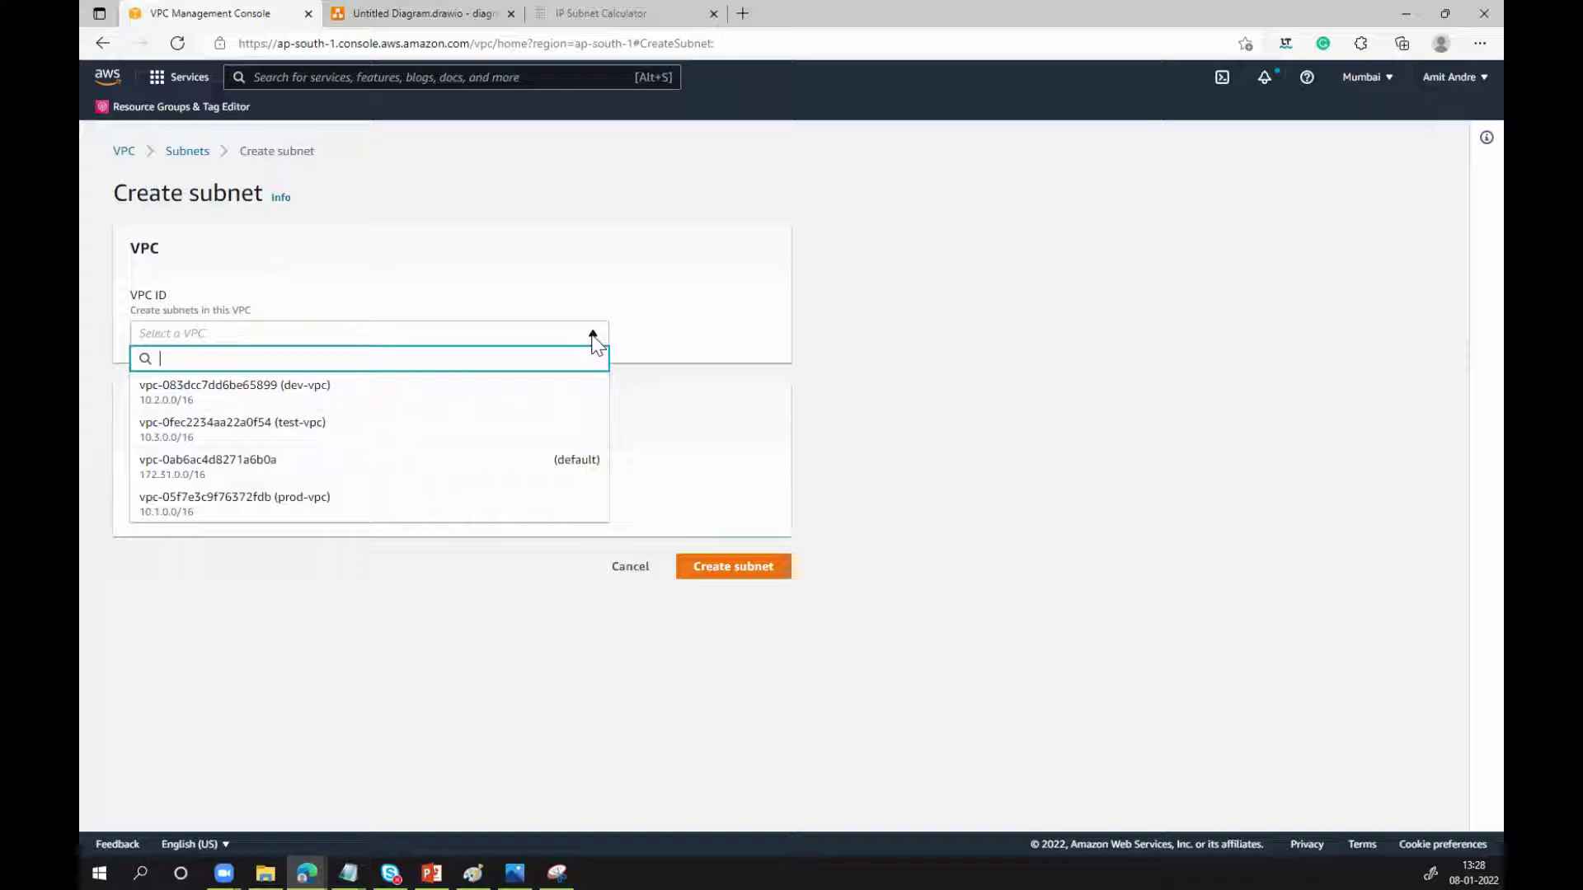
click(368, 513)
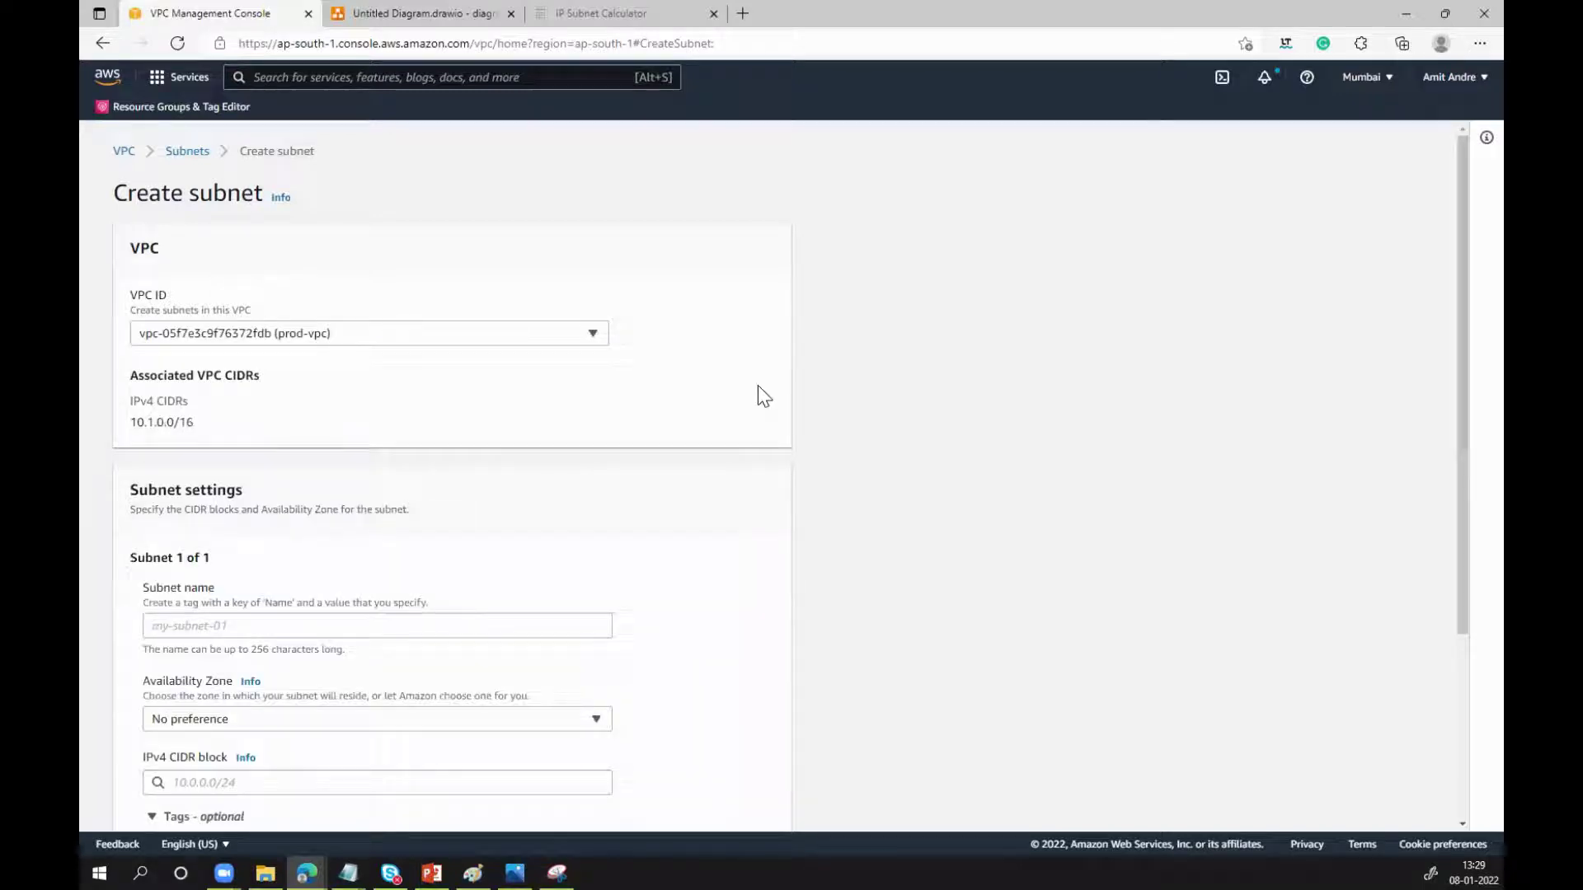
Name the first subnet prod-subnet and set its availability zone to Asia Pacific (Mumbai) / ap-south-1a
scroll(758, 386, down, 3)
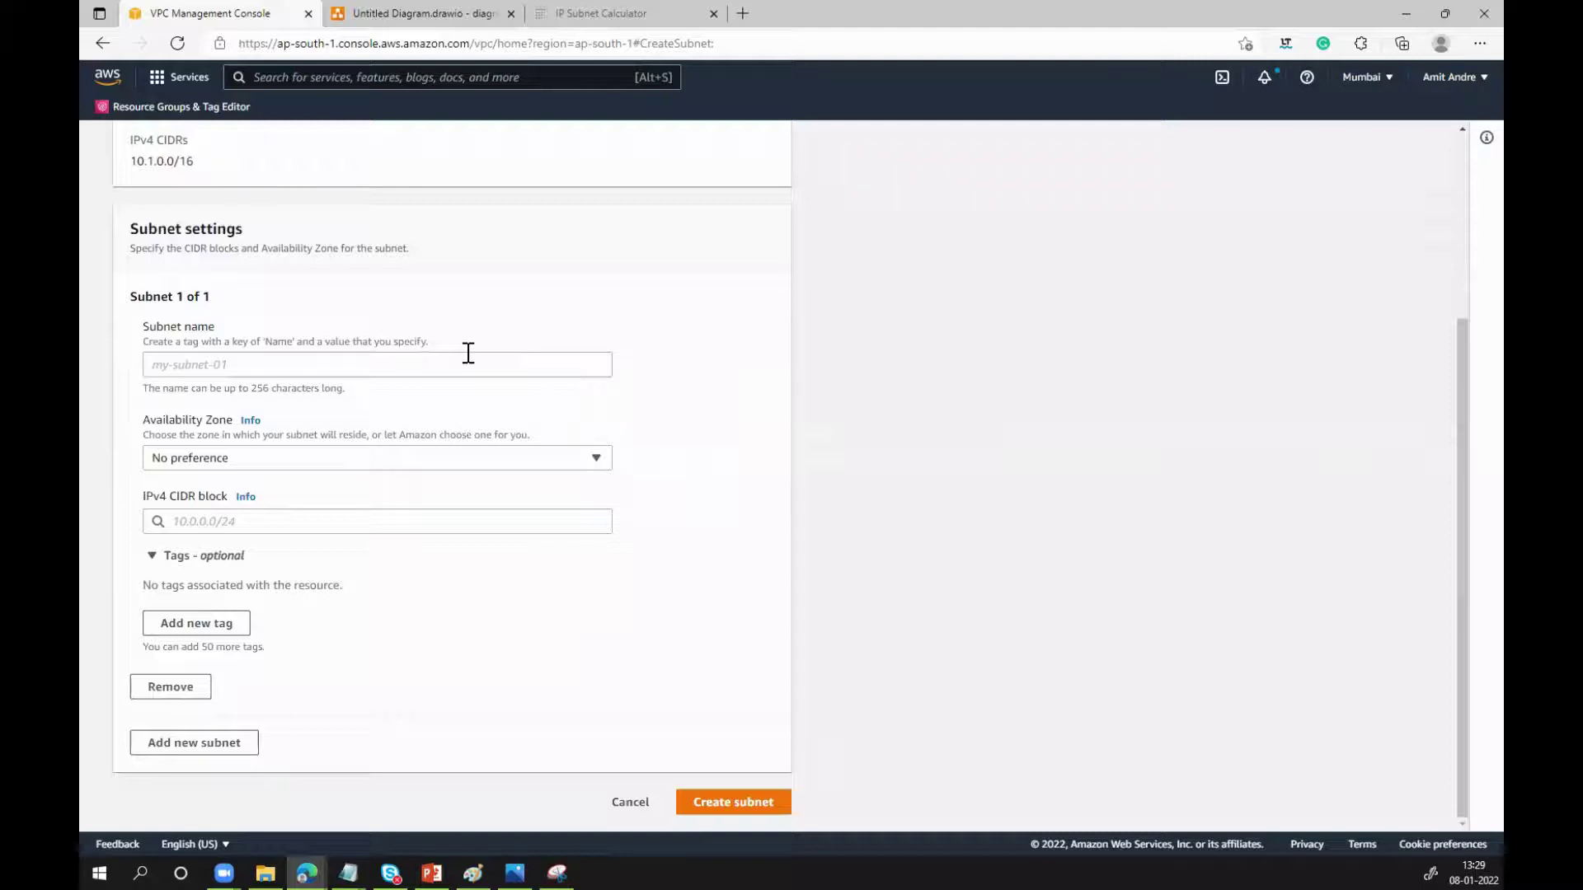
scroll(660, 338, up, 2)
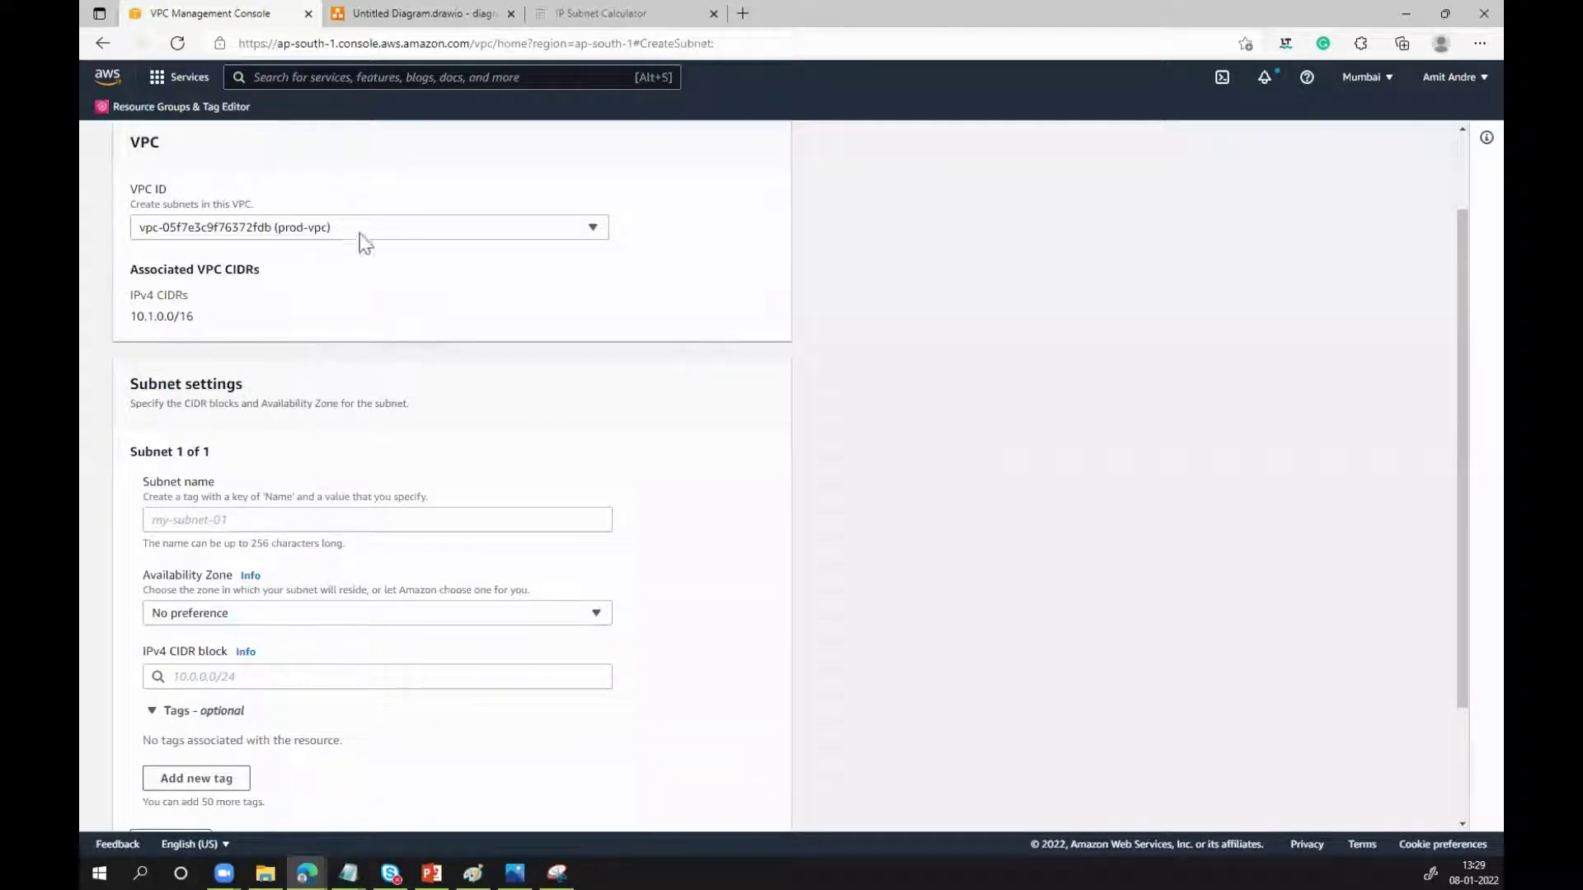
scroll(590, 456, down, 2)
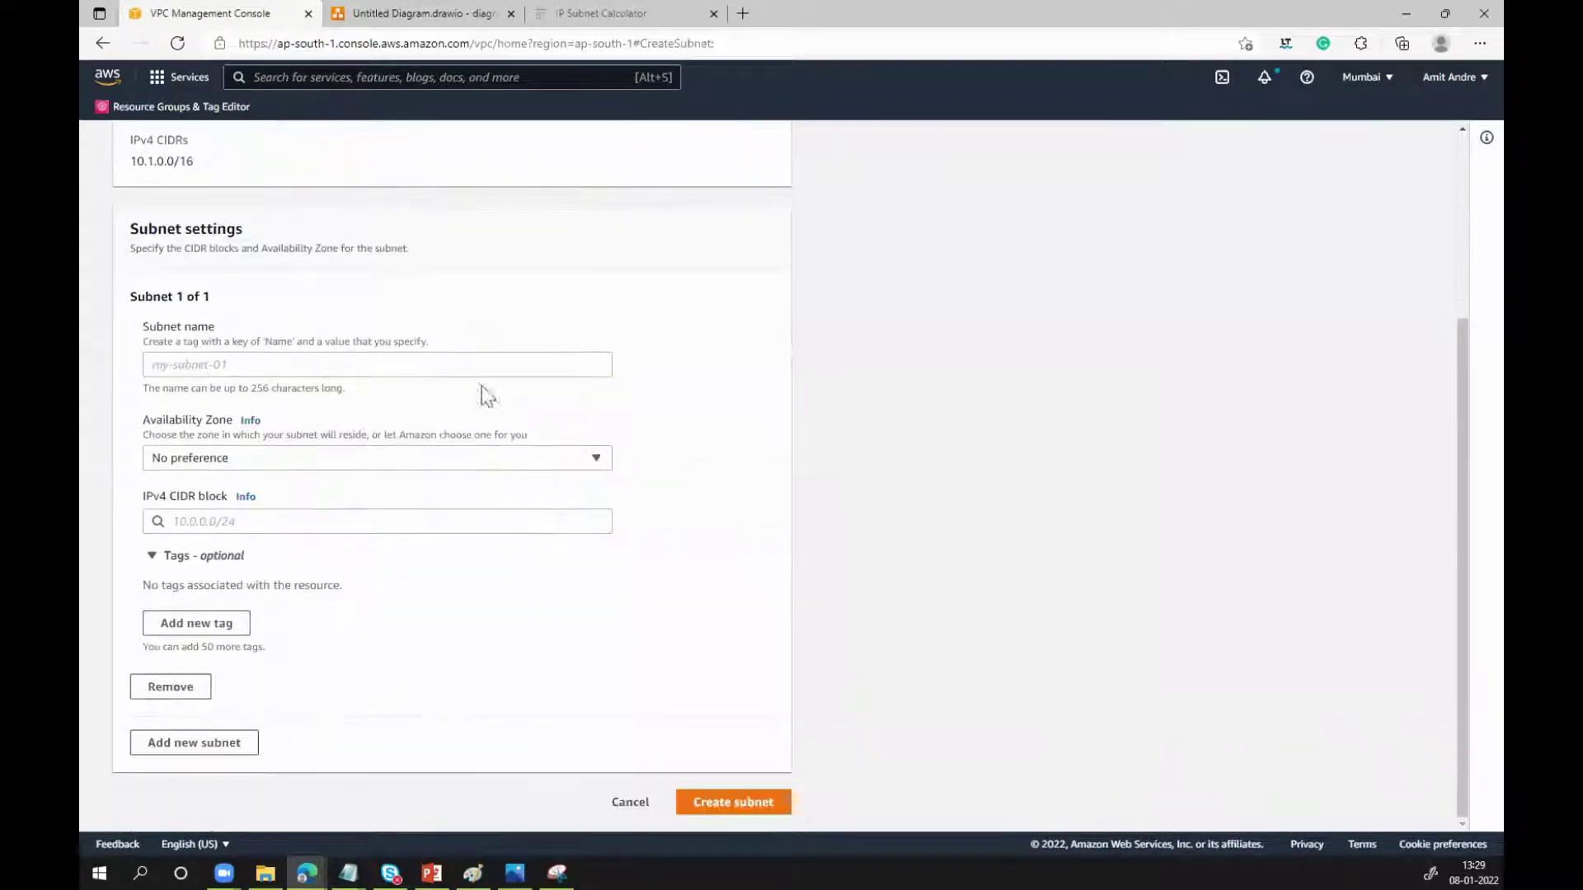
click(460, 365)
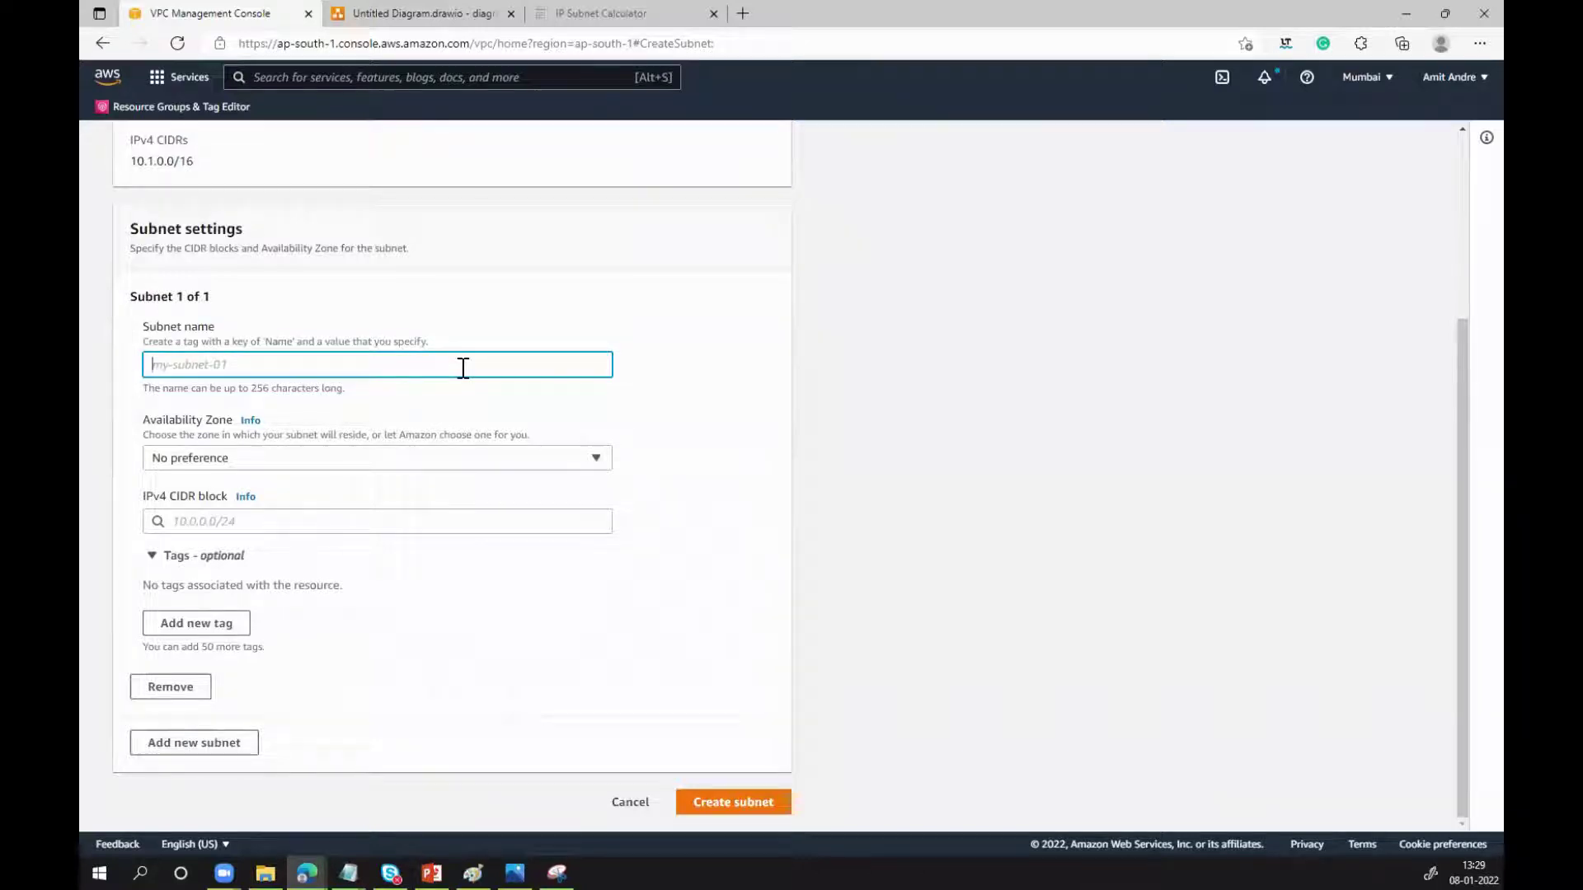
text(prod)
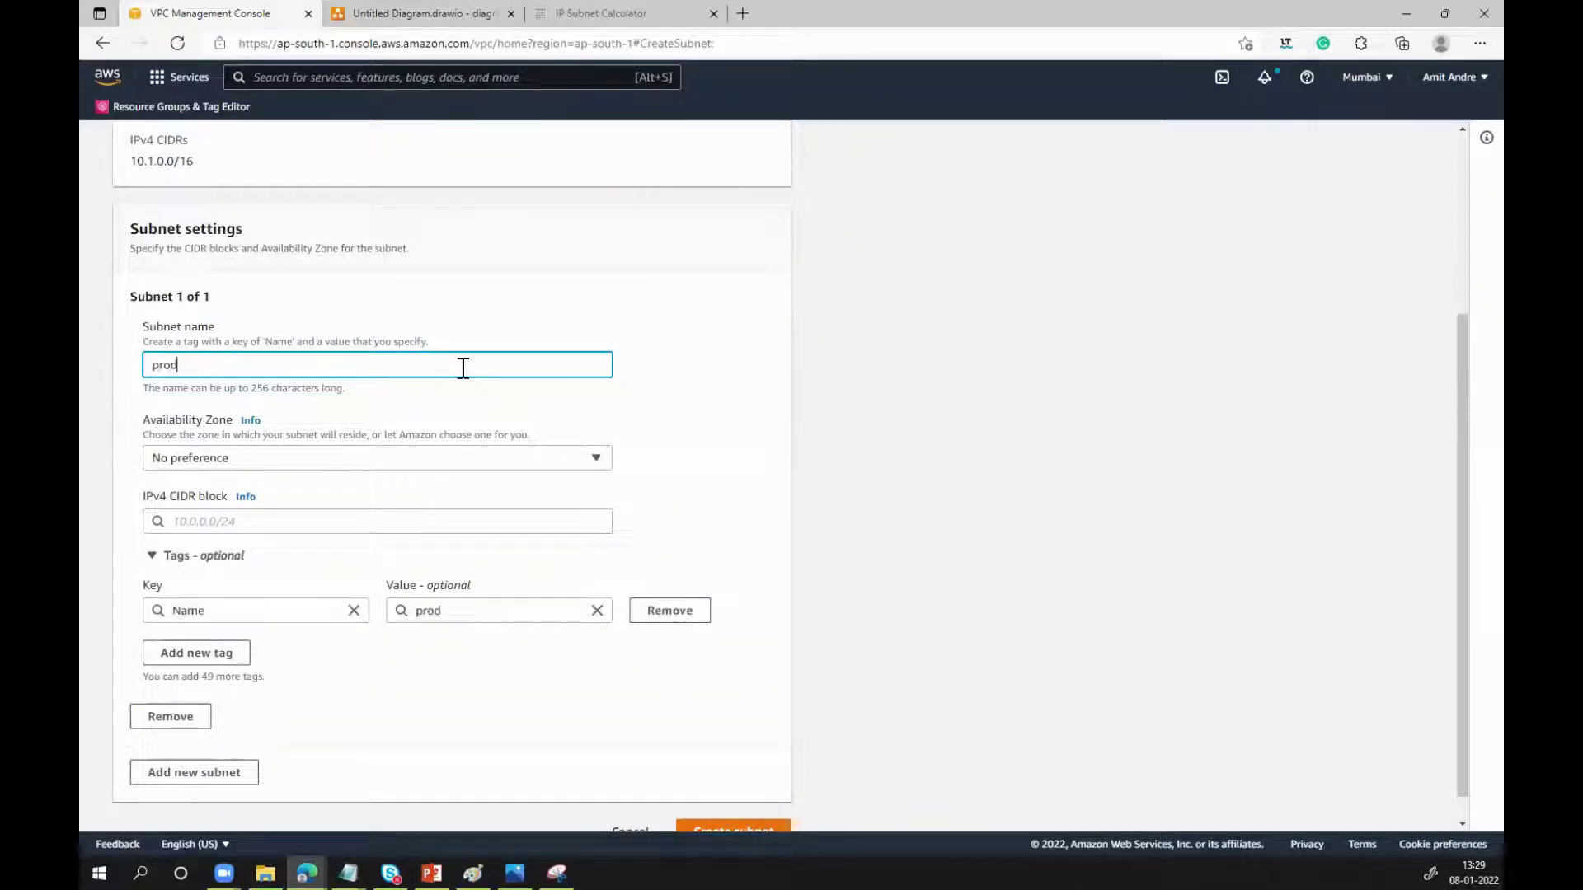
text(-subnet)
click(595, 458)
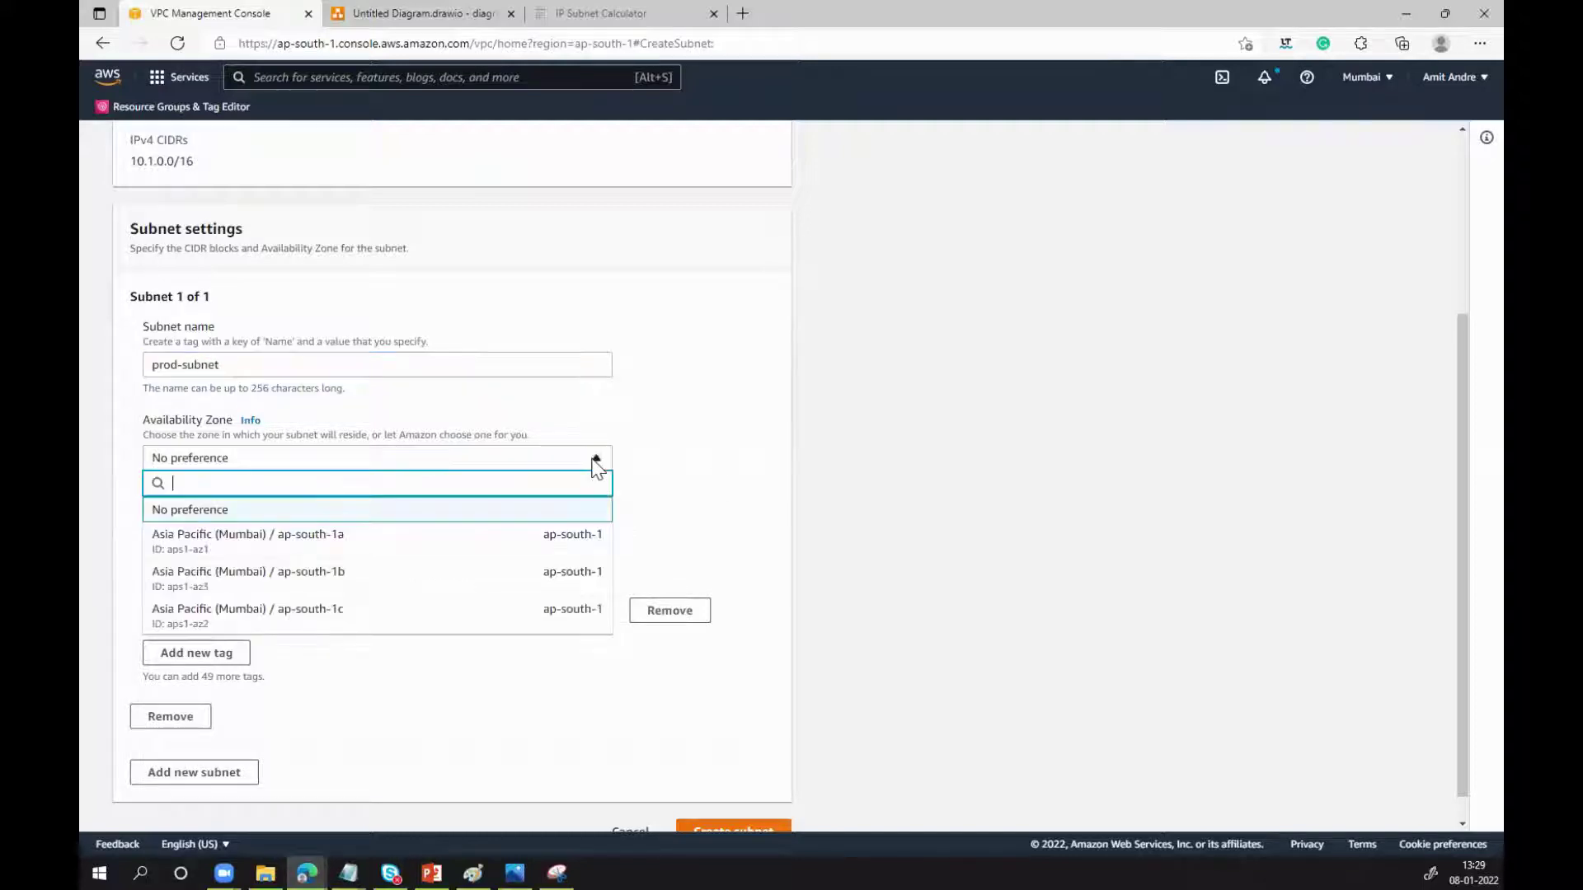
click(530, 544)
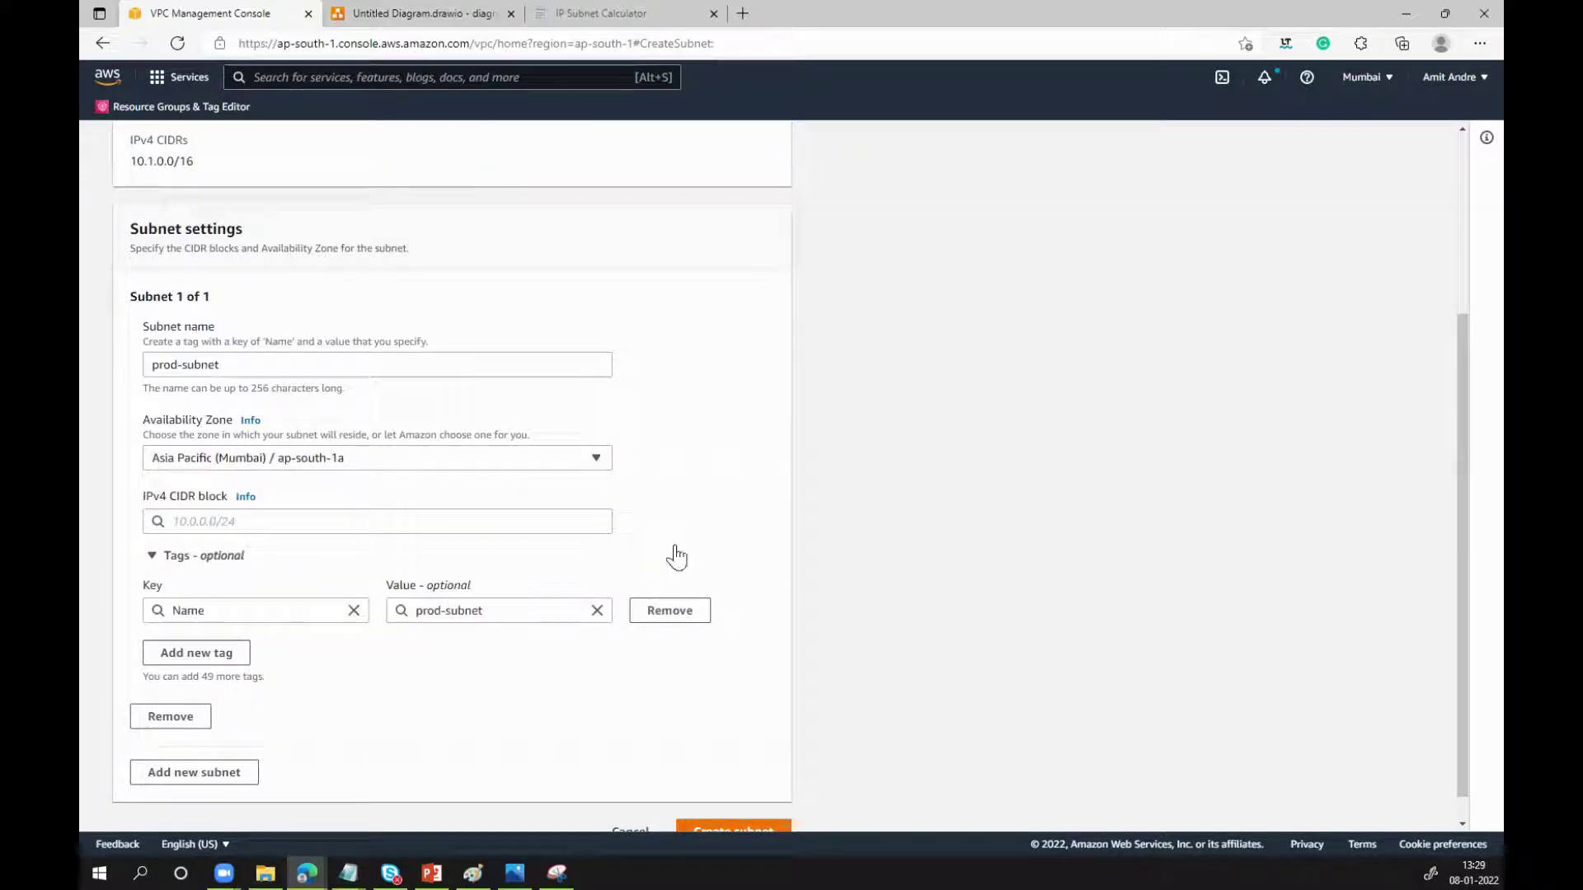
Set the first subnet's IPv4 CIDR block to 10.1.1.0/24, checking the public subnet's range in the network diagram
click(599, 522)
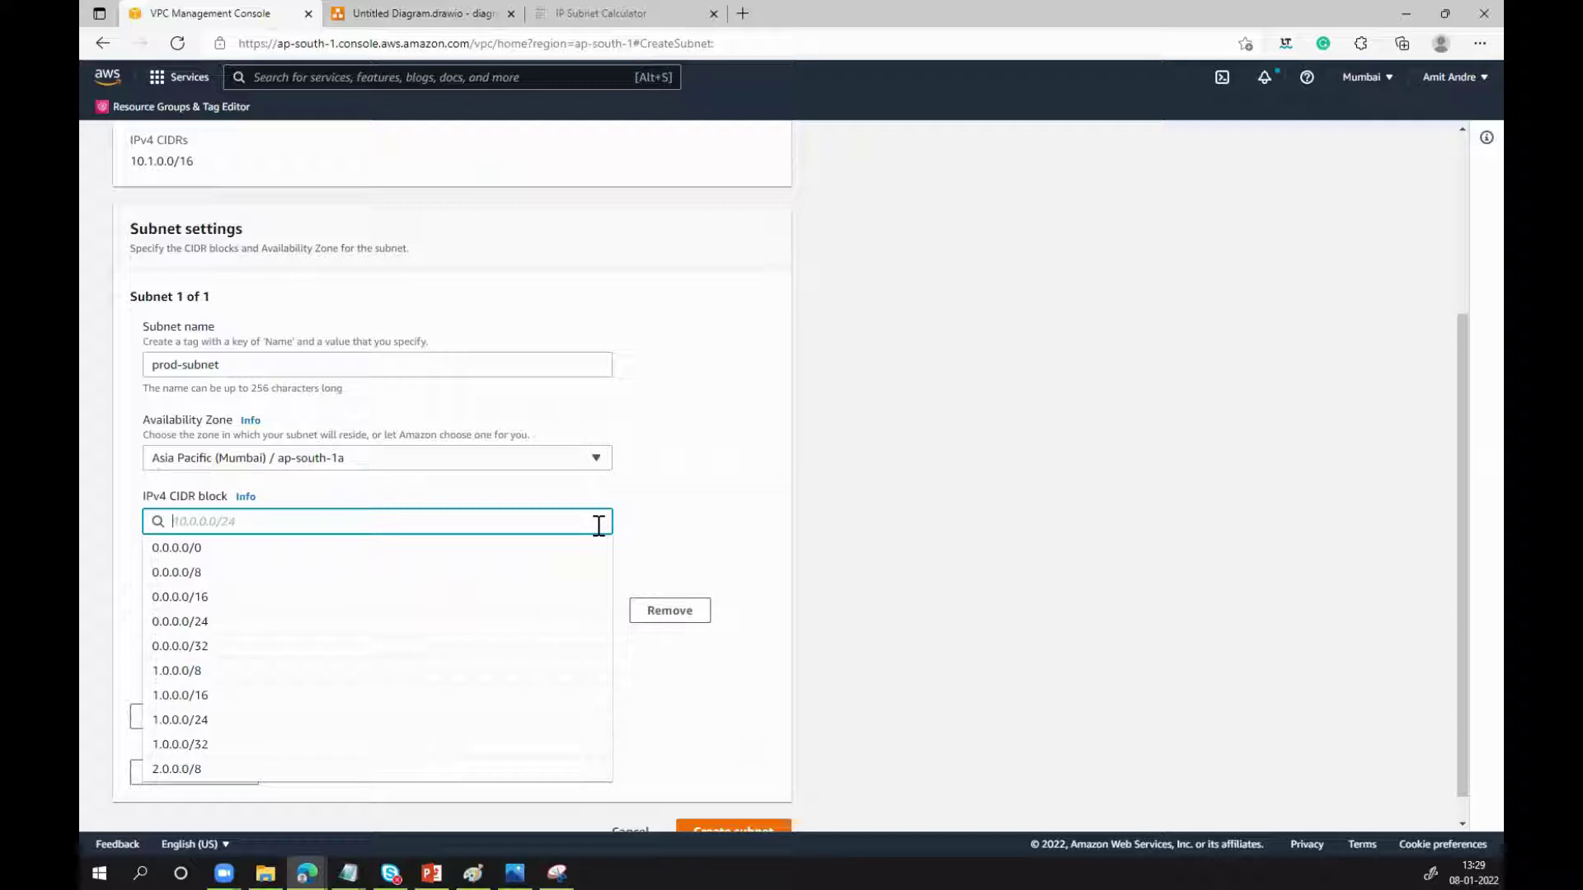
text(10.)
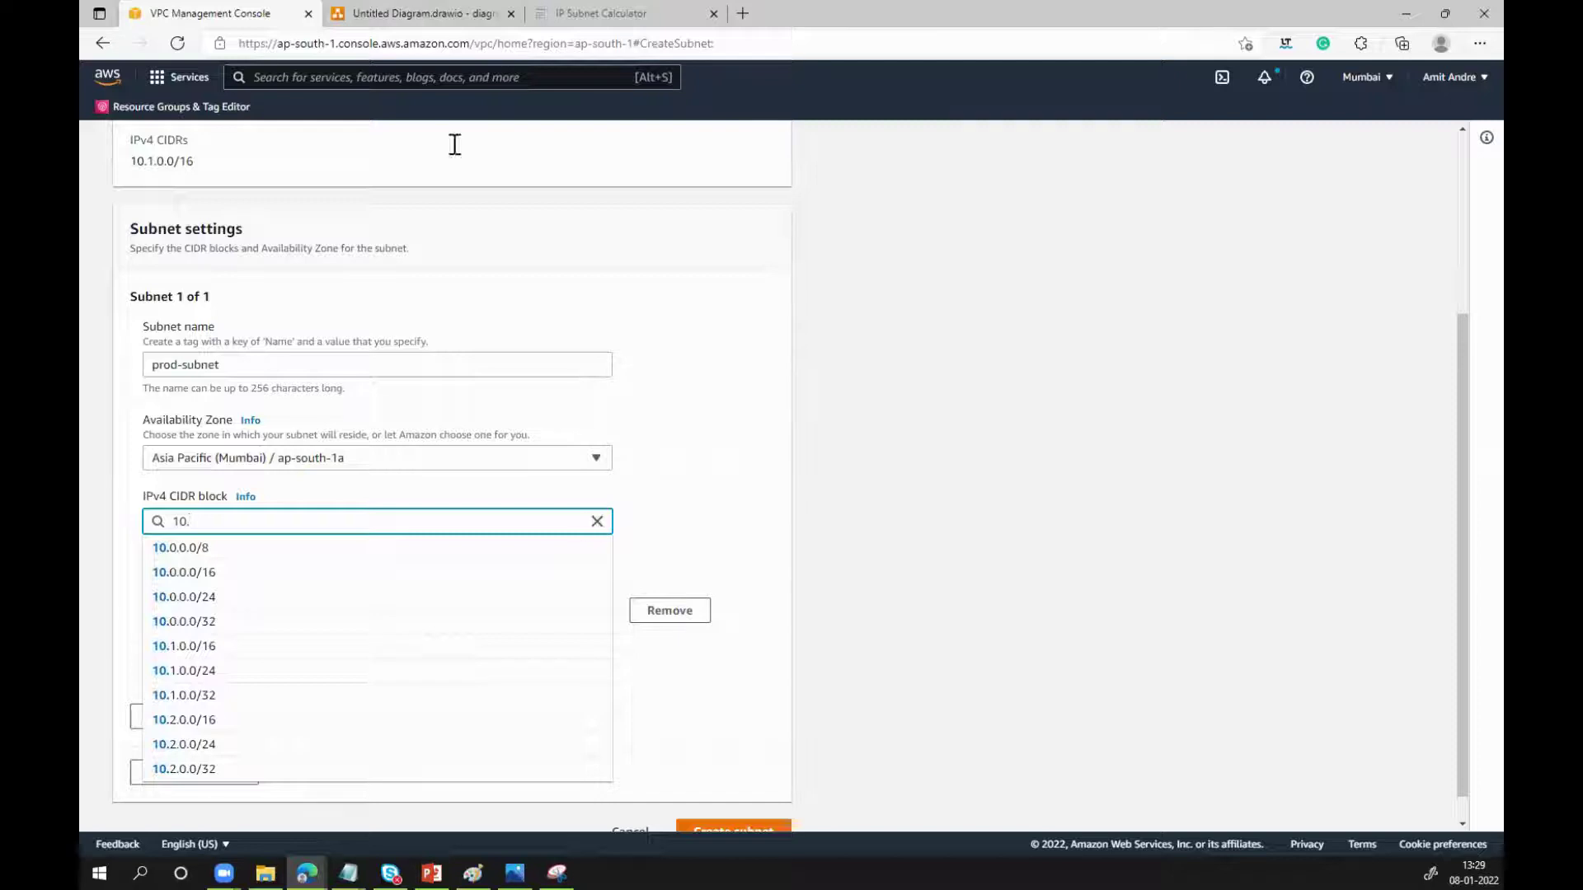
click(387, 15)
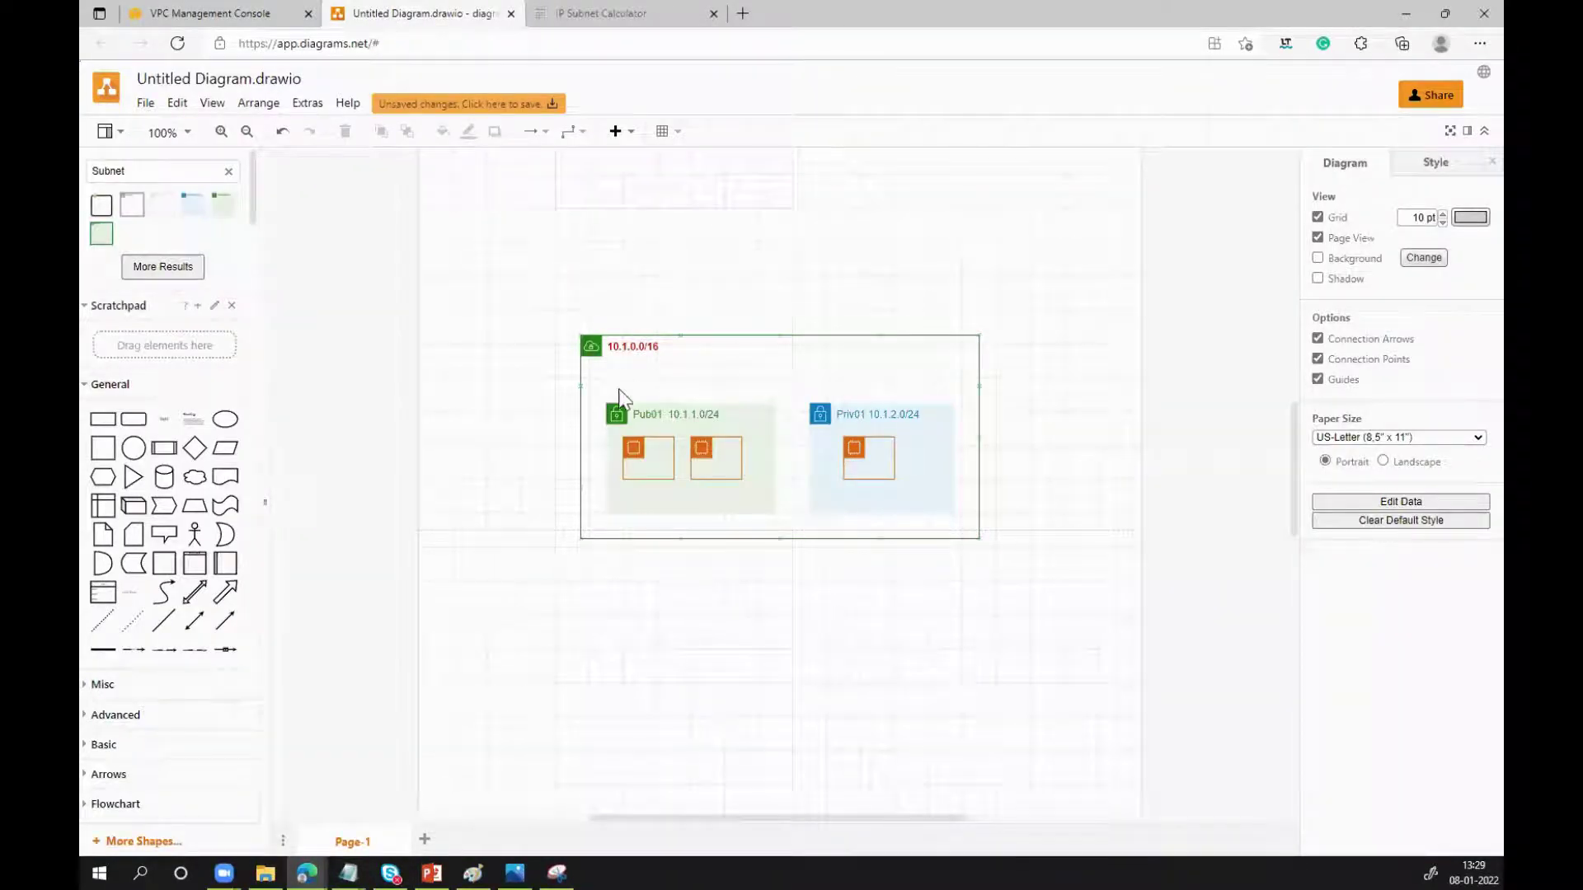
click(234, 18)
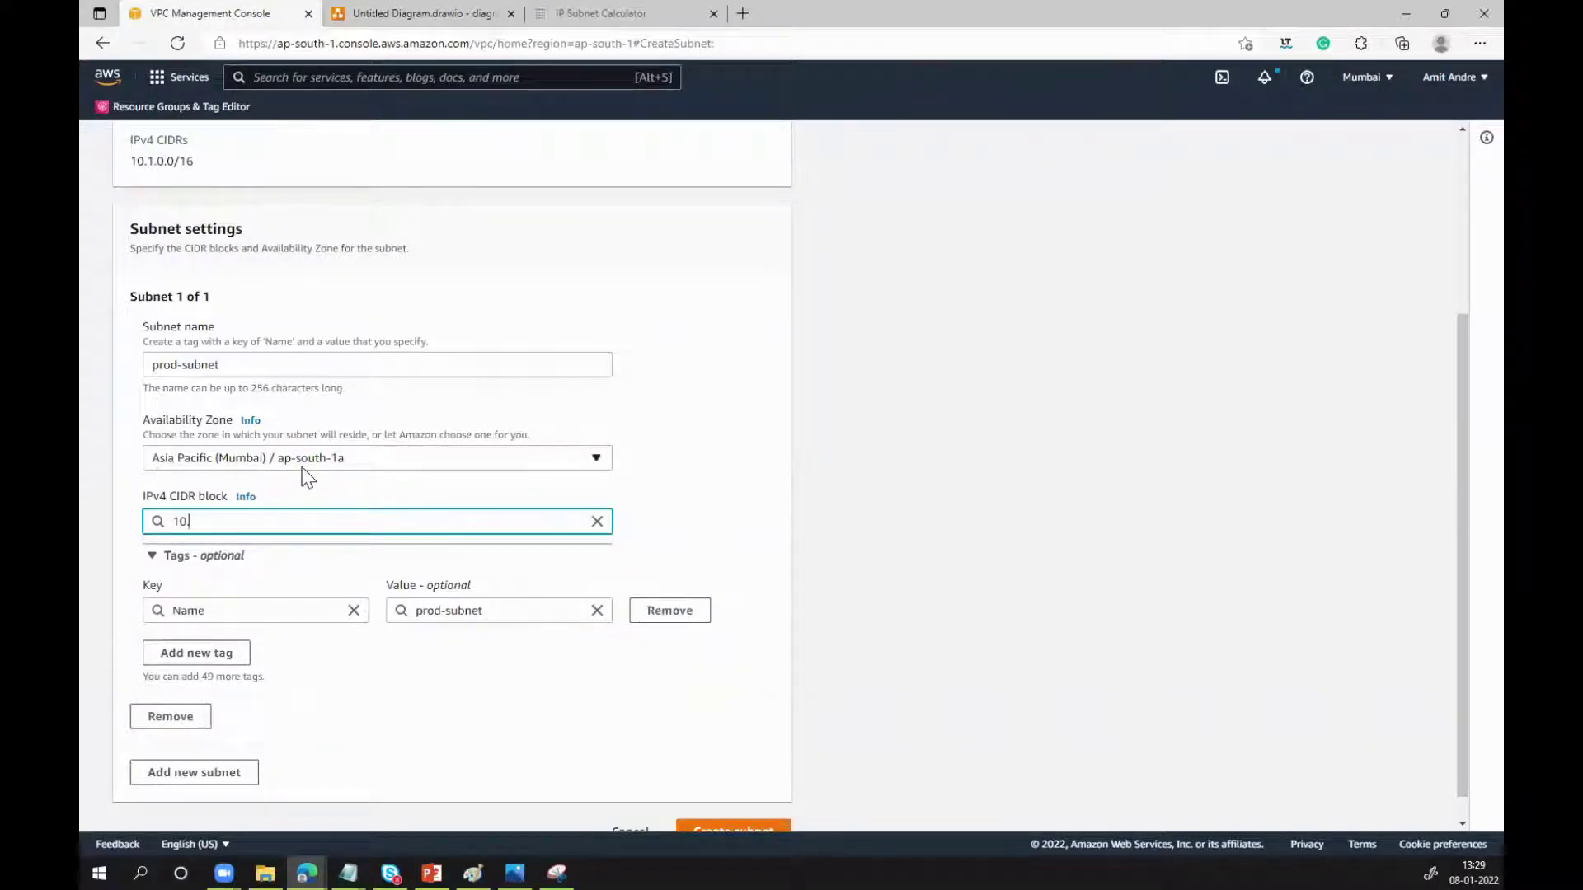
text(.1.1.0/24)
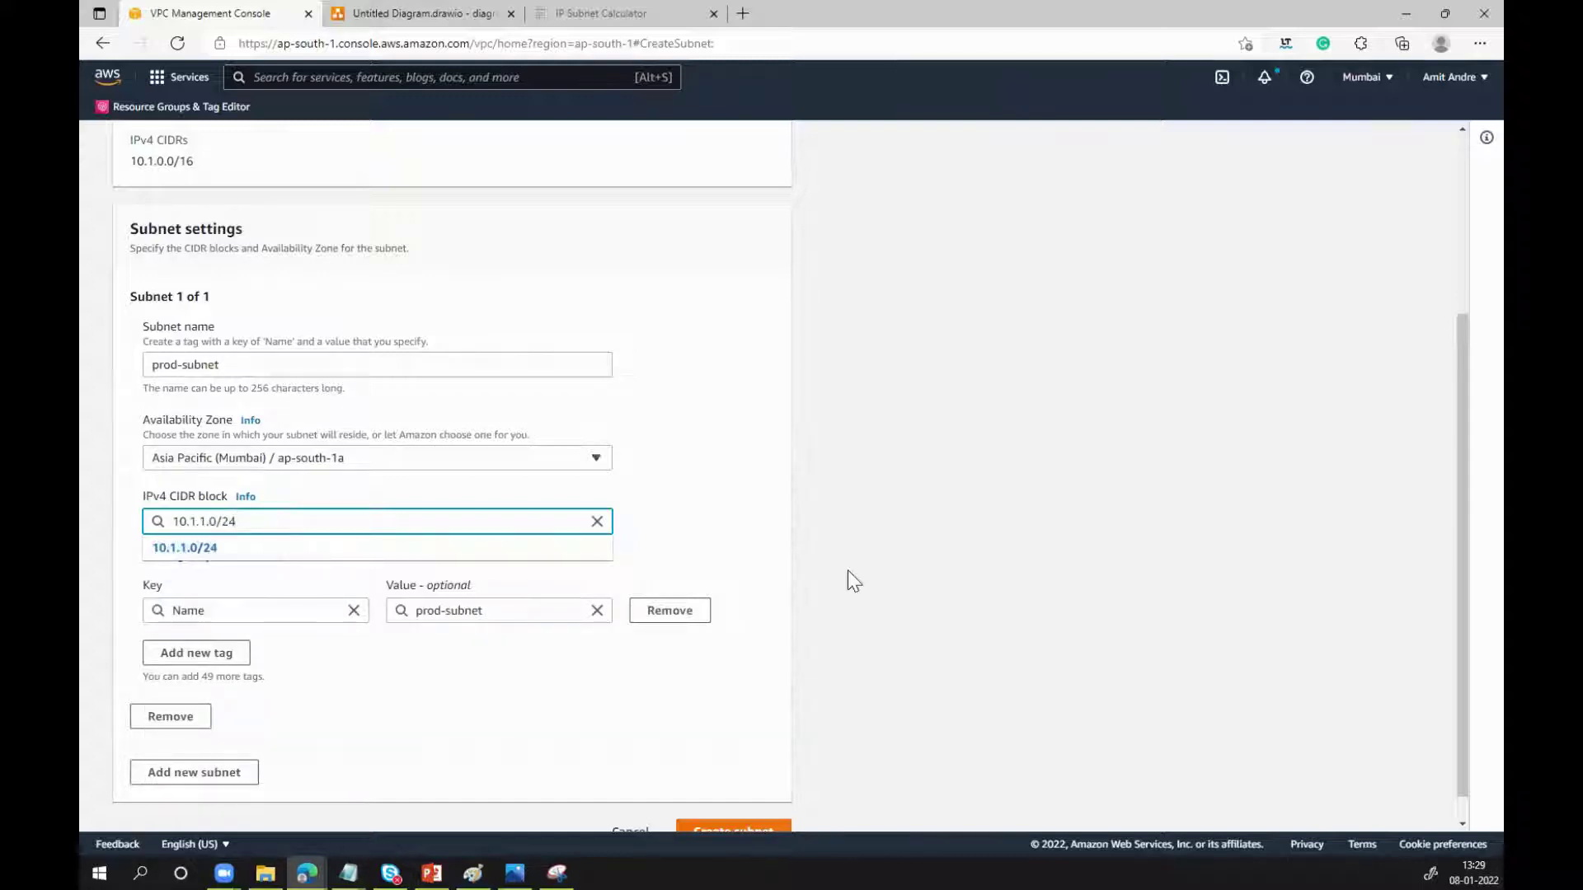
click(871, 589)
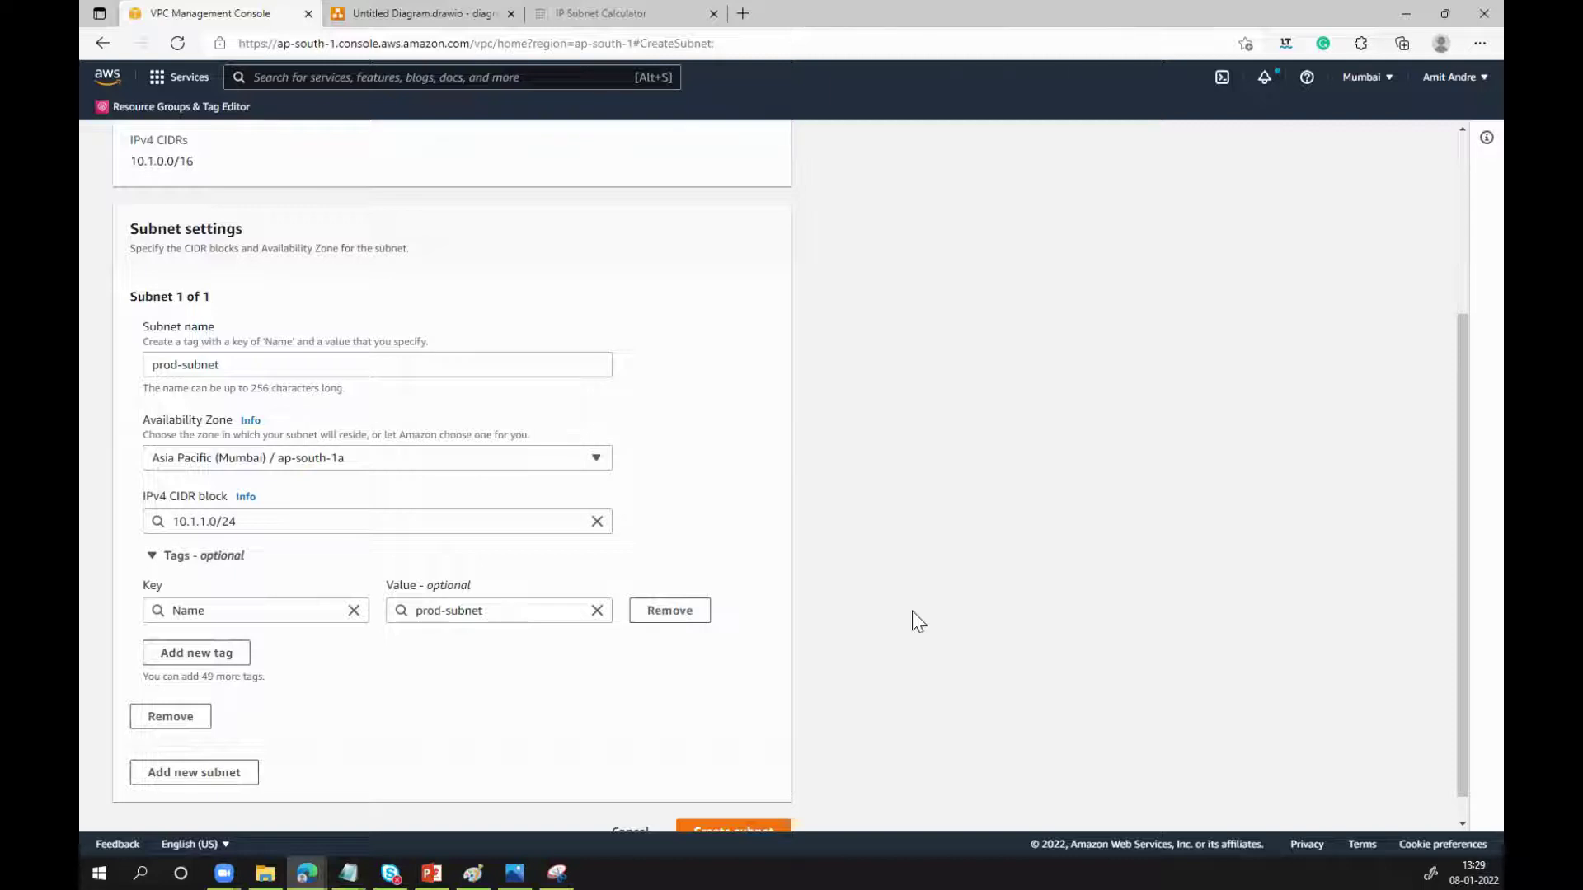
Add a second subnet entry to the subnet creation form
scroll(912, 620, down, 1)
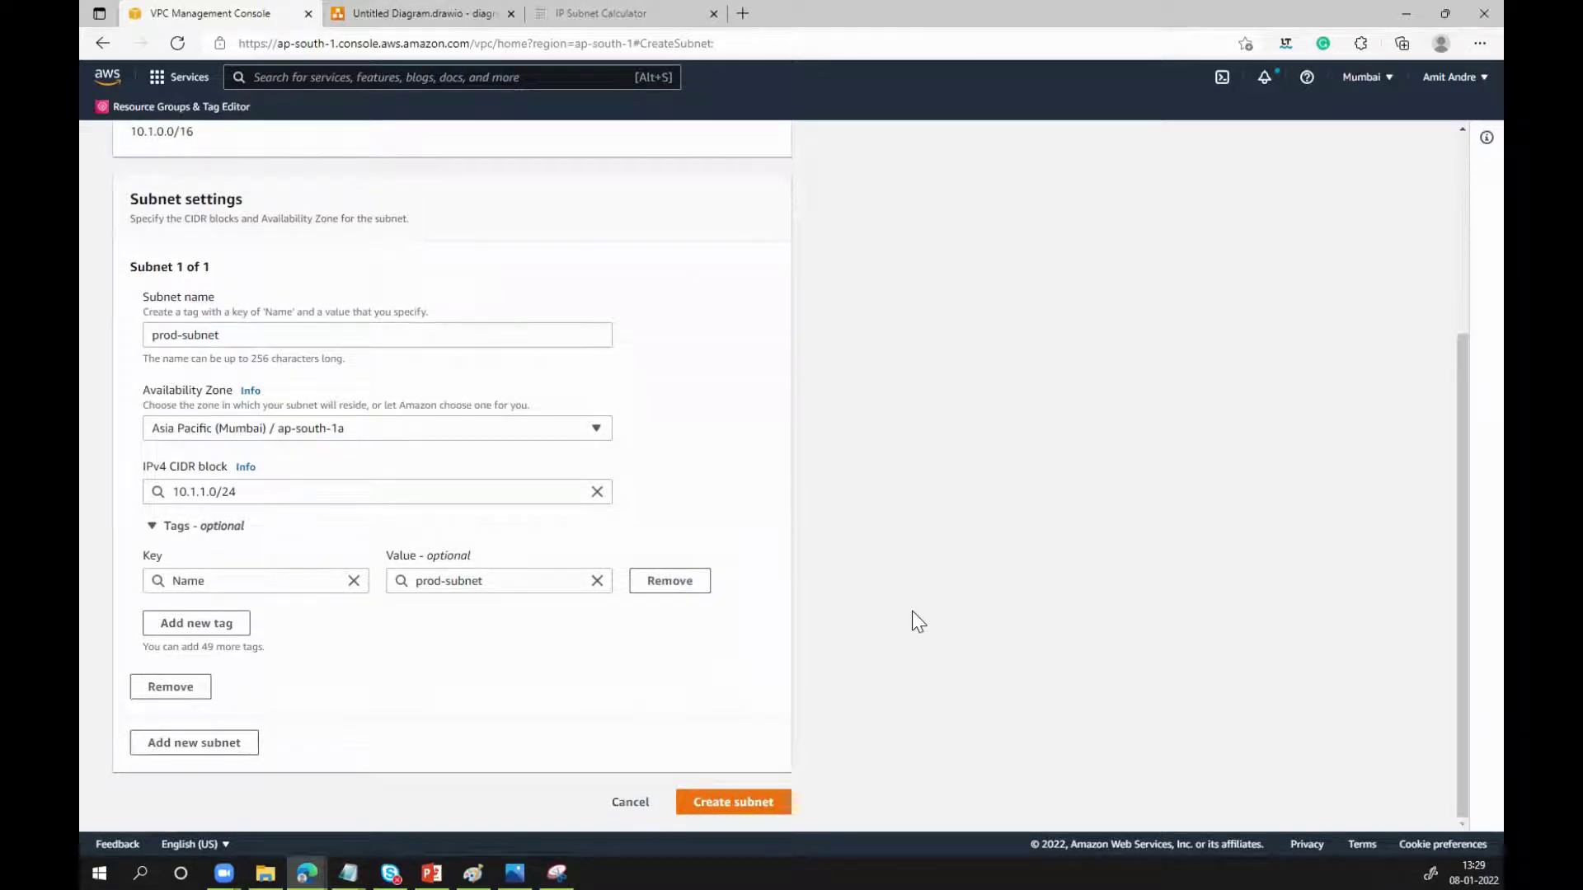
click(216, 746)
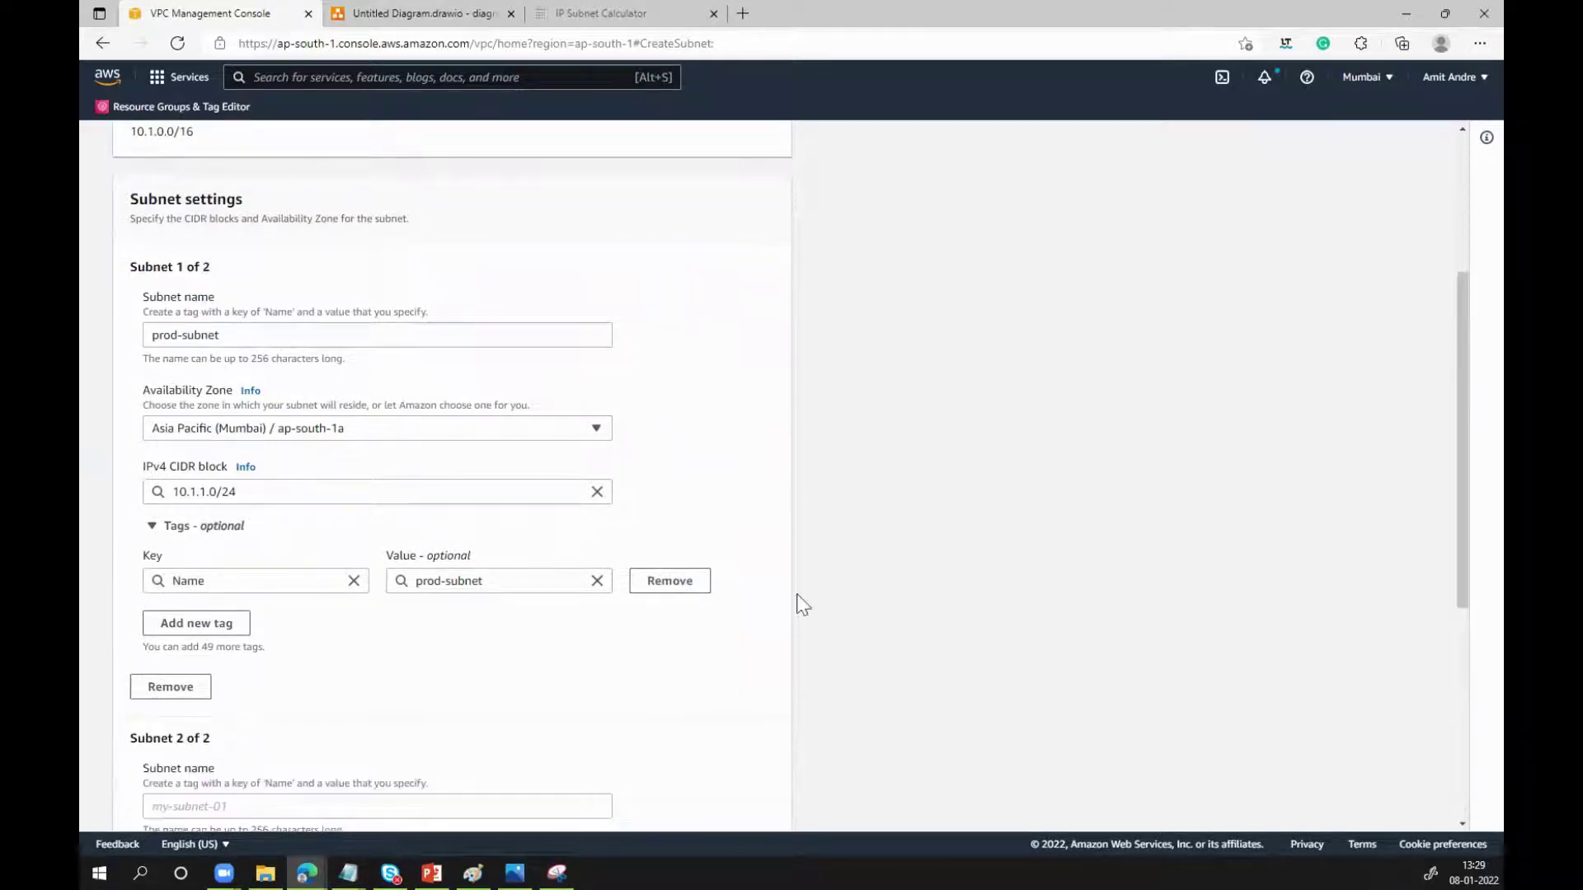
scroll(891, 604, down, 5)
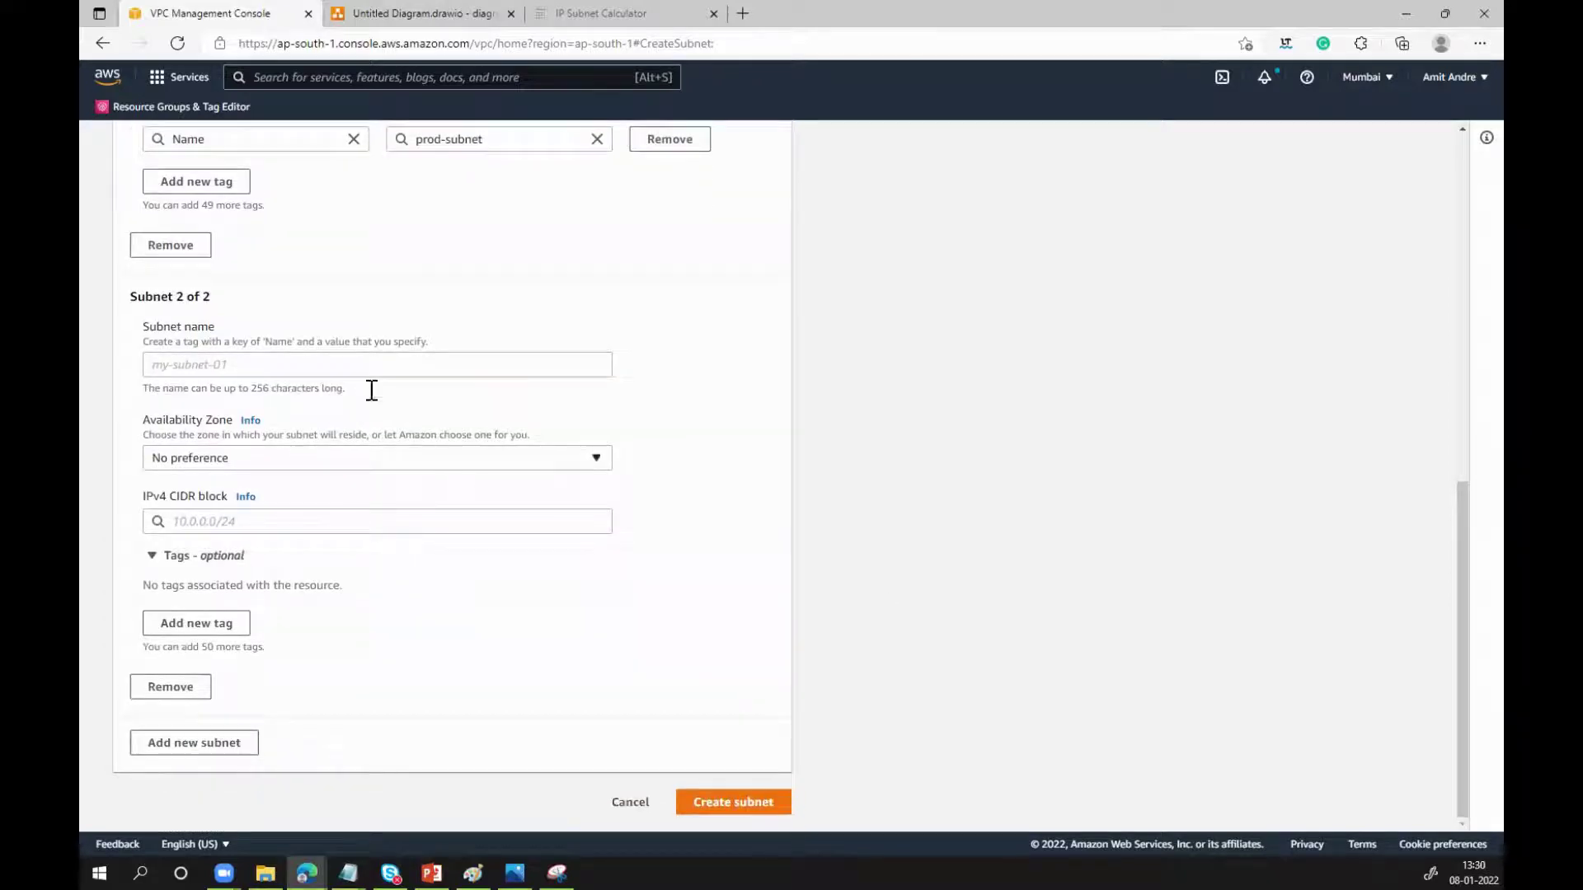
click(363, 364)
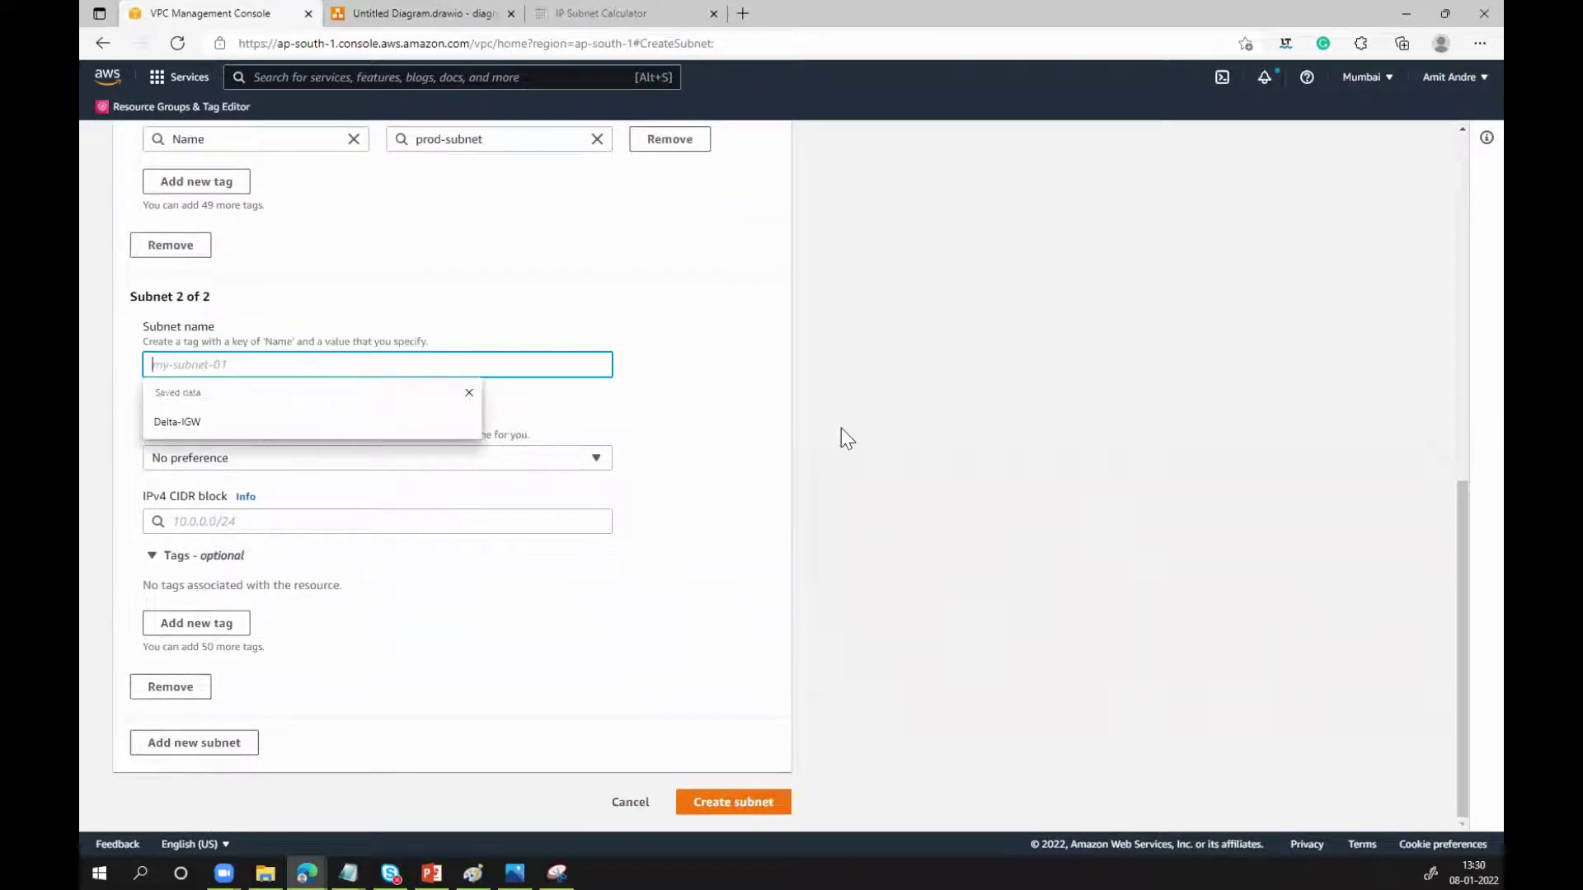
Rename the first subnet as prod-public-subnet
scroll(841, 428, up, 10)
scroll(841, 428, down, 3)
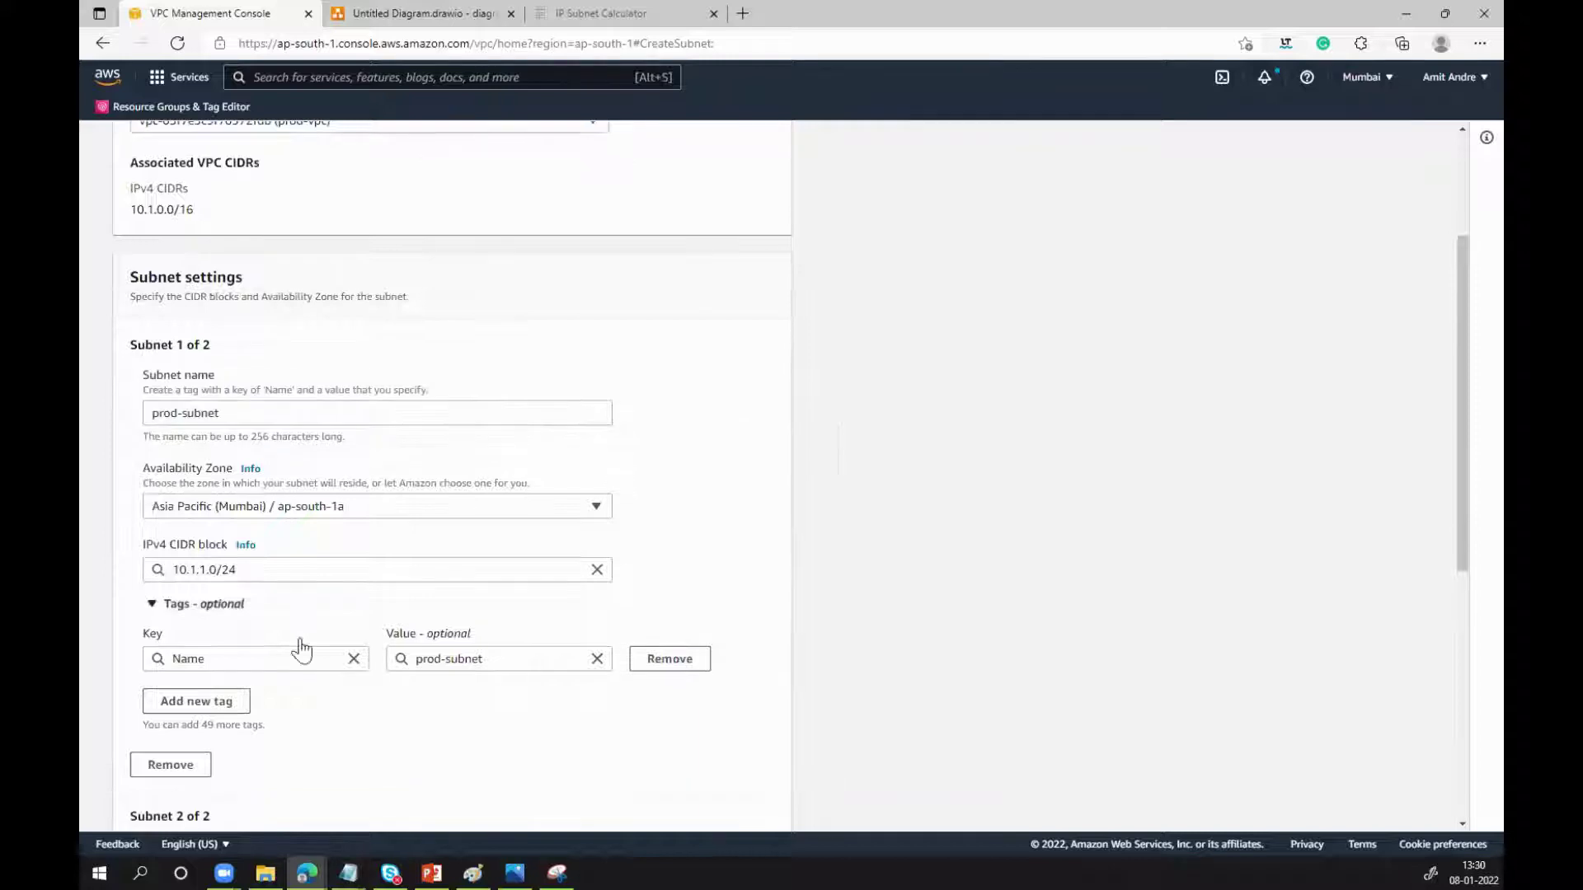
click(221, 415)
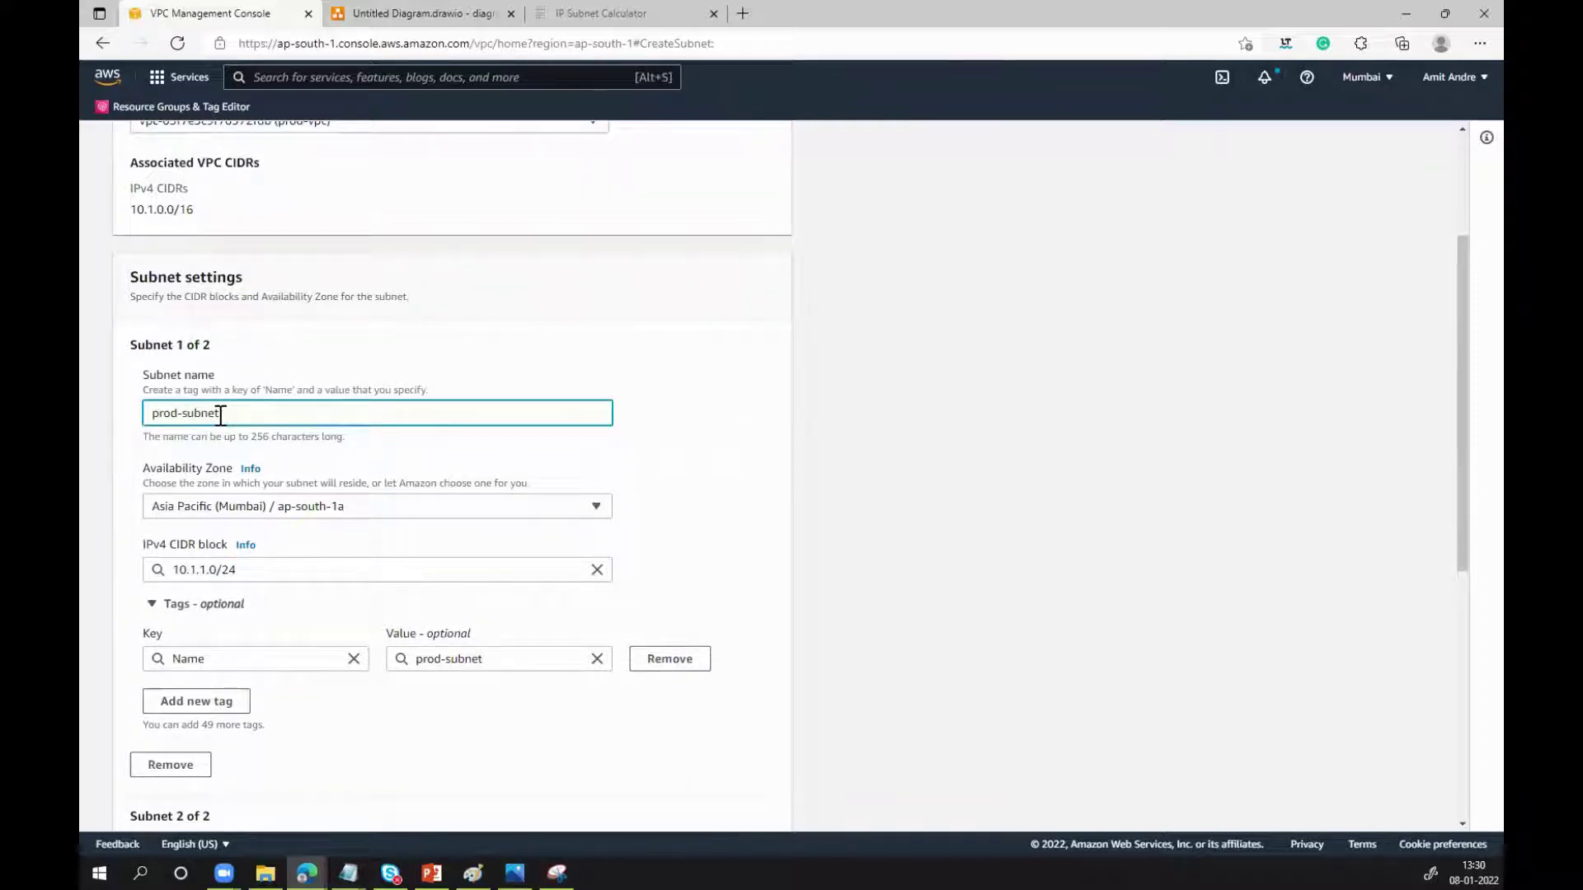
text(public)
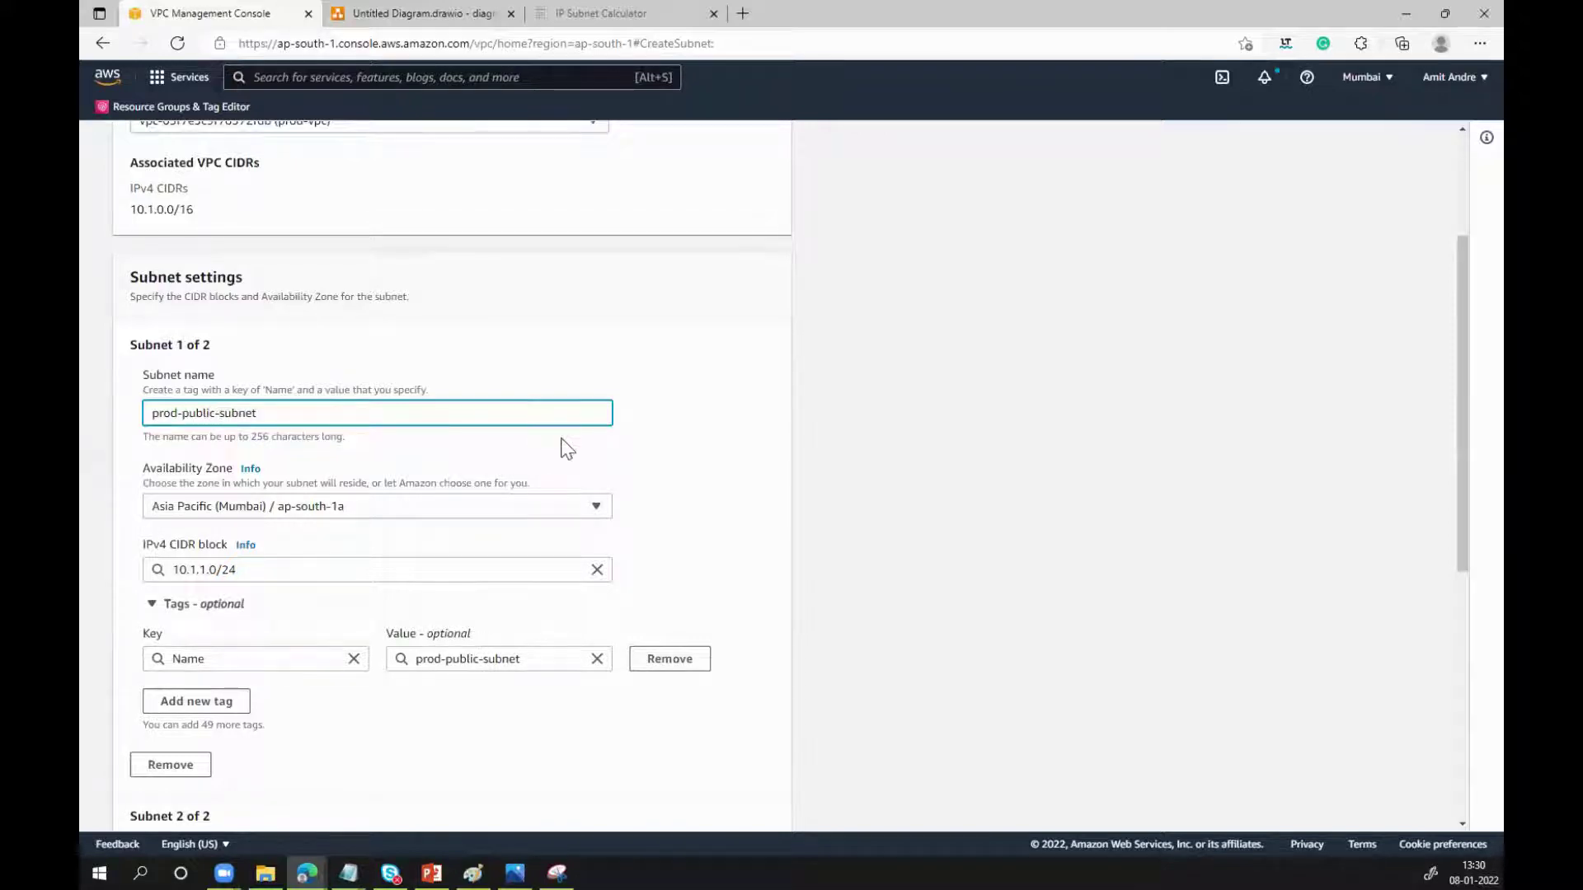
Copy the first subnet's name into the second subnet and change it to prod-private-subnet
key(ctrl+a)
key(ctrl+c)
scroll(810, 540, down, 6)
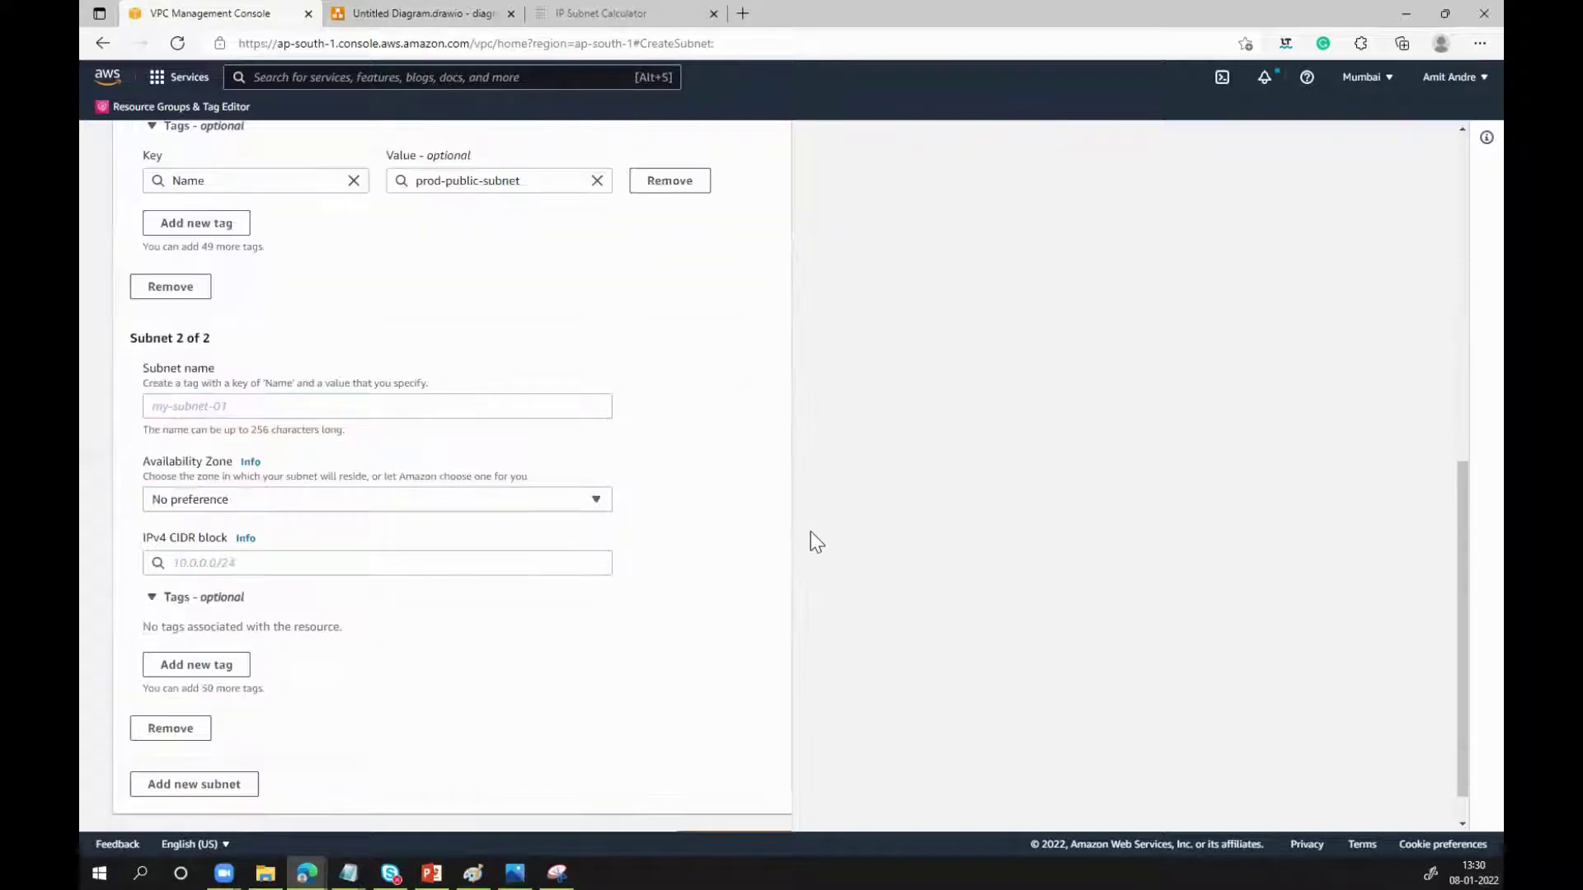
click(327, 367)
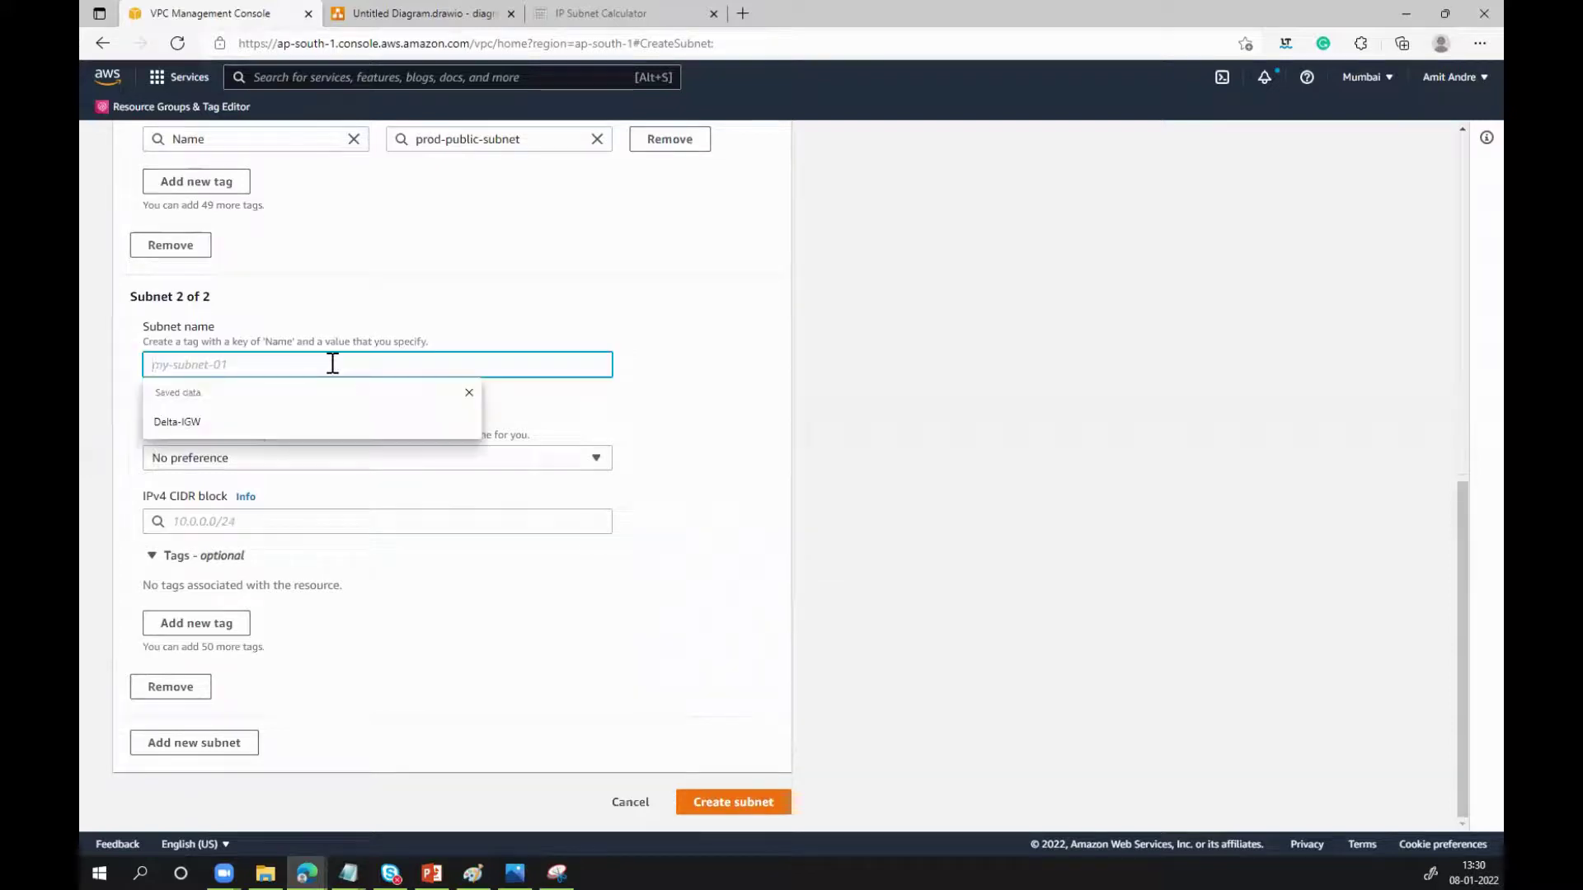
key(ctrl+v)
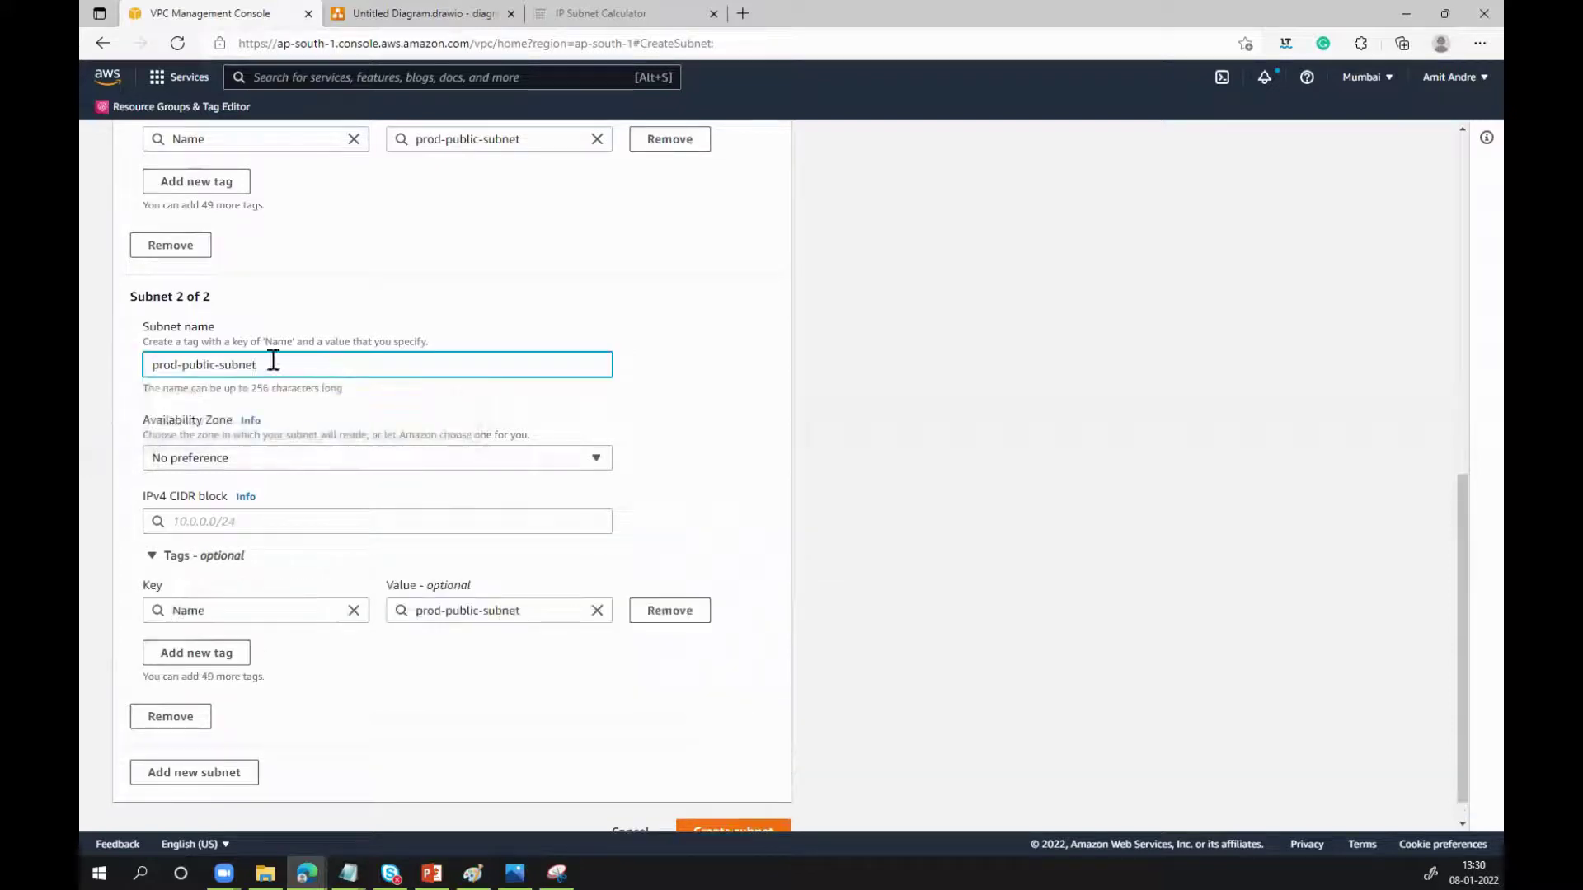
click(216, 366)
key(BackSpace)
key(BackSpace)
key(BackSpace)
key(BackSpace)
text(rivate)
Set the second subnet's availability zone to Asia Pacific (Mumbai) / ap-south-1a and its IPv4 CIDR block to 10.1.2.0/24
click(523, 464)
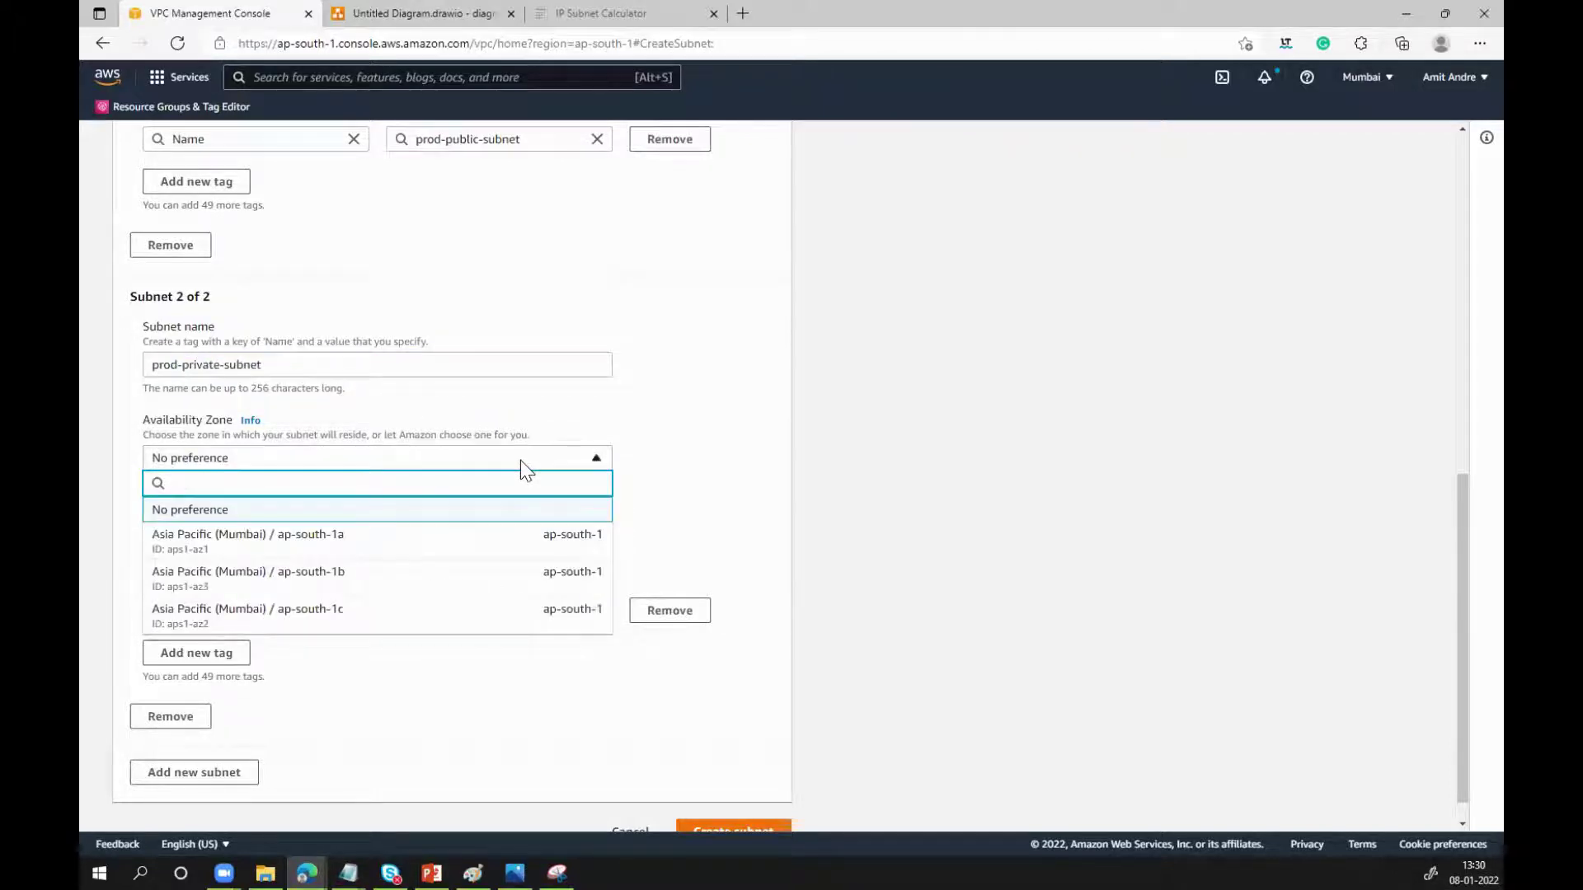
click(423, 538)
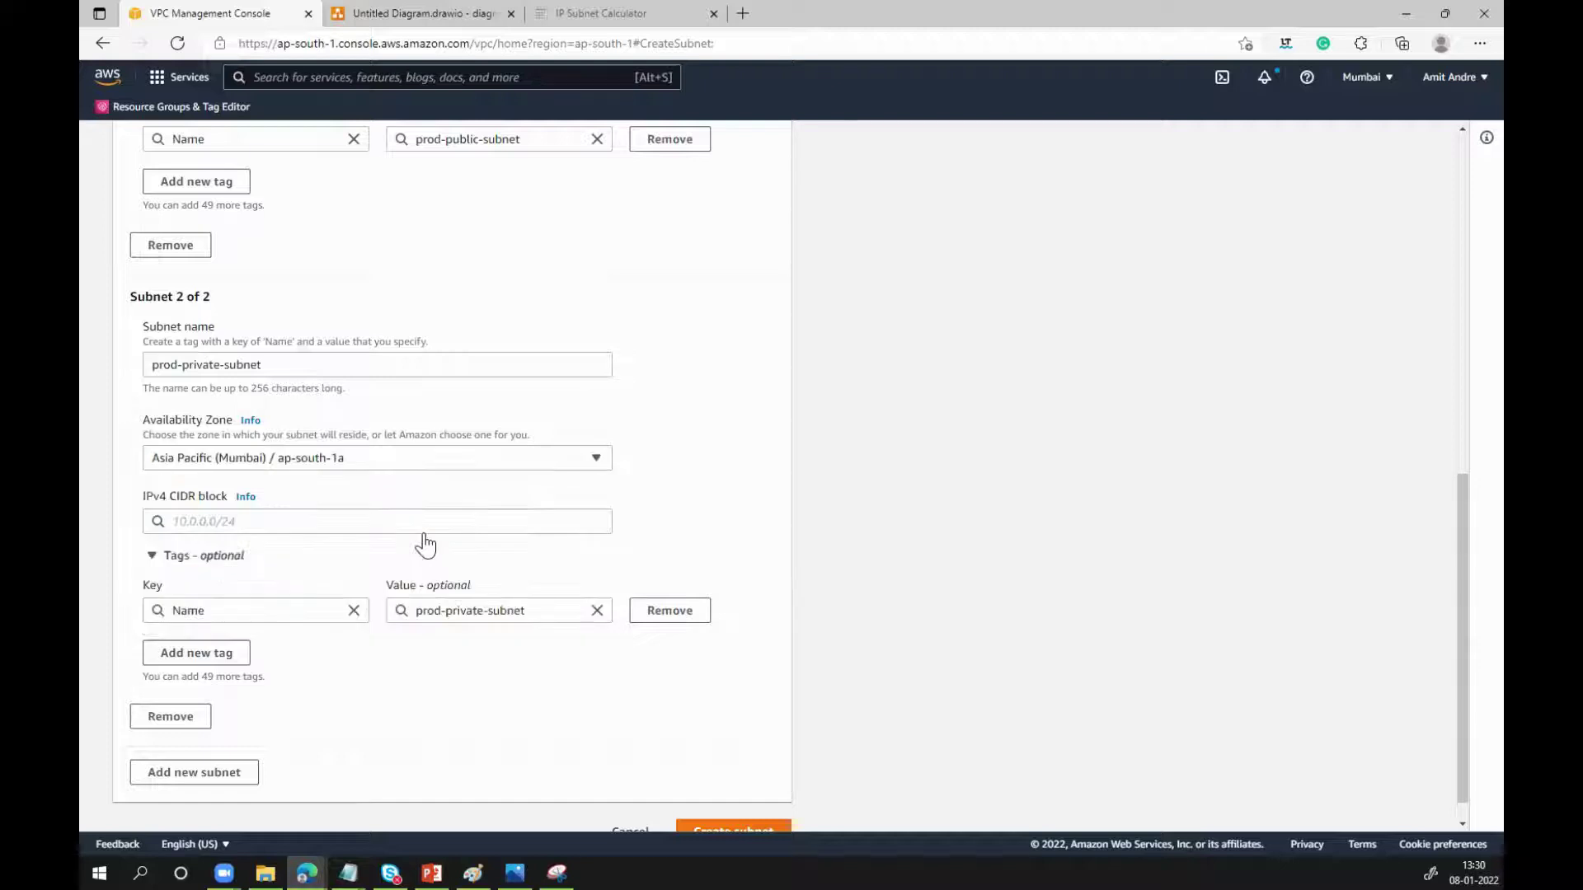
click(445, 522)
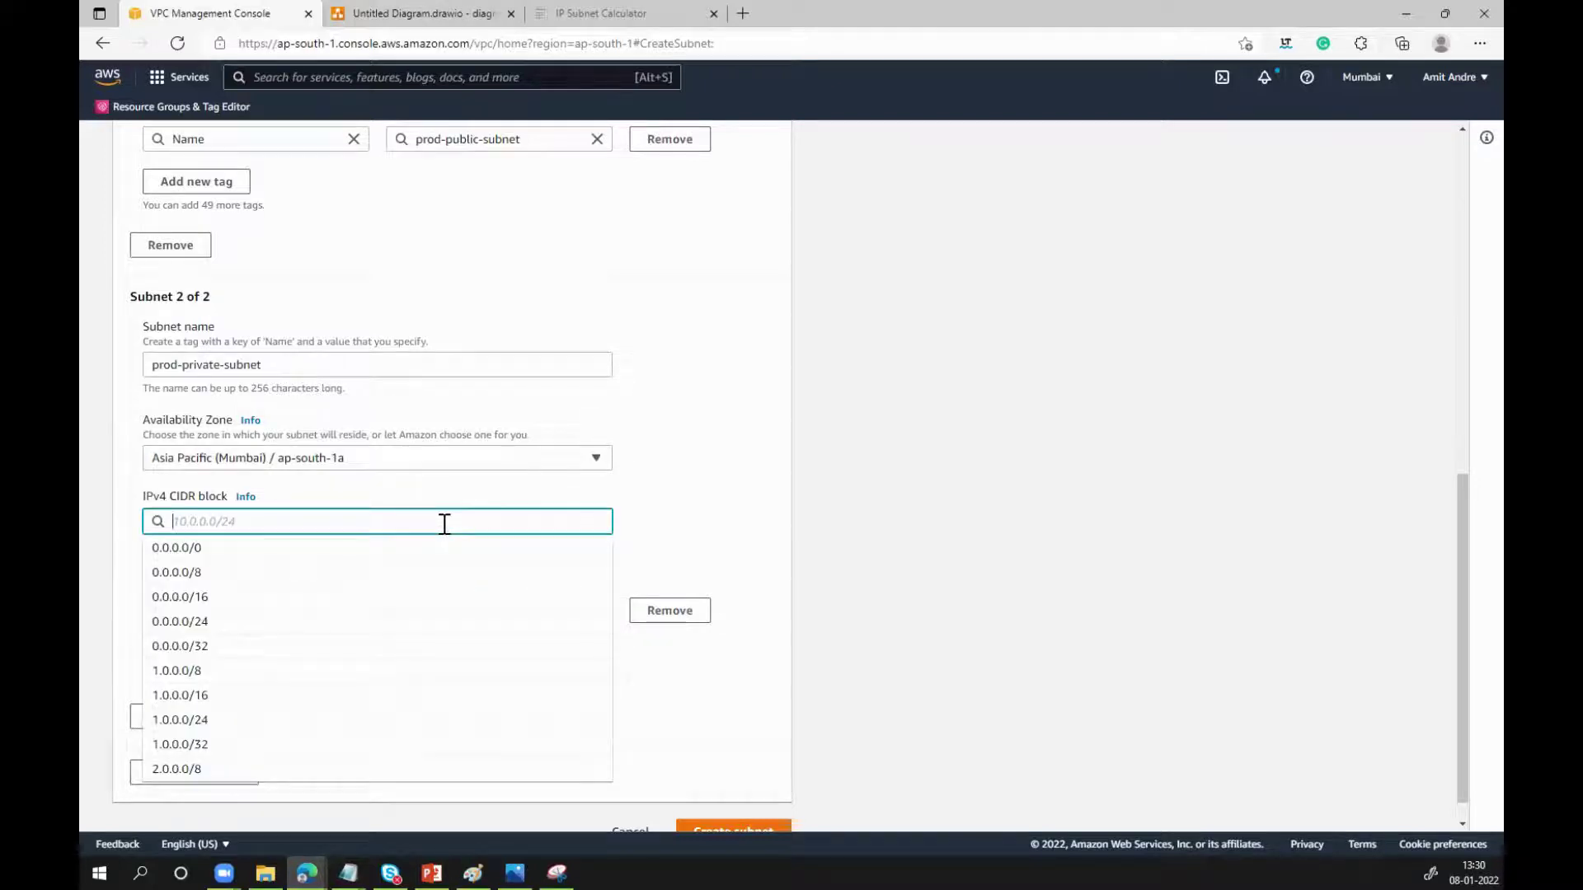
text(10.0.)
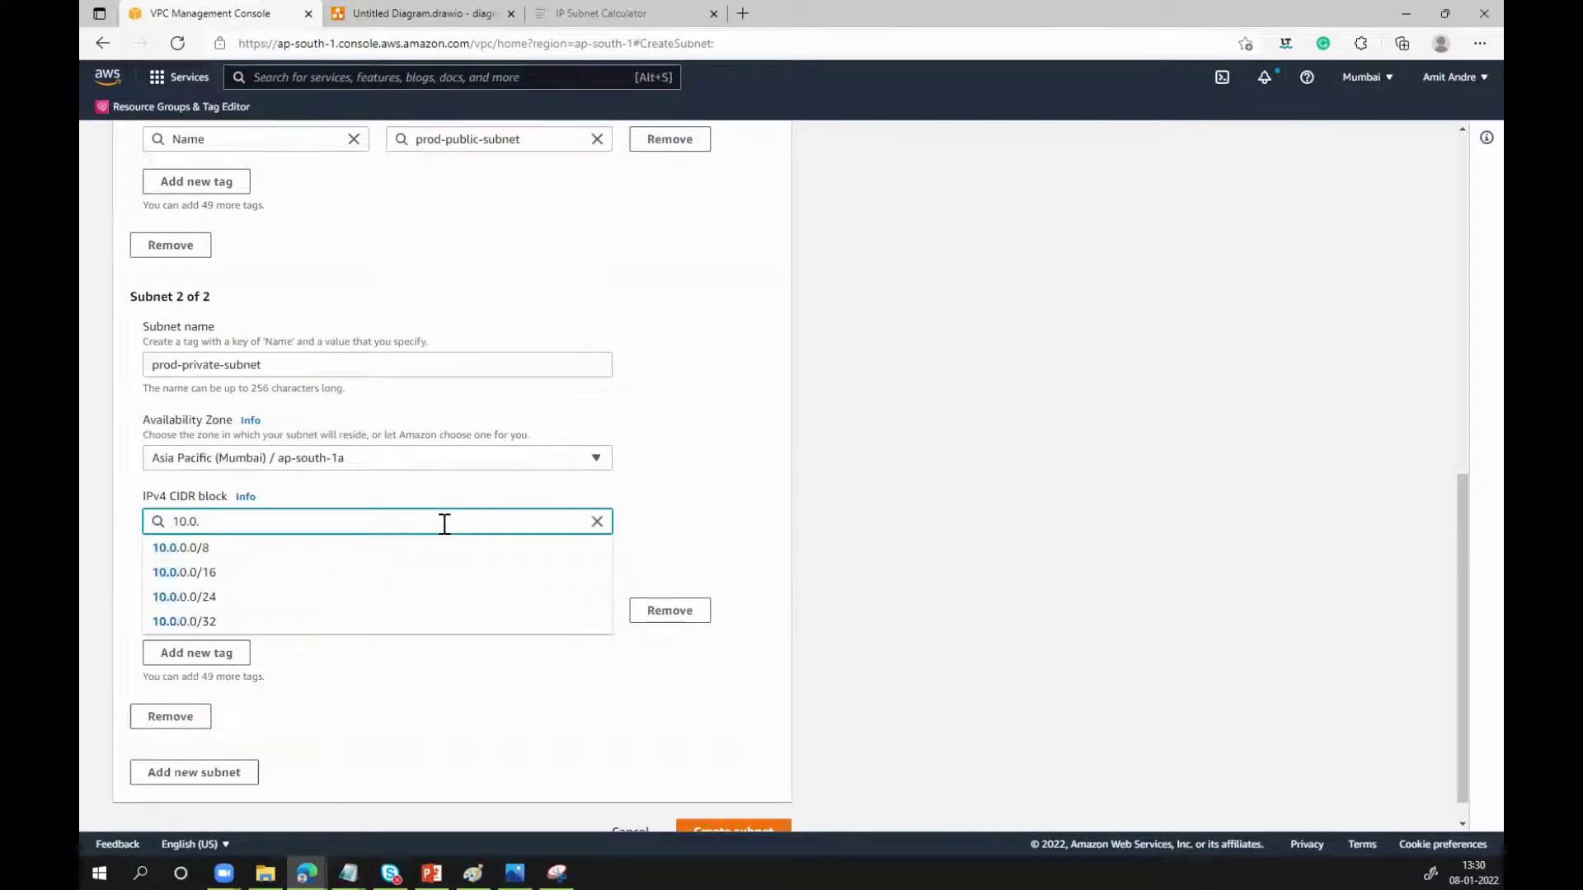
key(BackSpace)
key(BackSpace)
text(1.2)
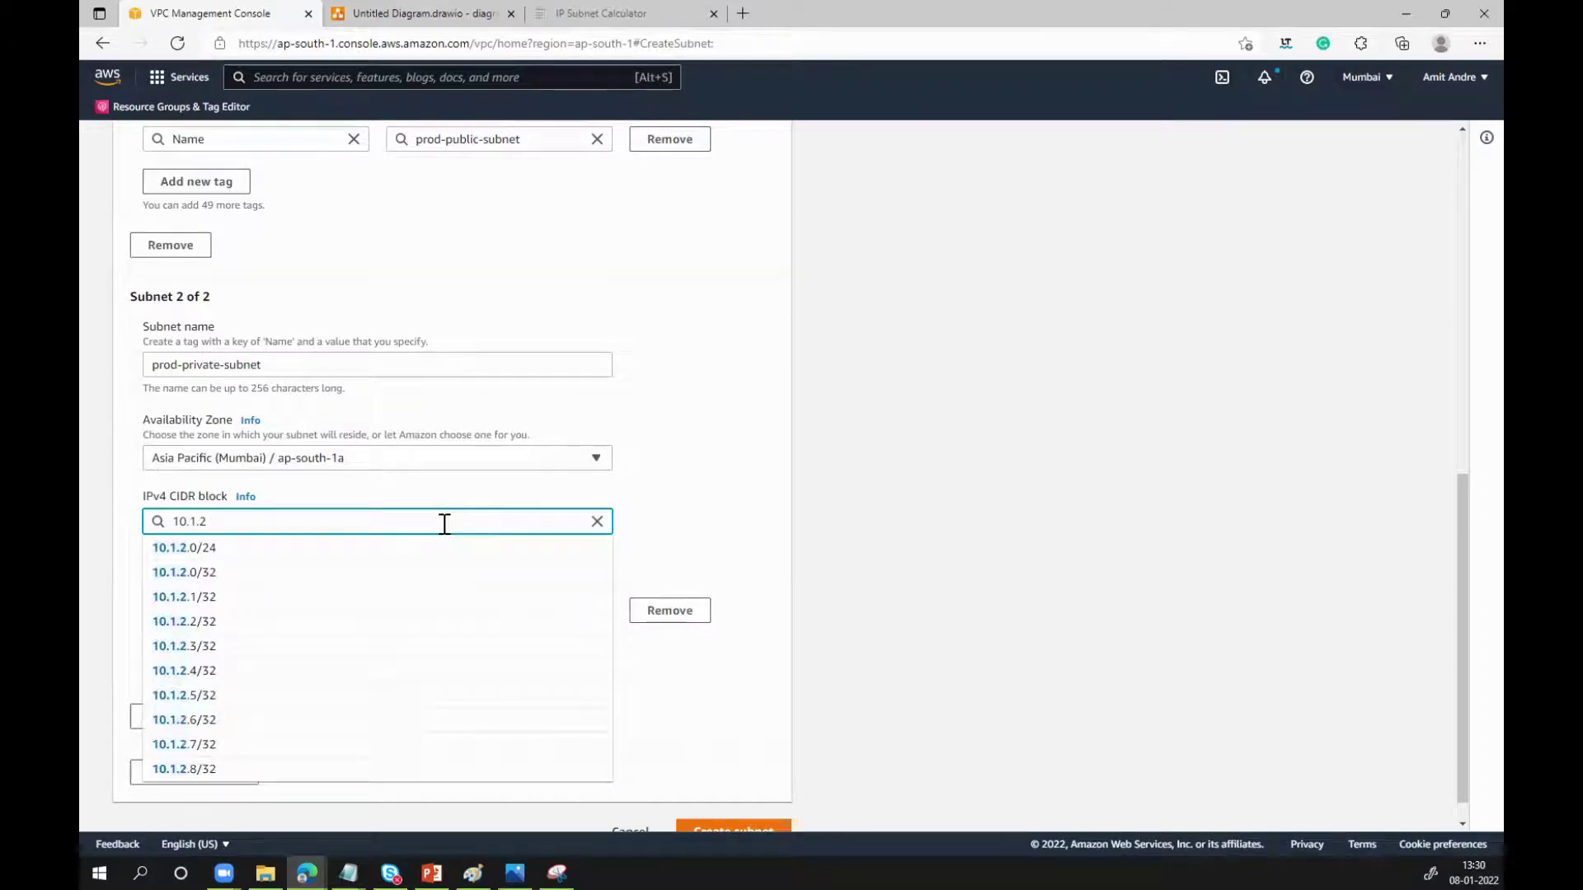
text(.0/)
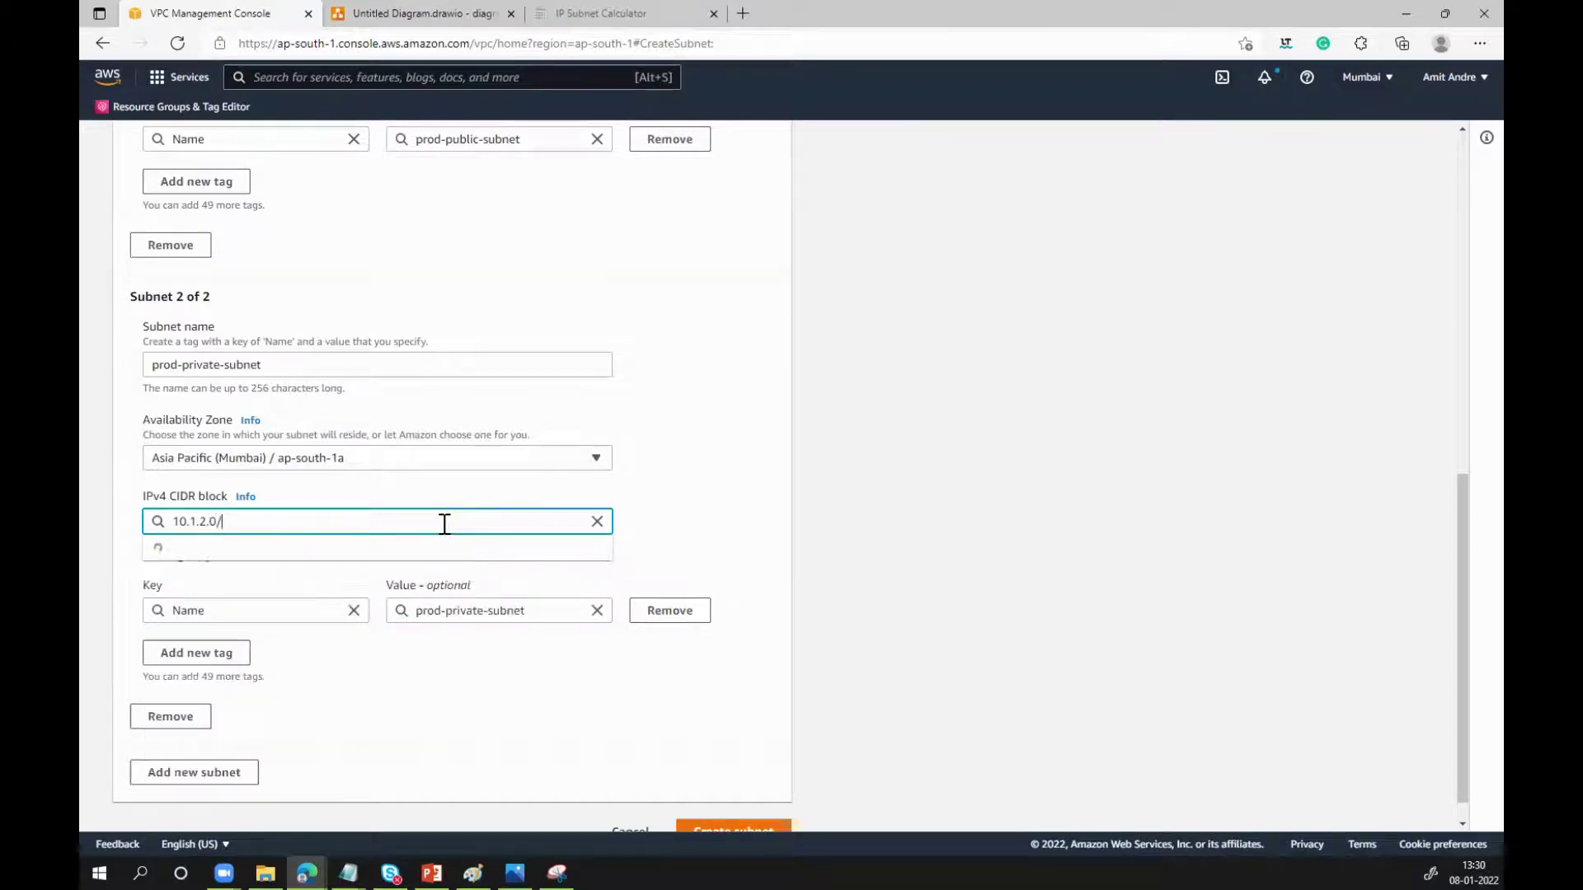
text(24)
click(907, 526)
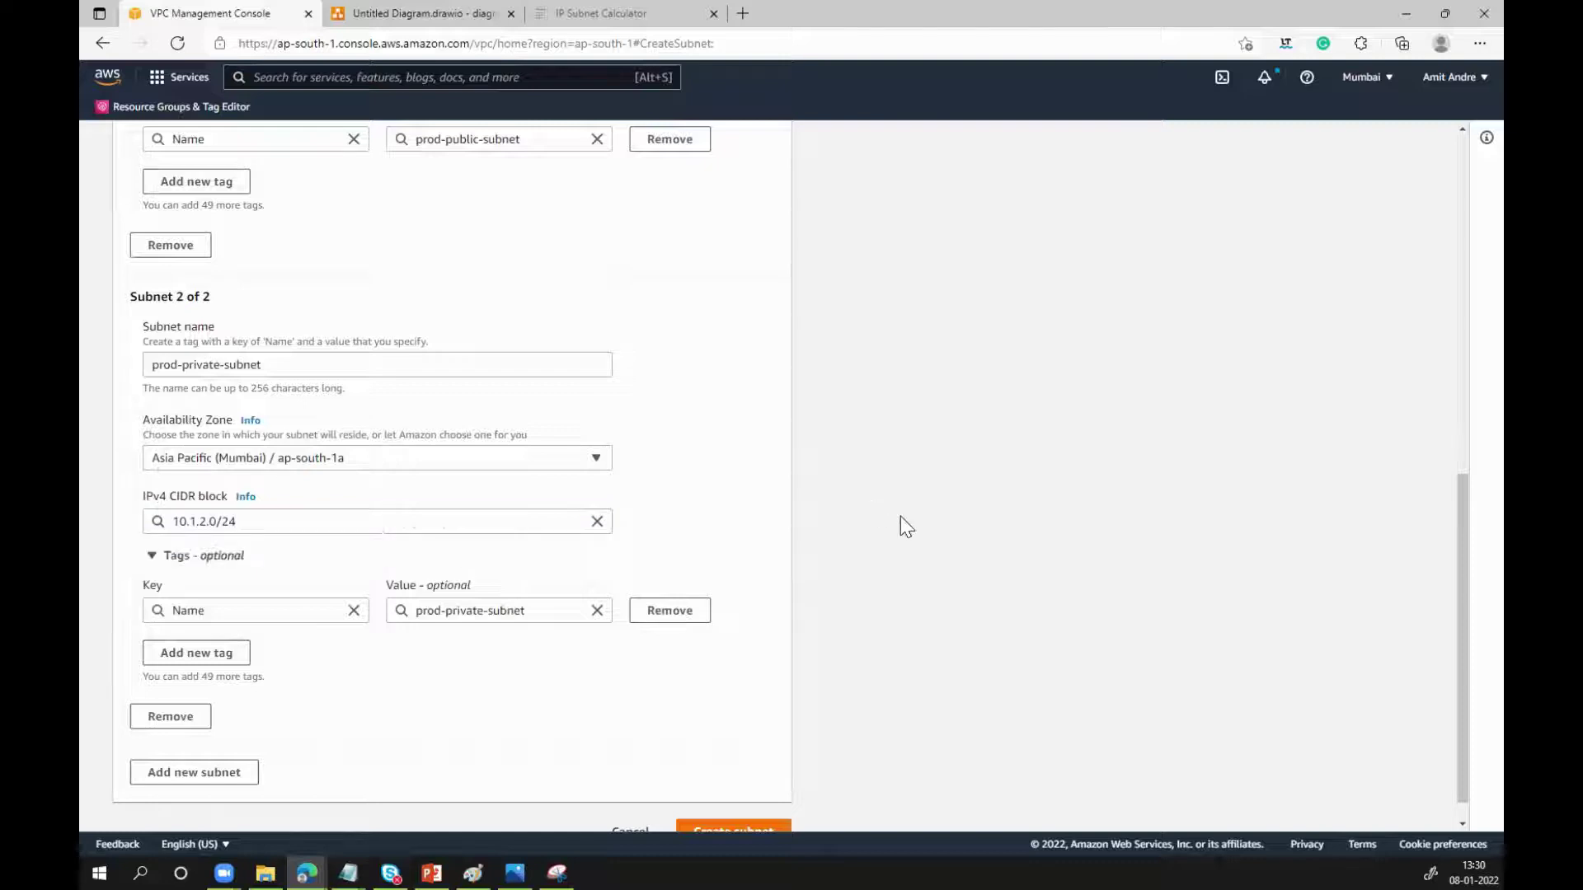
Review both subnet entries and create prod-public-subnet and prod-private-subnet in prod-vpc
scroll(900, 517, up, 10)
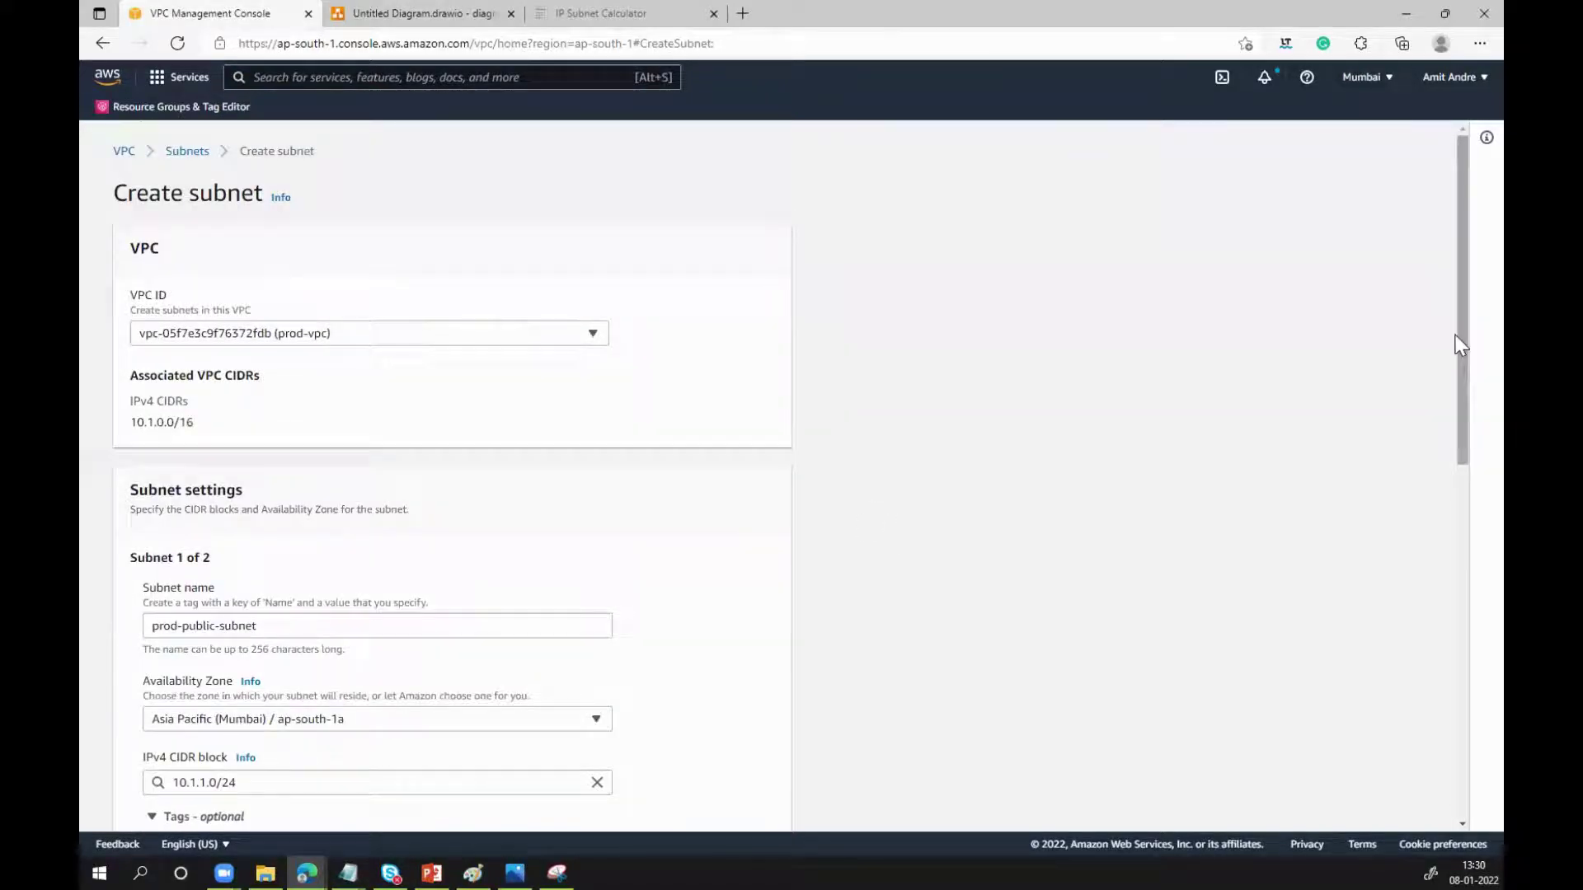
drag(1459, 345, 1355, 715)
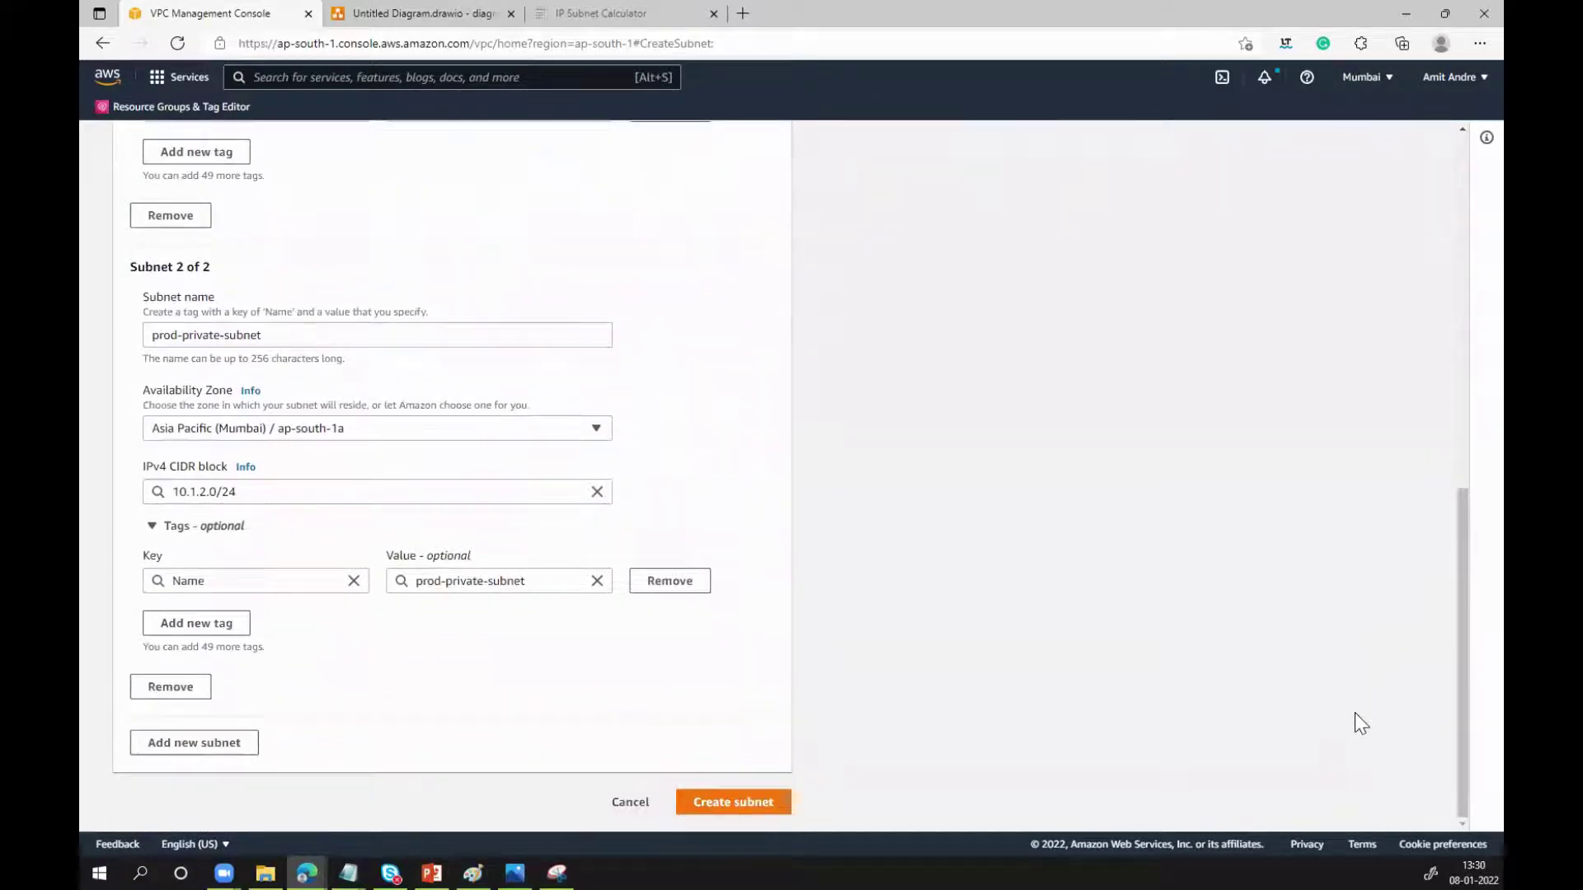
click(751, 814)
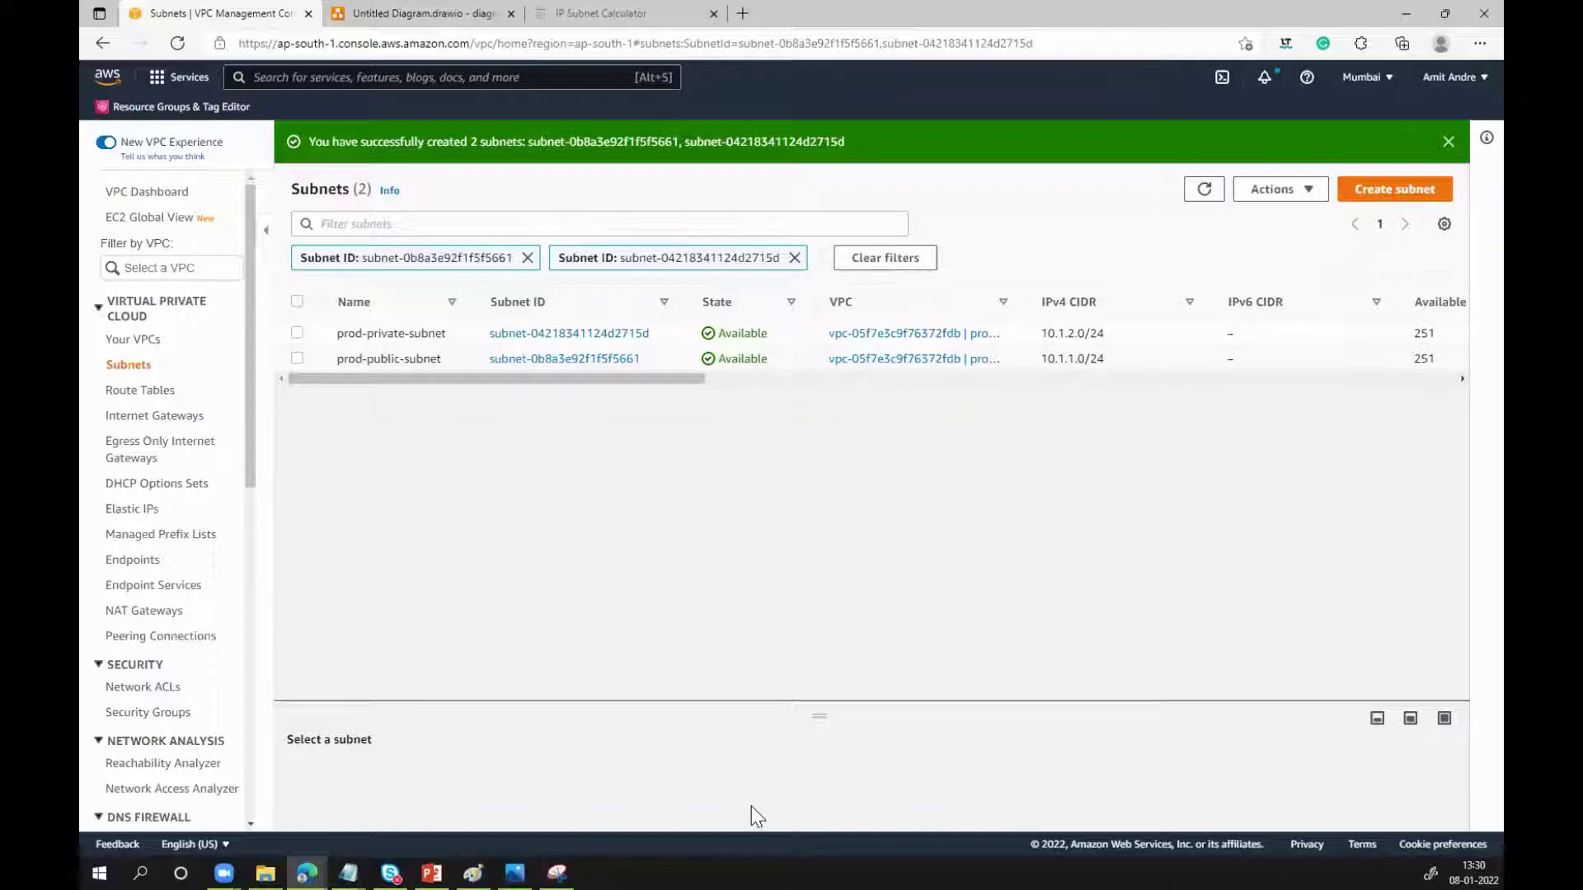
Create an internet gateway with the name tag prod-public
click(157, 416)
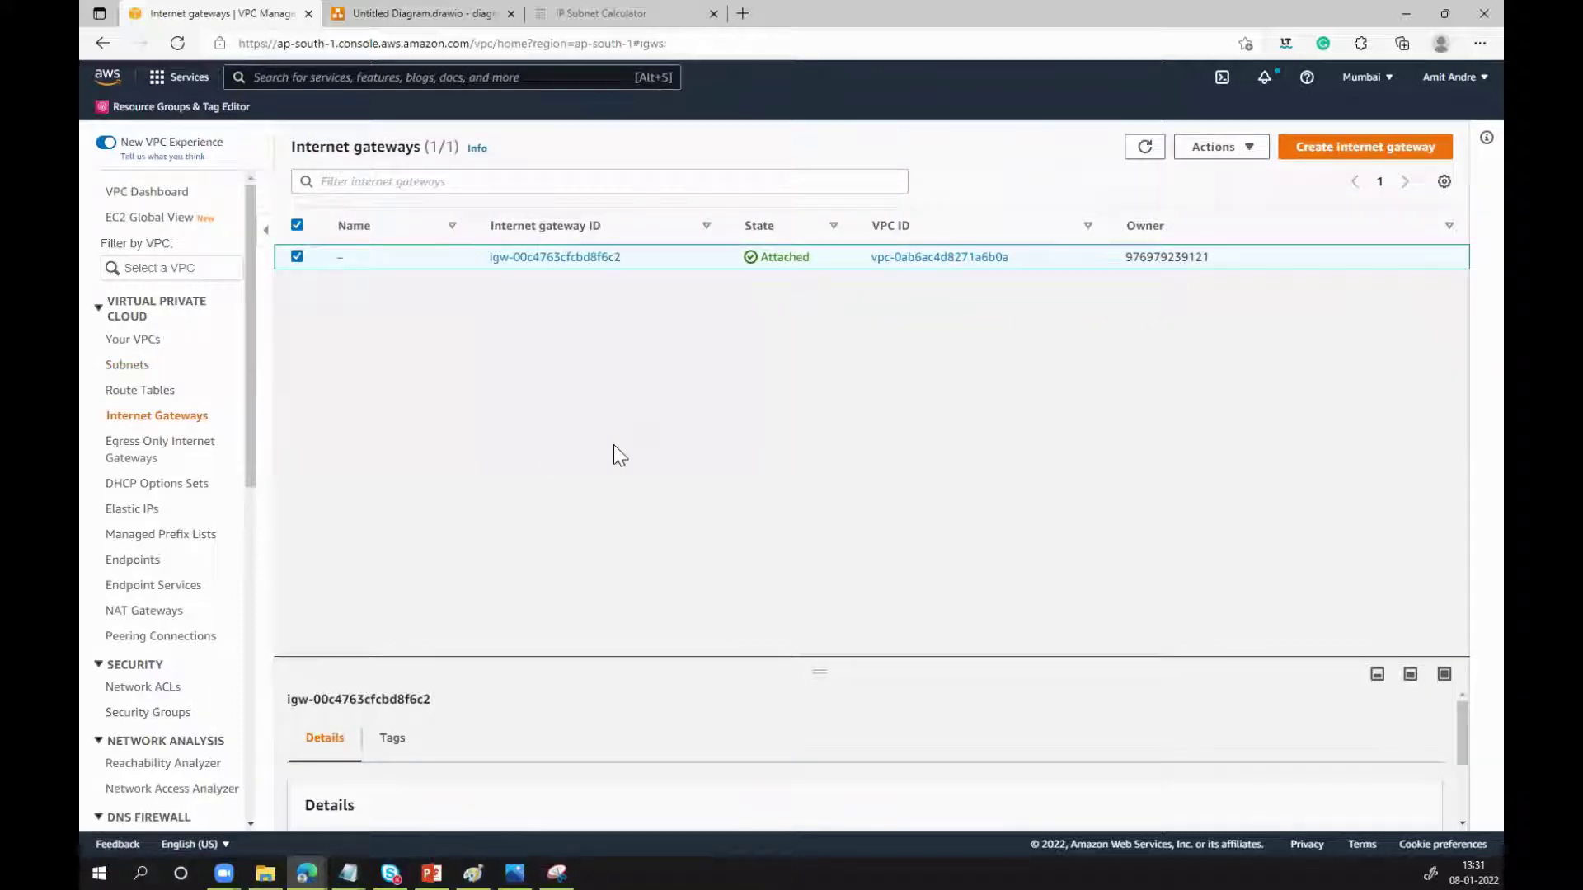
click(1311, 147)
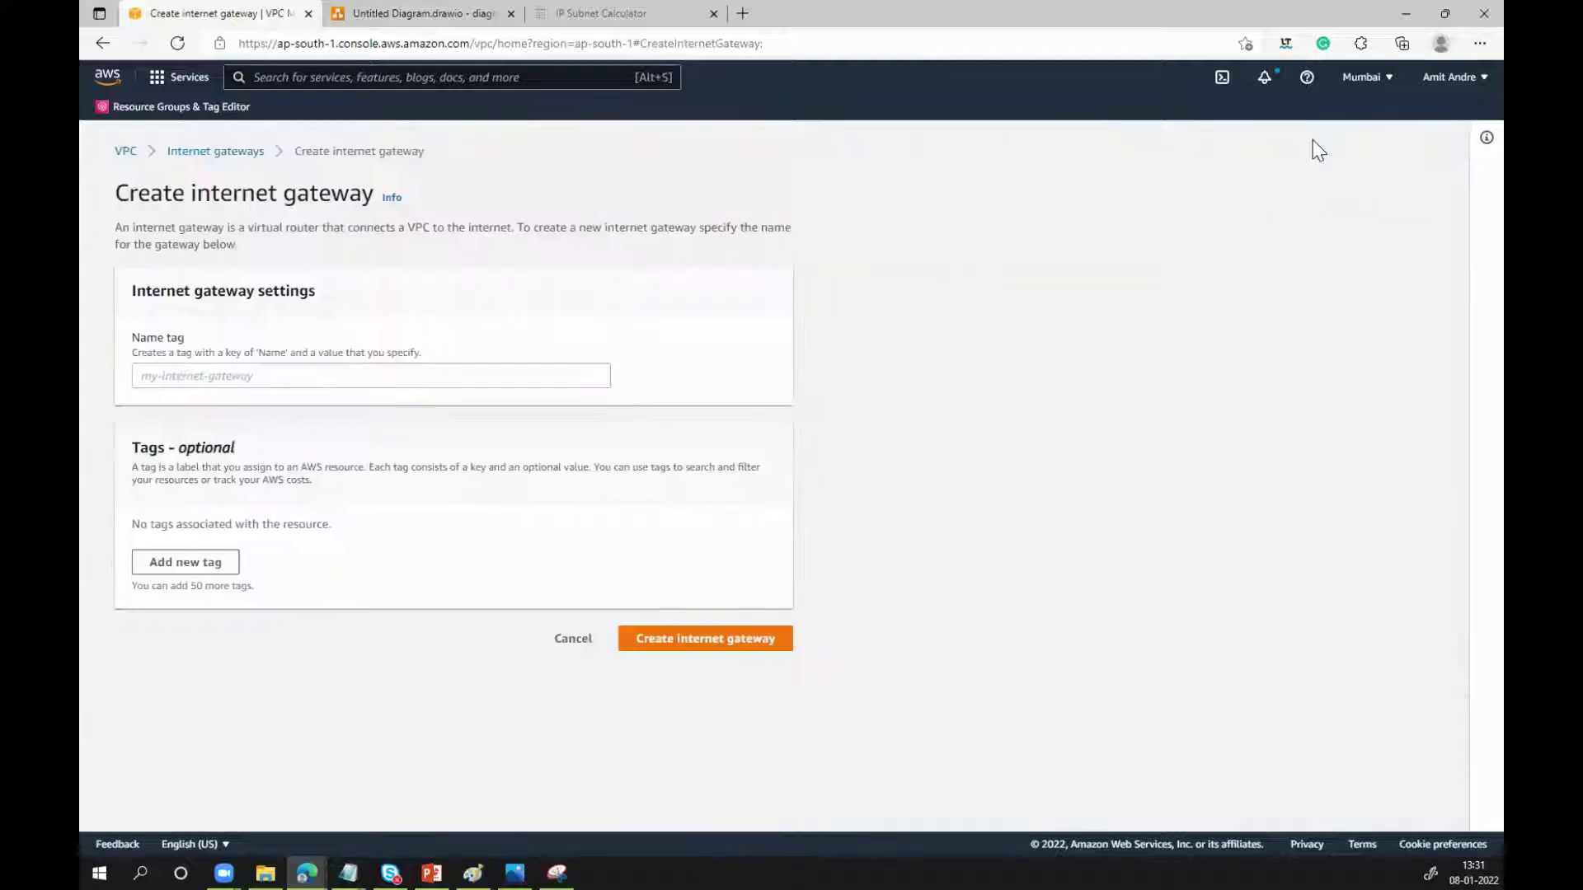
click(459, 375)
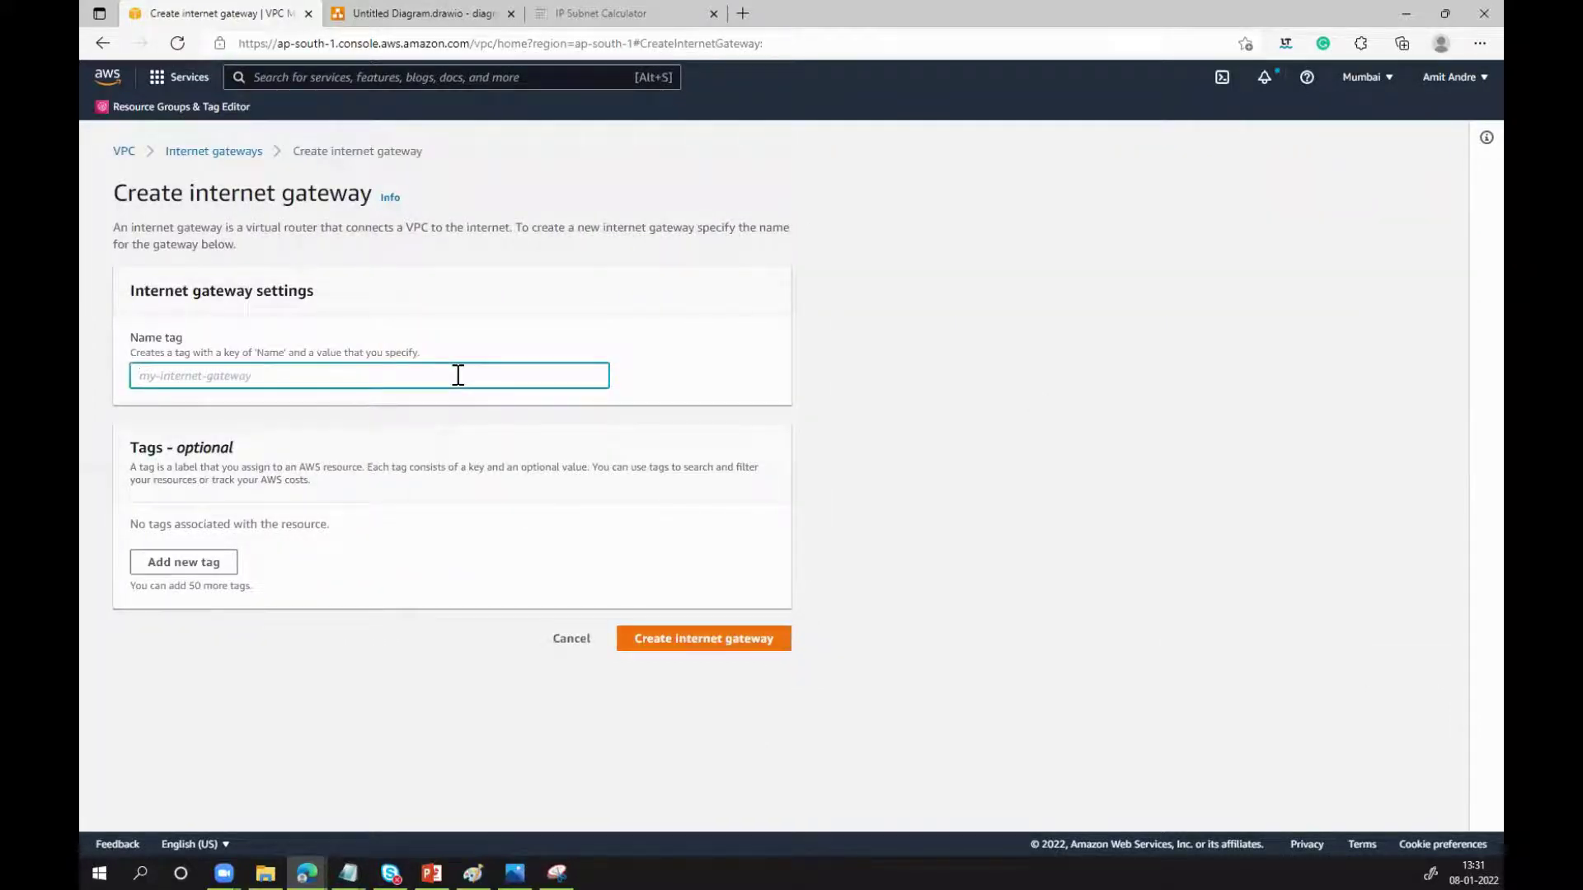
text(prod-)
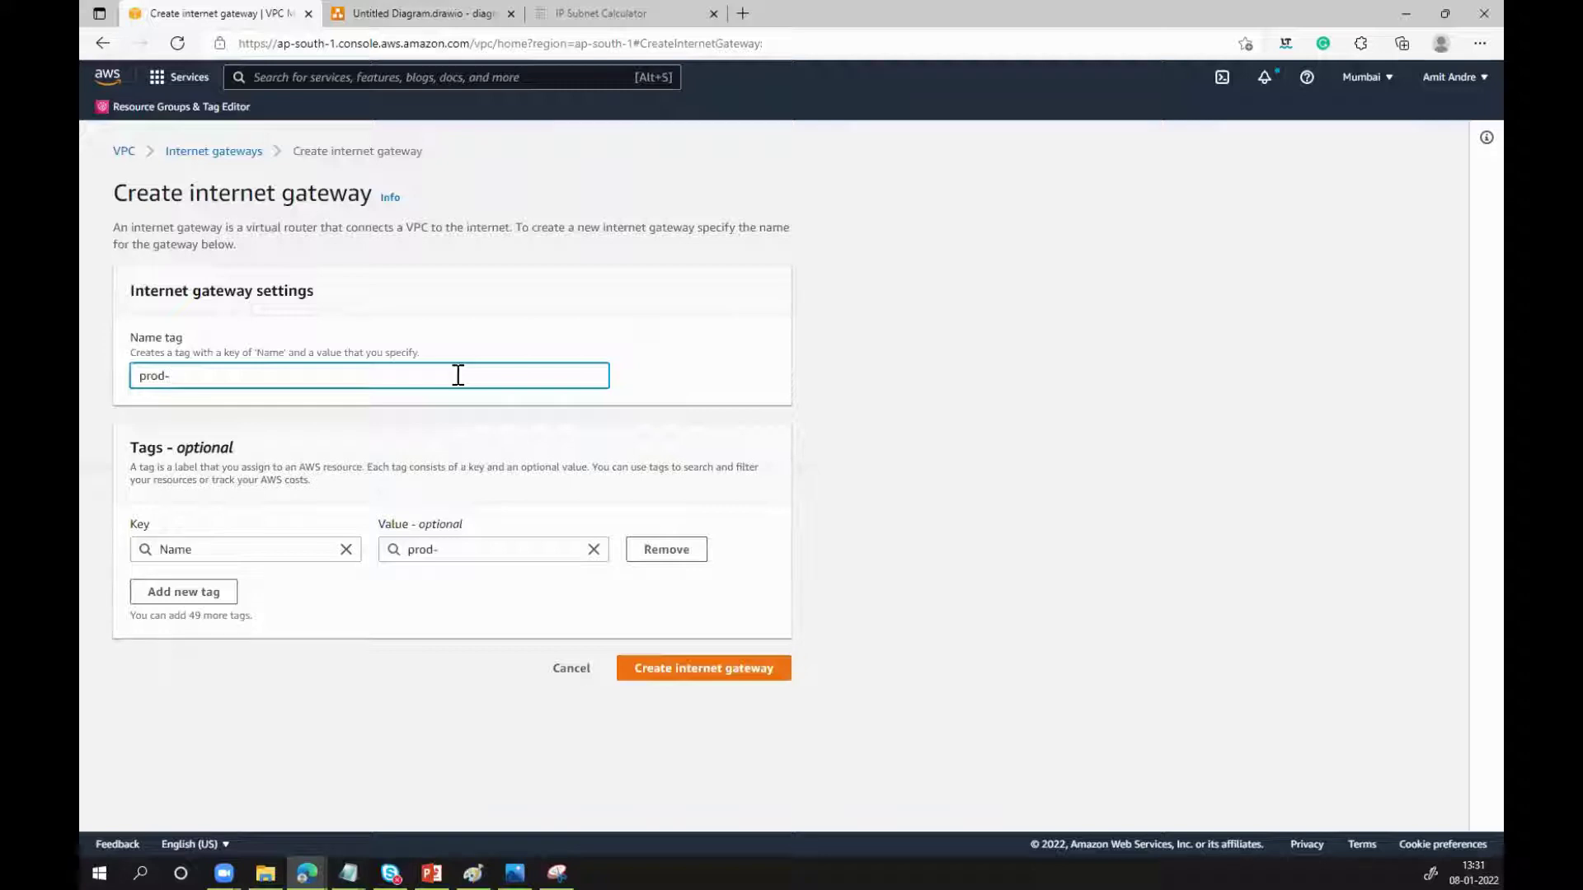
text(public)
click(691, 671)
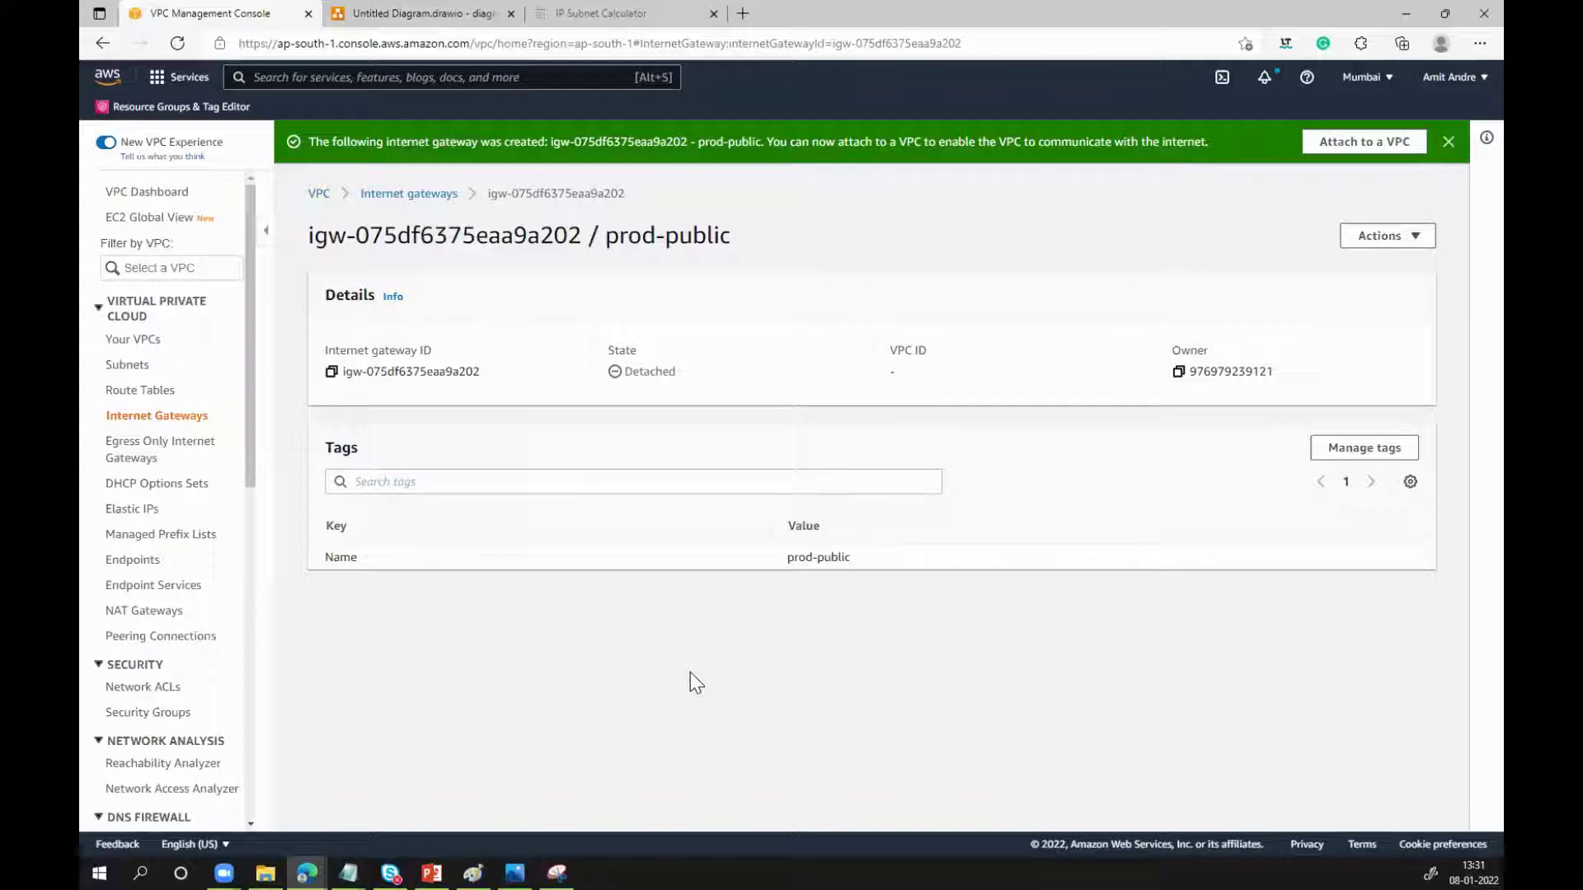
Check the network diagram, then attach the prod-public internet gateway to prod-vpc
click(367, 15)
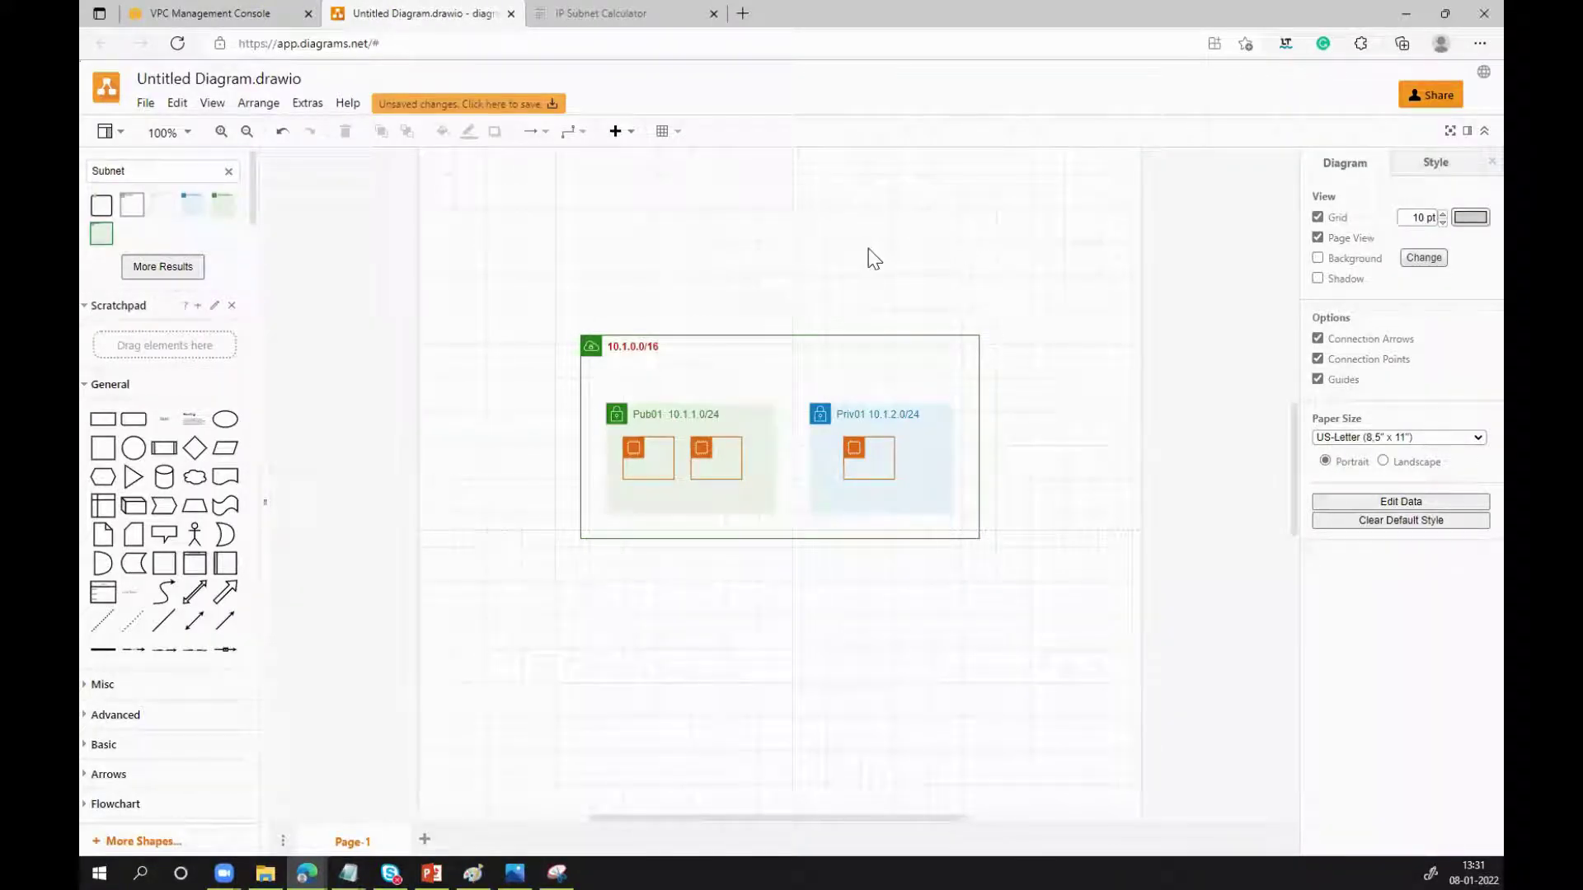
click(232, 19)
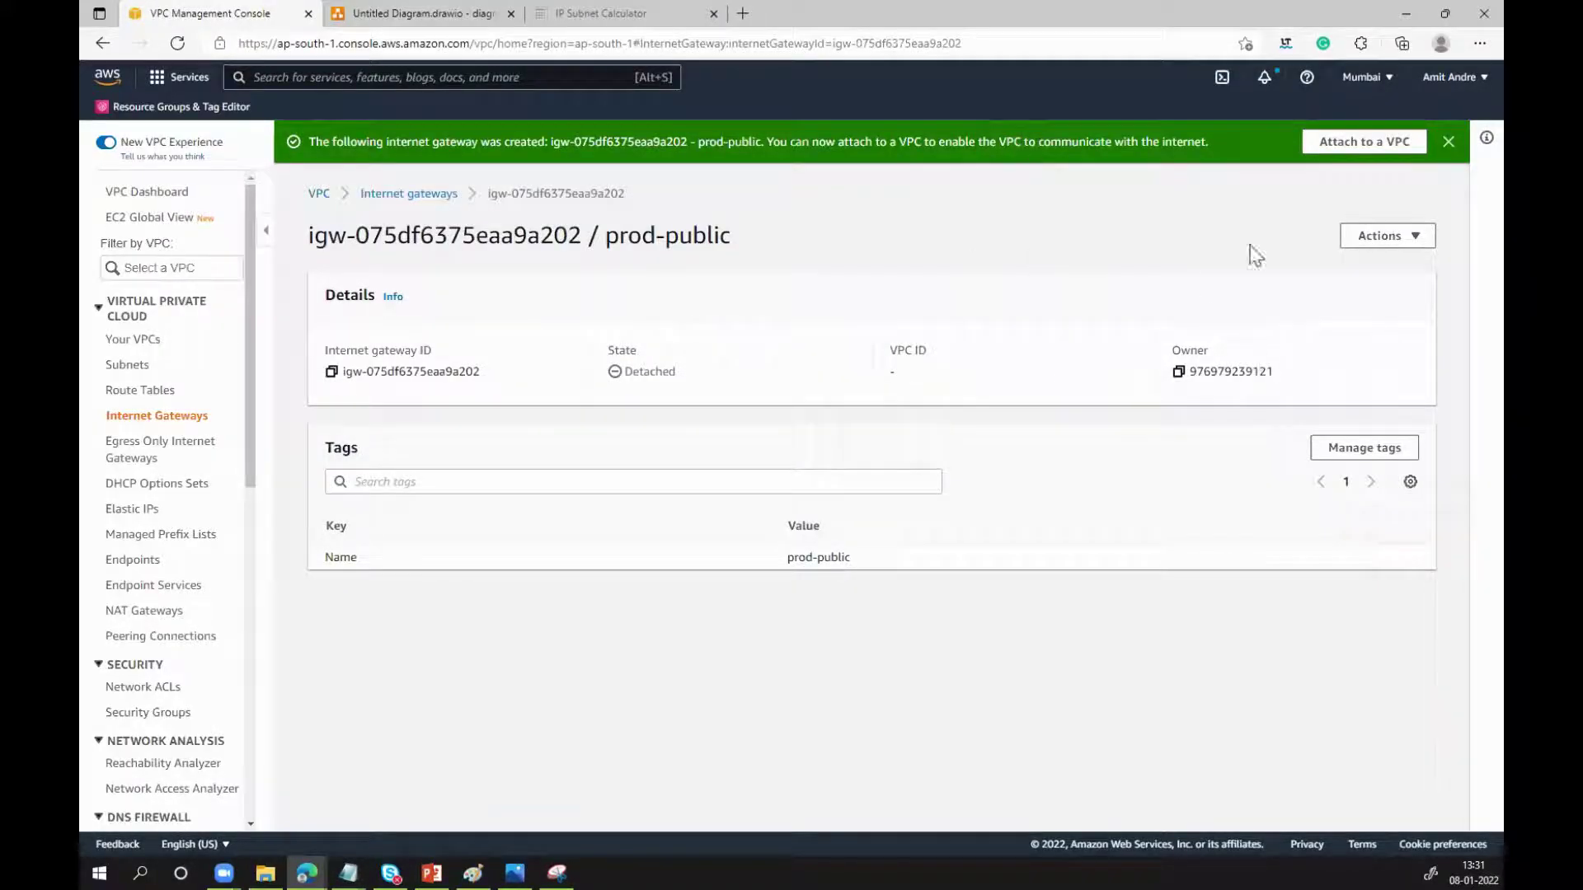
click(1364, 141)
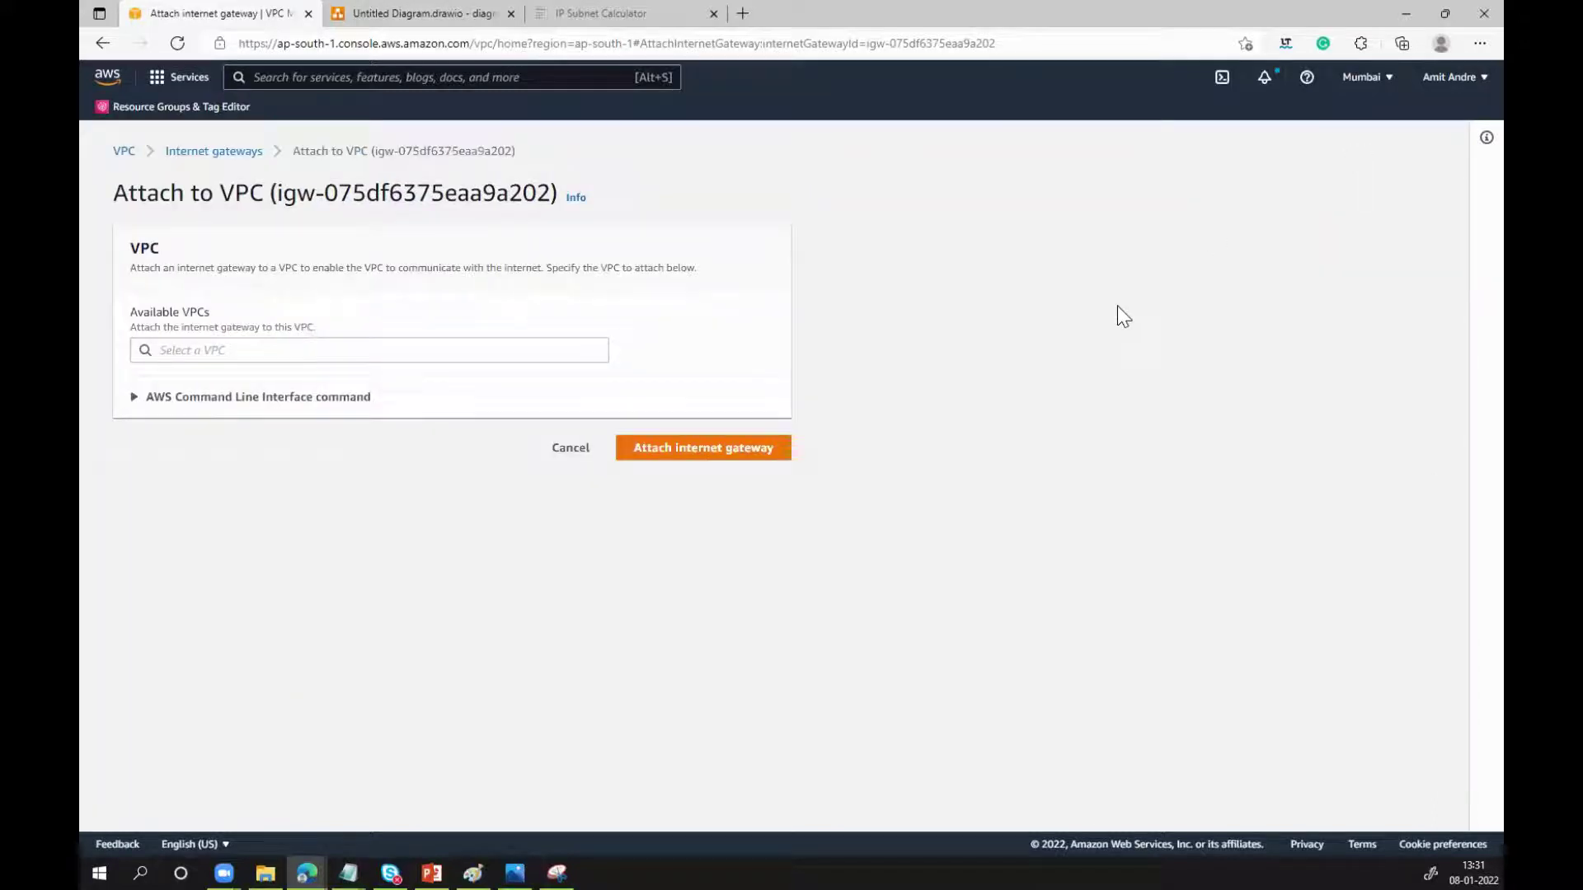
click(446, 352)
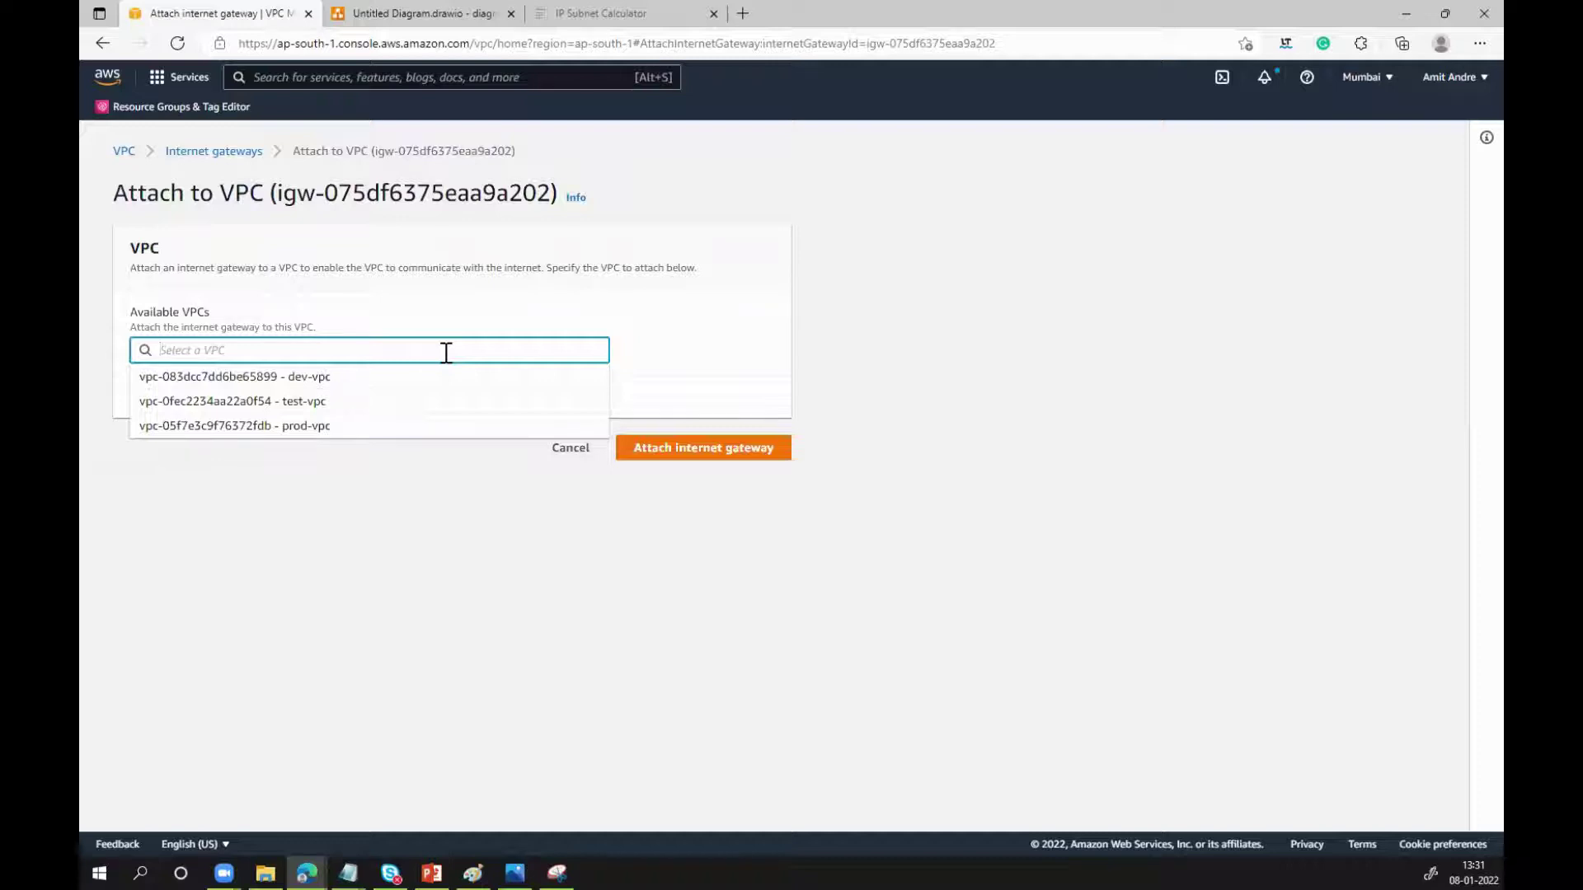
click(326, 428)
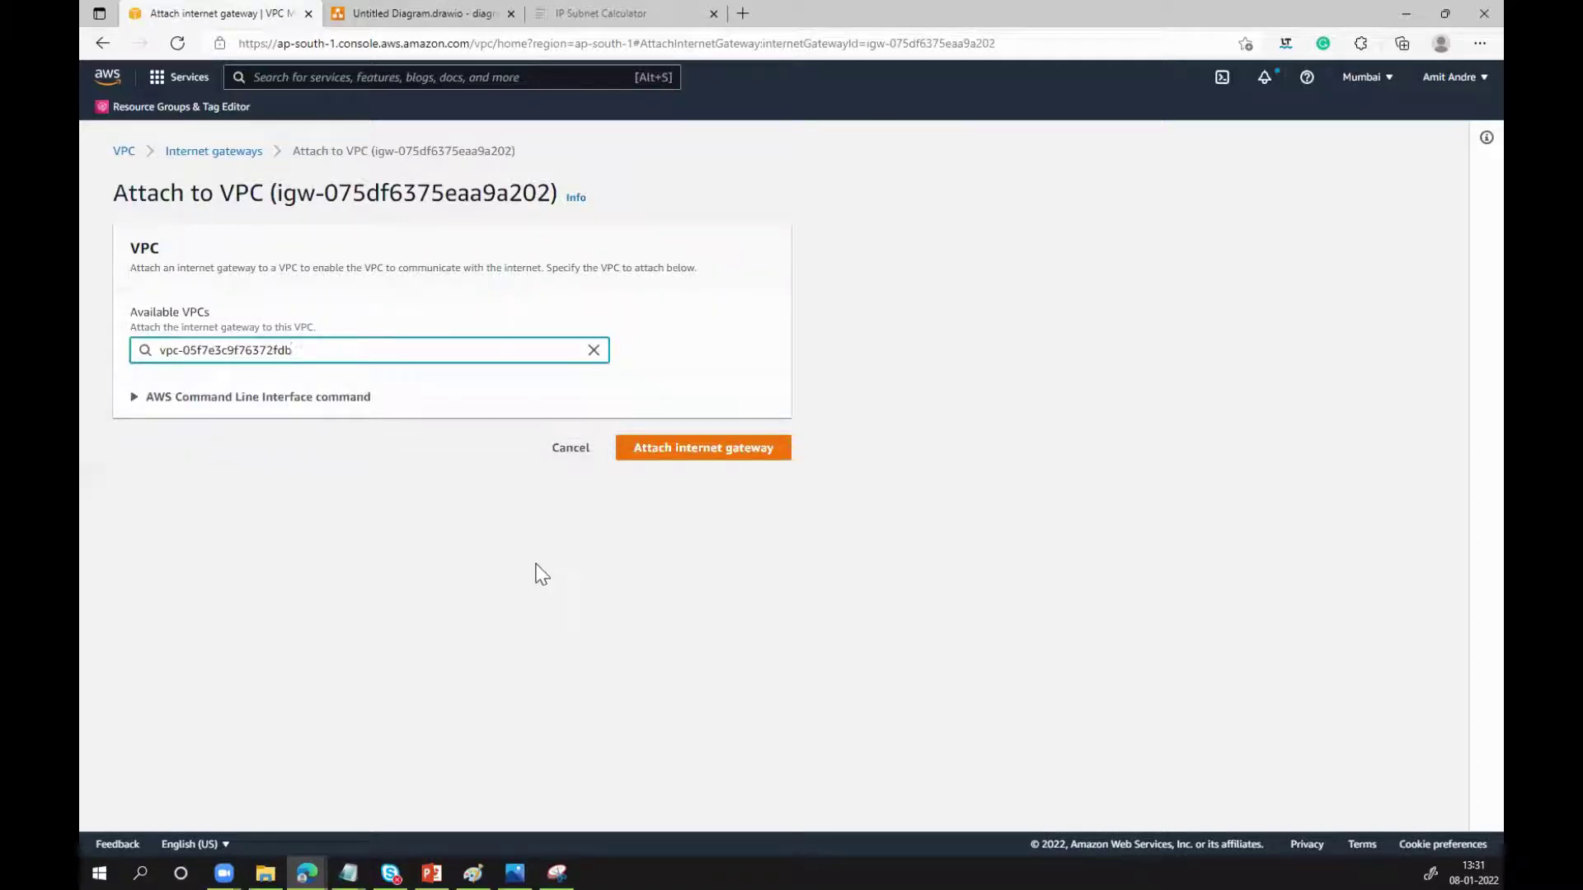
click(758, 462)
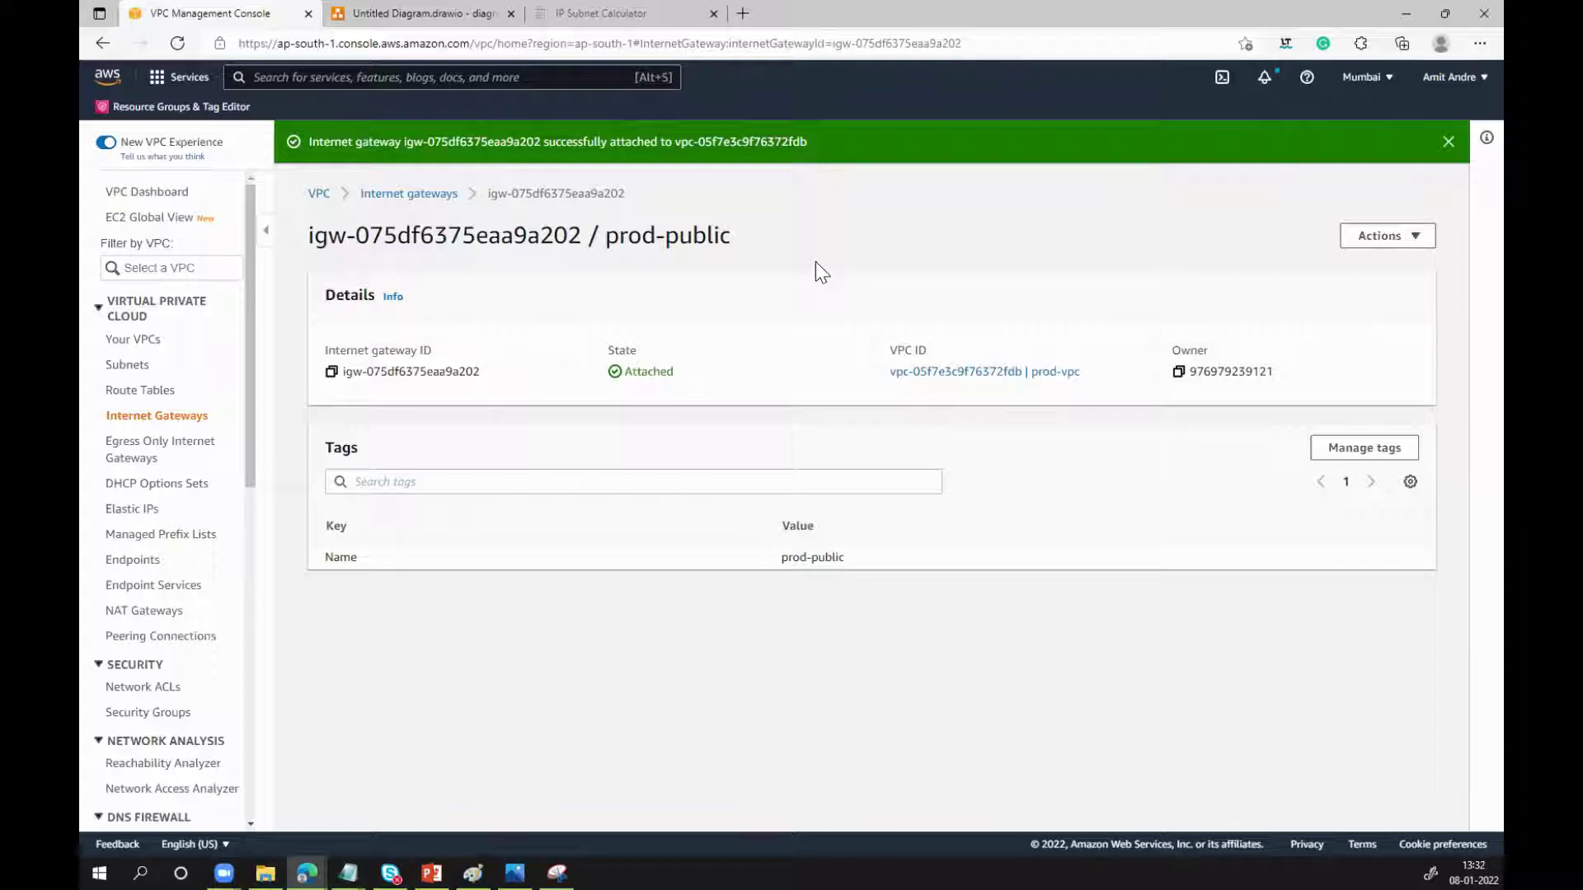
List the VPC route tables, narrowing the Edge associations column and widening the VPC column to read the full VPC names
click(137, 390)
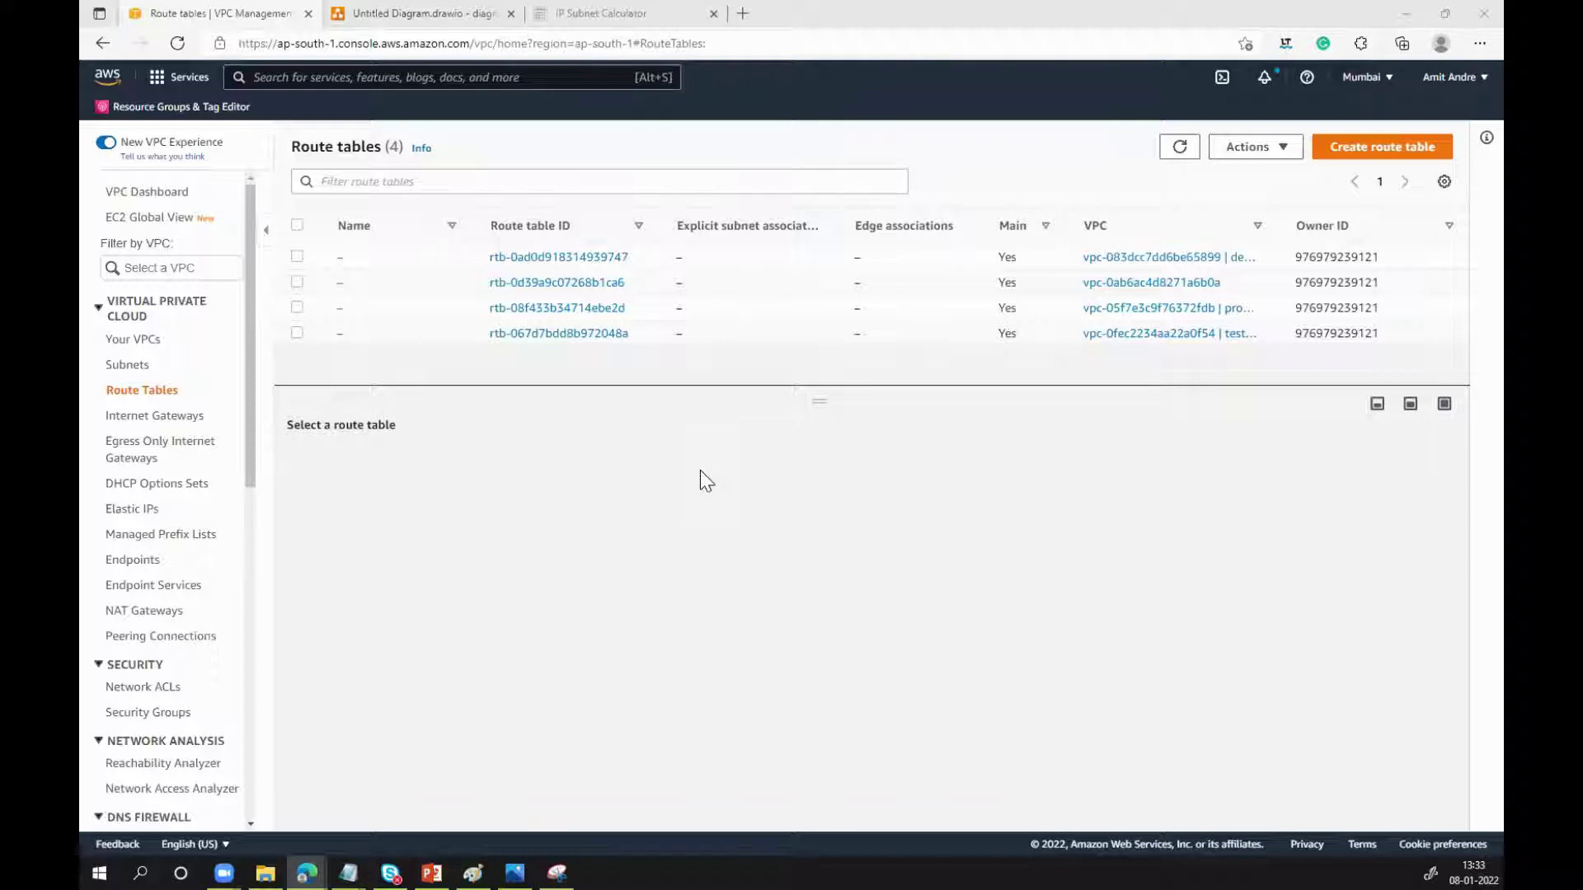
click(982, 231)
drag(982, 231, 931, 231)
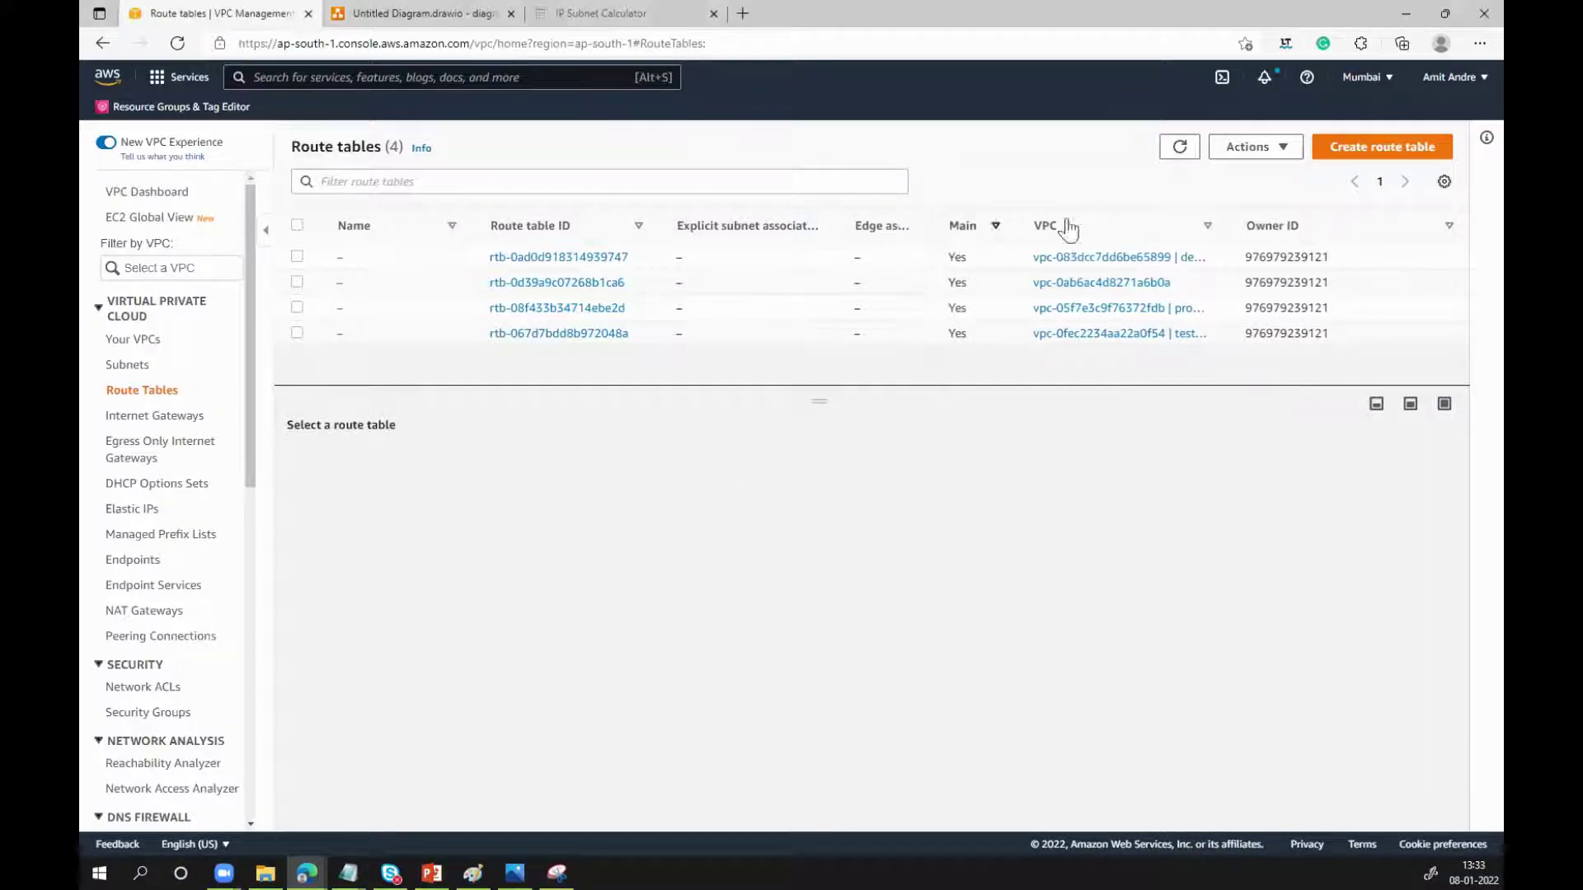
drag(1228, 219, 1227, 220)
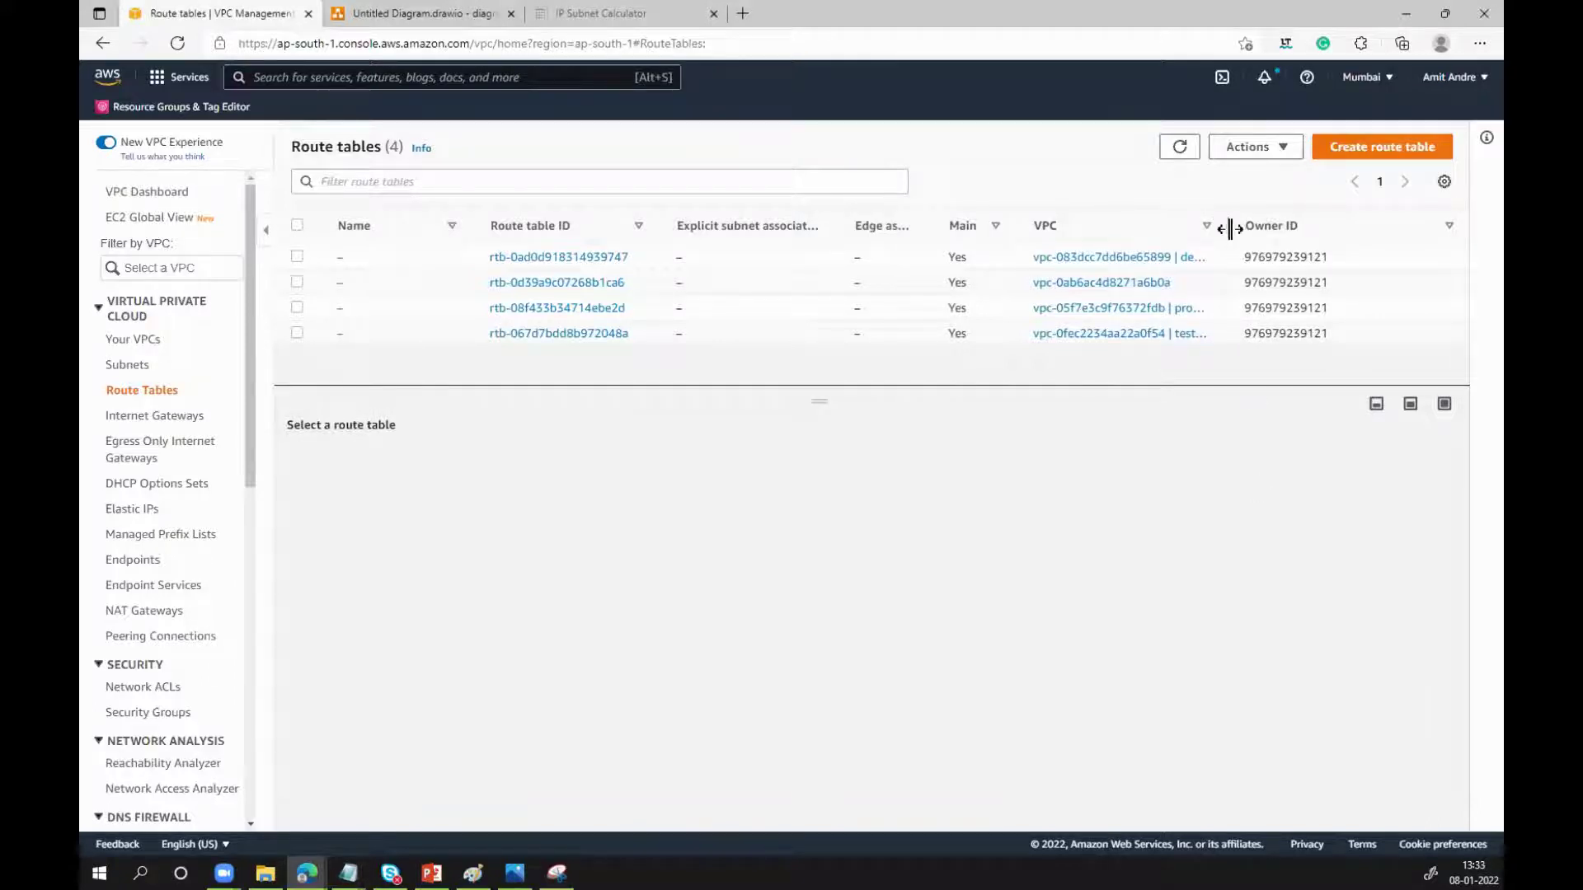
click(1230, 228)
drag(1230, 229, 1380, 226)
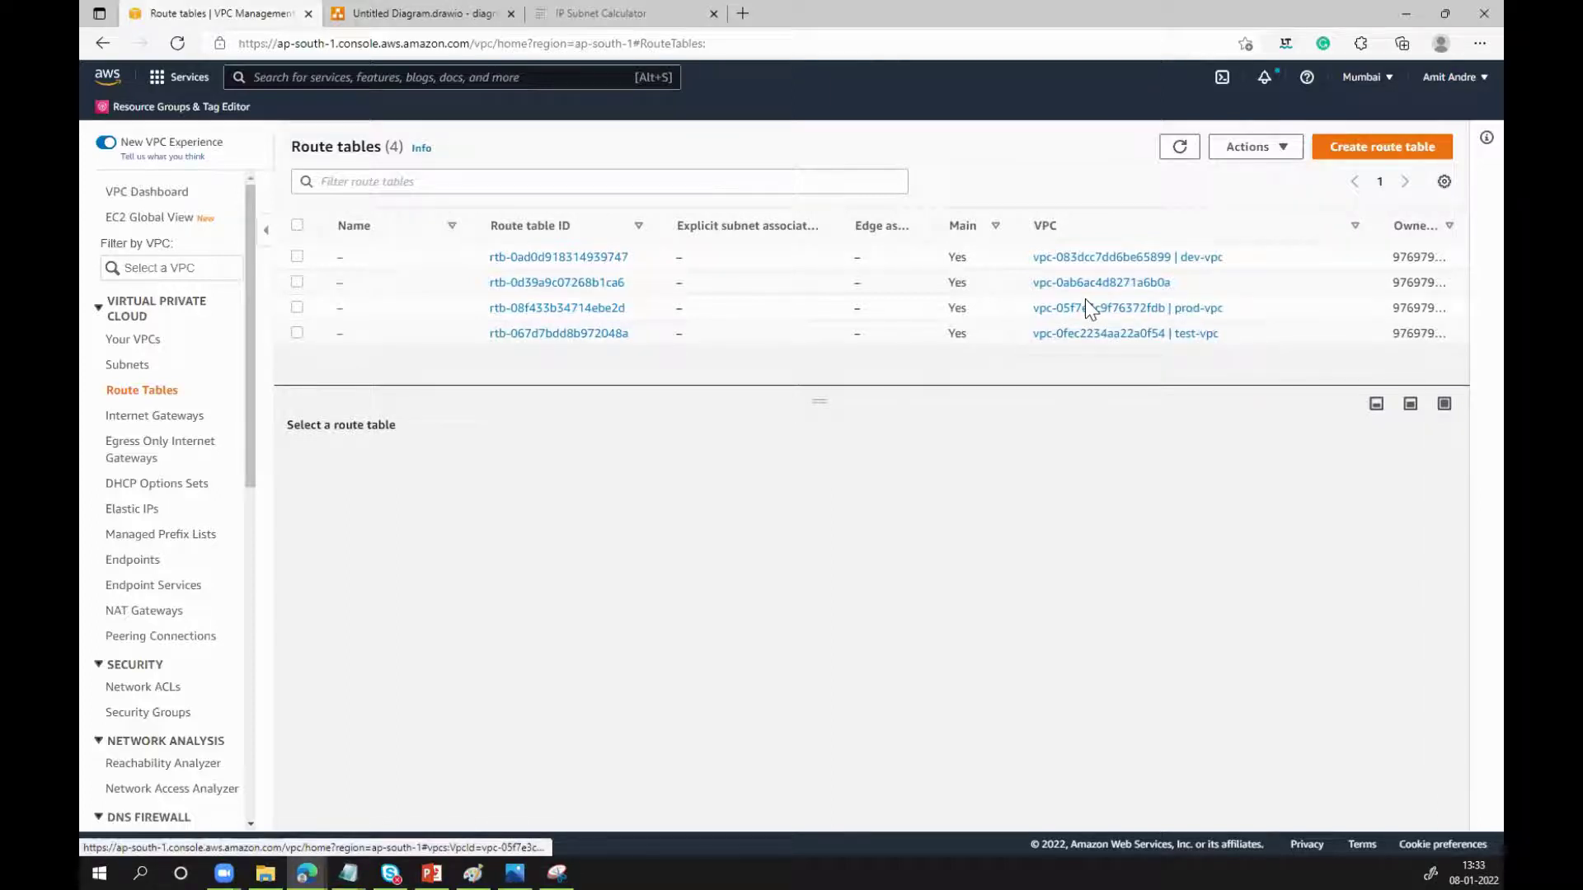
Explicitly associate prod-private-subnet and prod-public-subnet with the main route table of prod-vpc
click(607, 310)
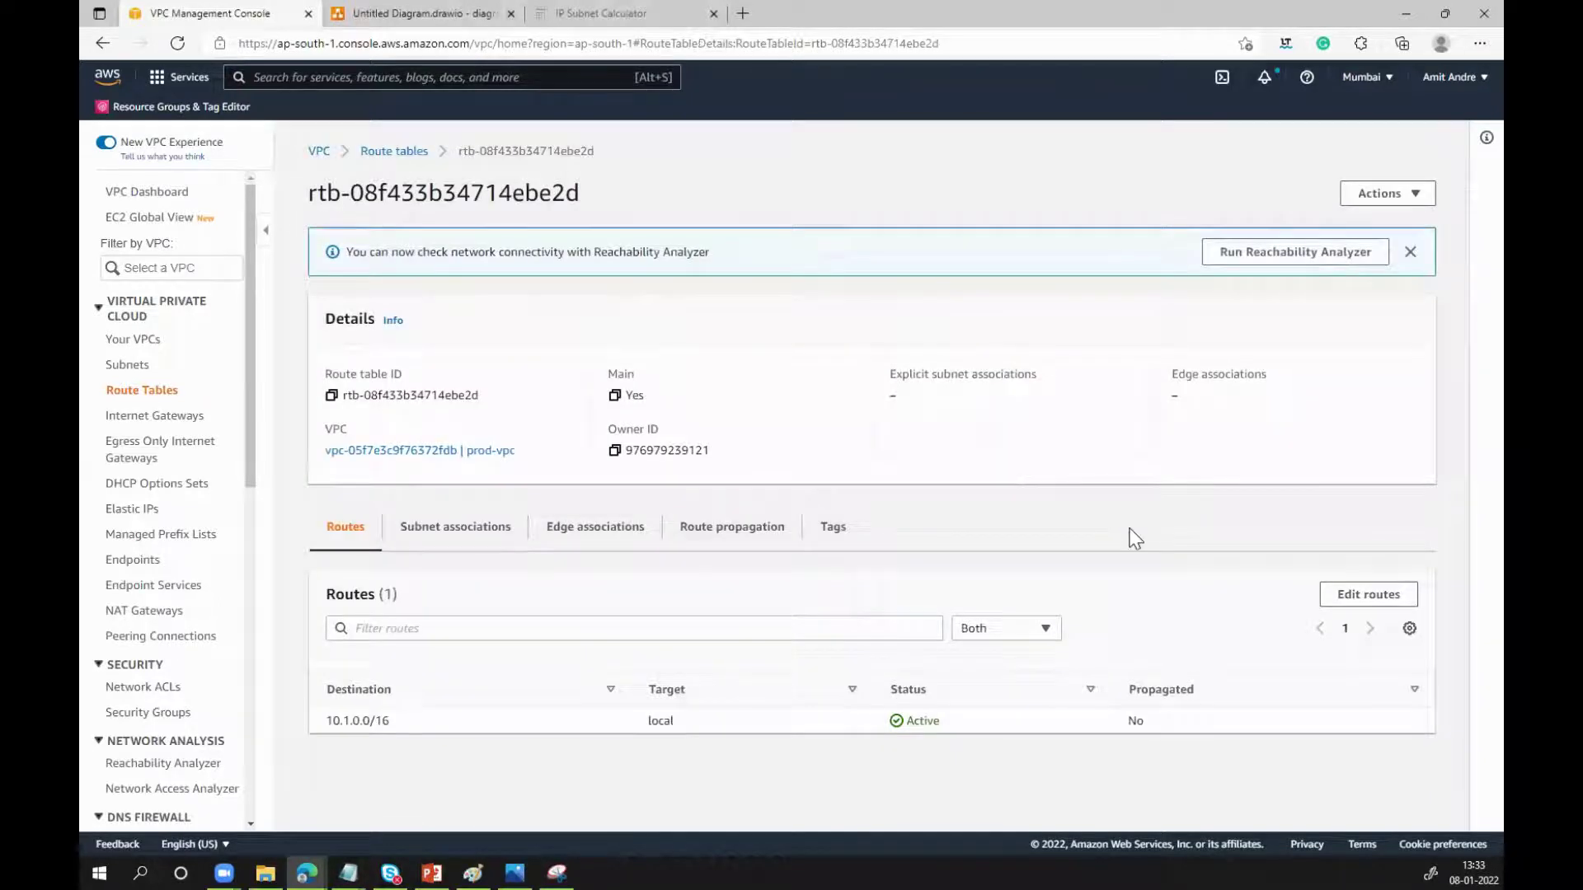
click(452, 532)
scroll(1118, 532, down, 2)
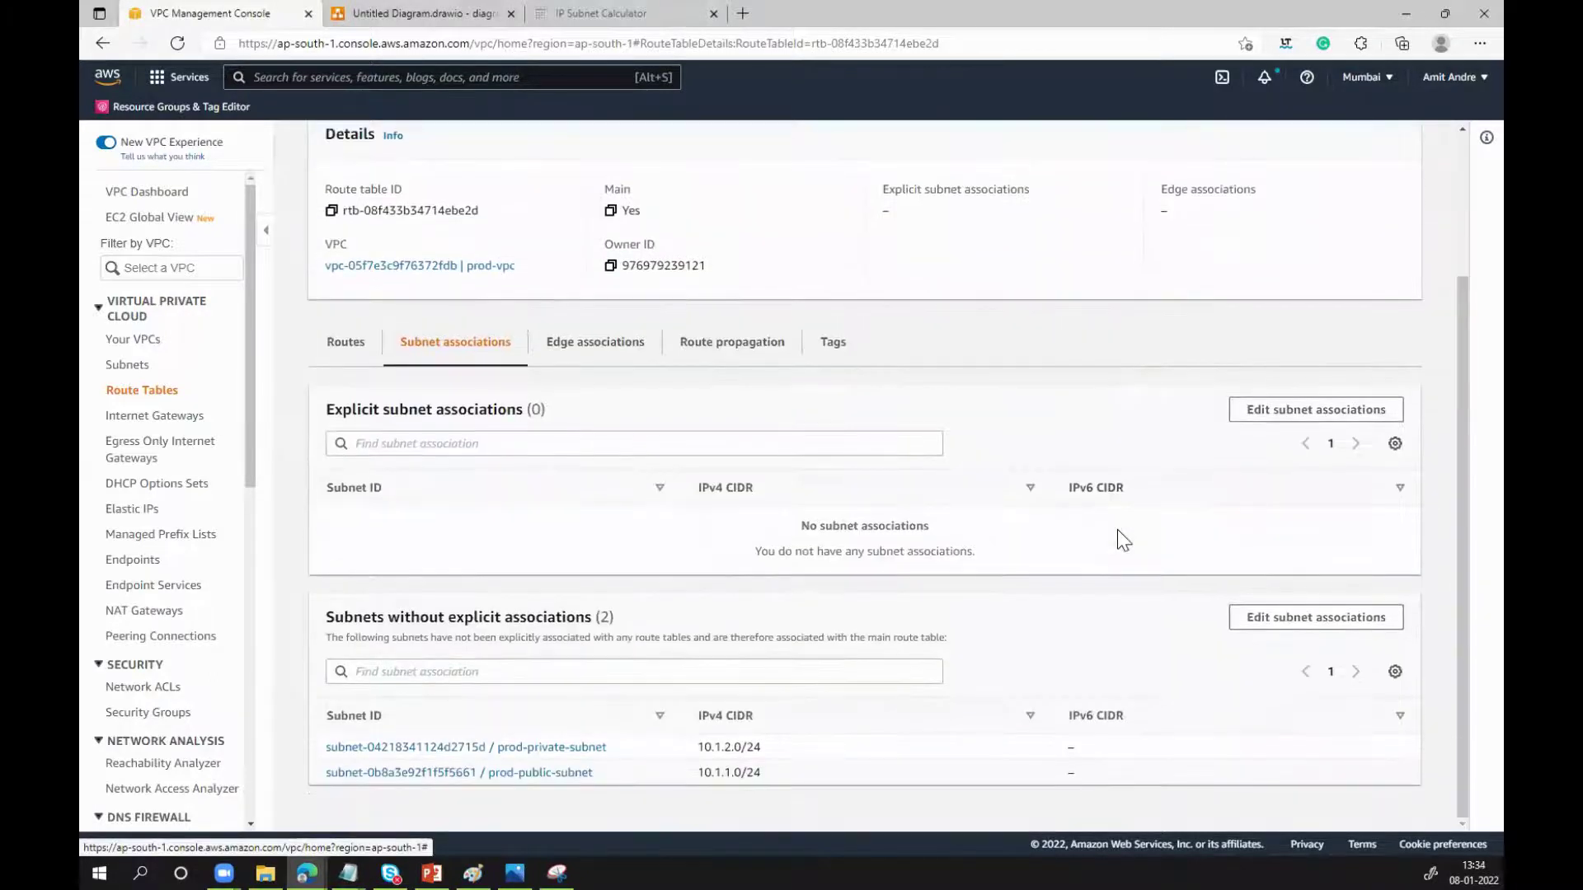
click(1269, 405)
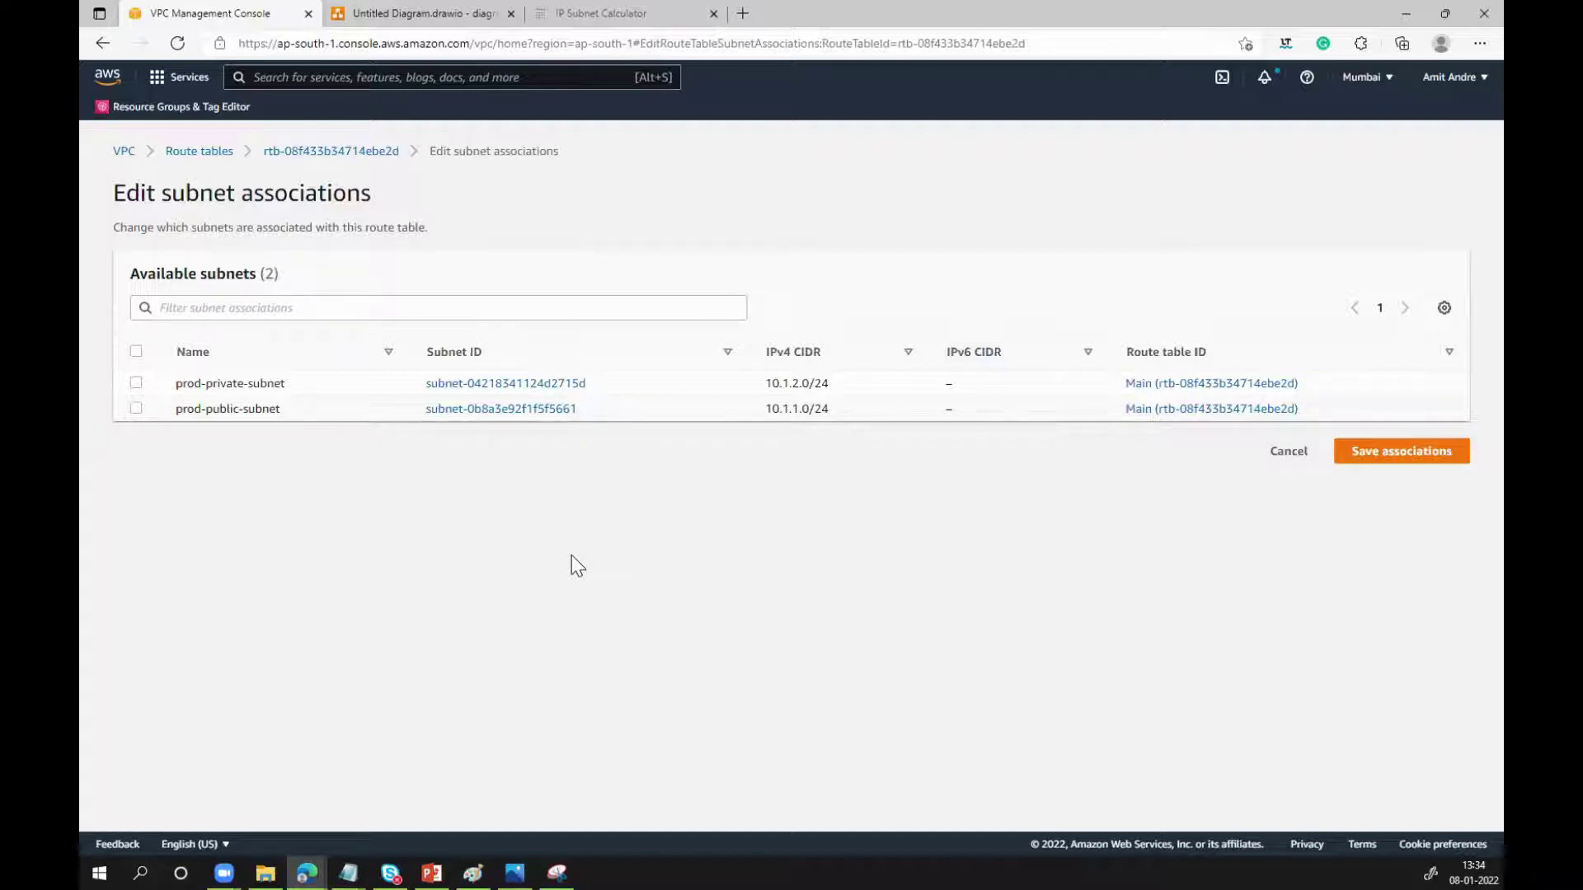
click(133, 384)
click(137, 407)
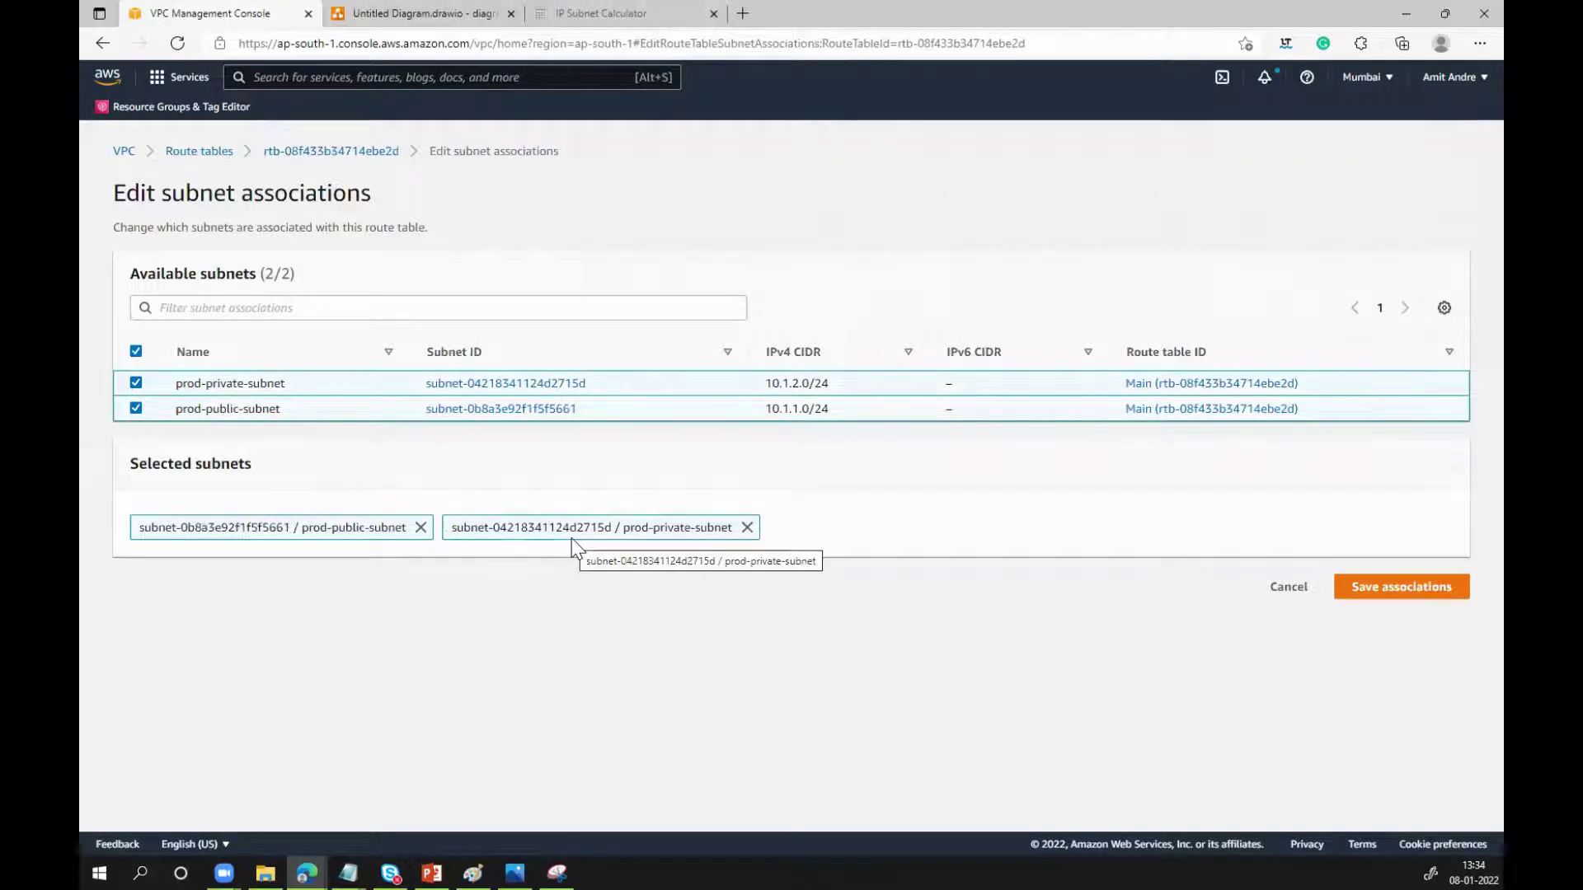
click(1455, 587)
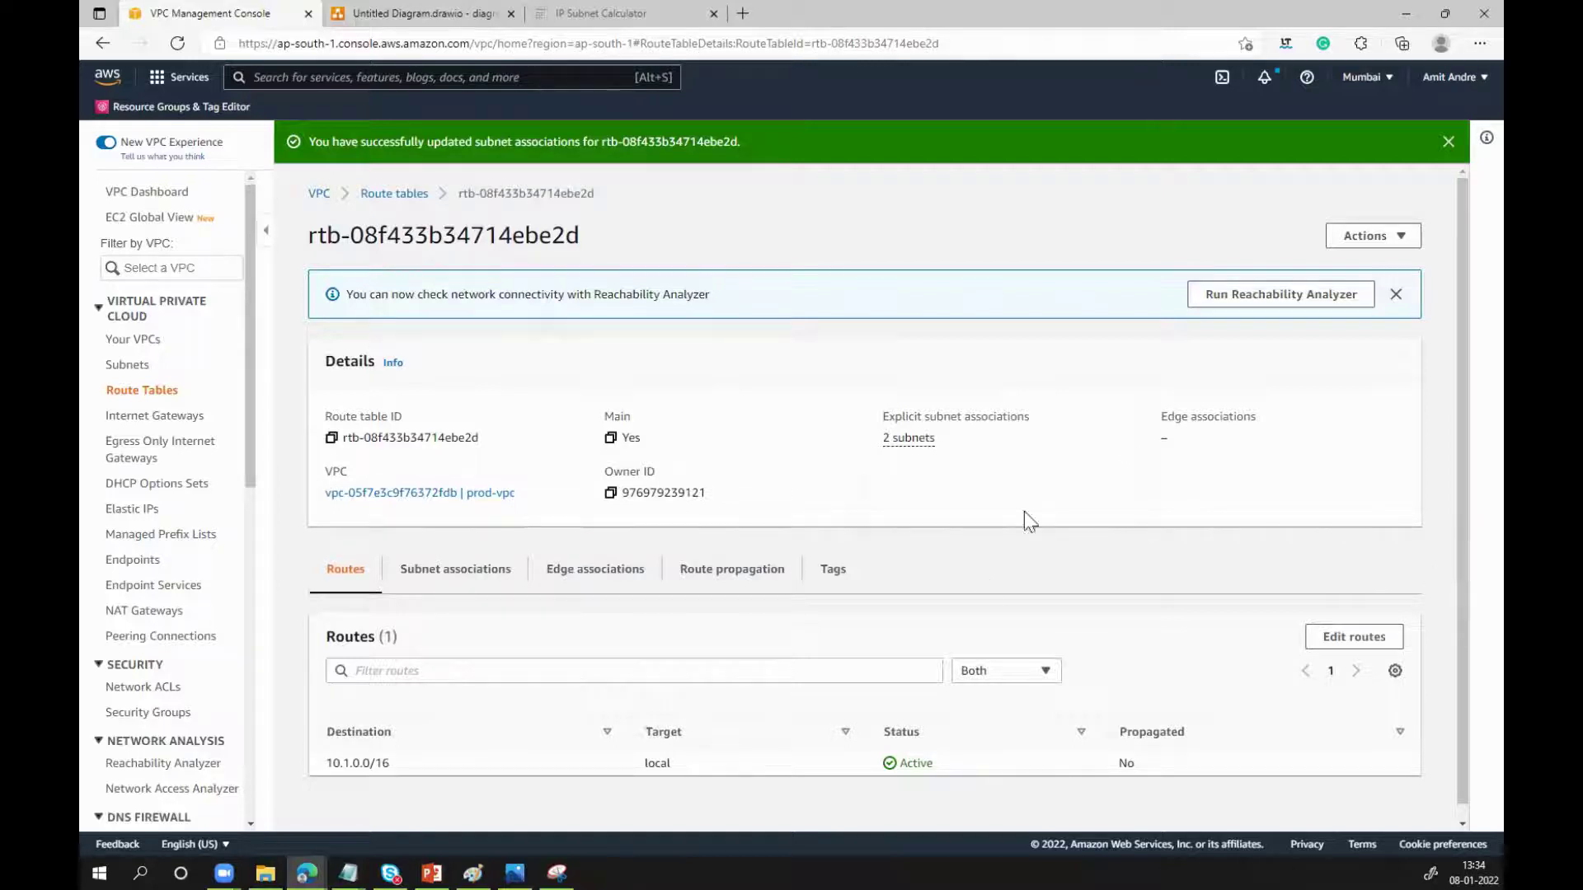
Create a new route table named prod-public in prod-vpc
click(403, 195)
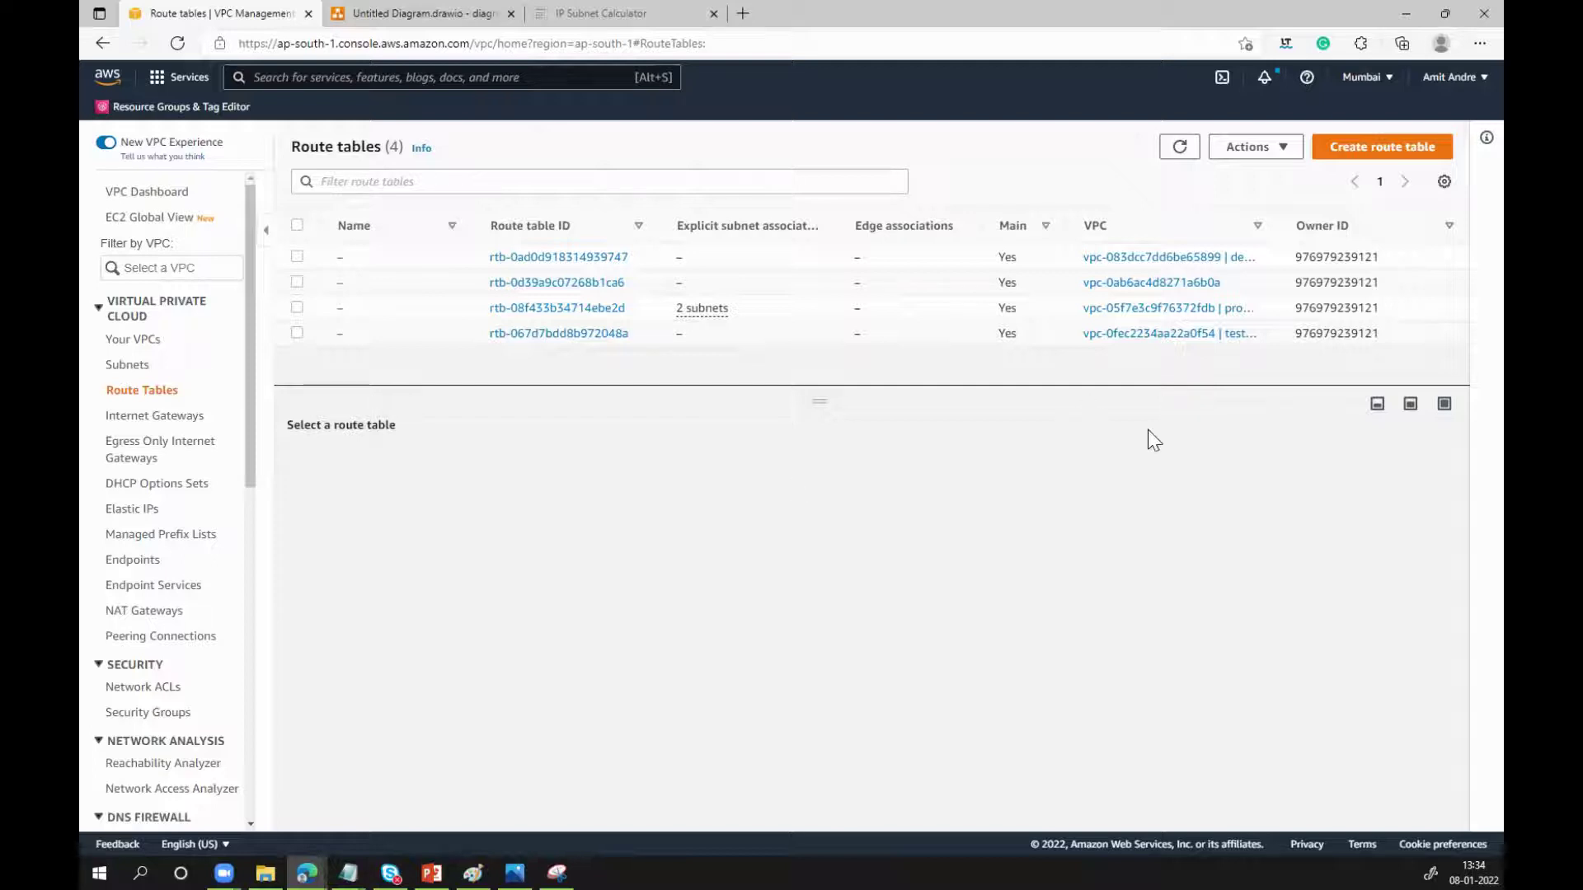
click(1372, 157)
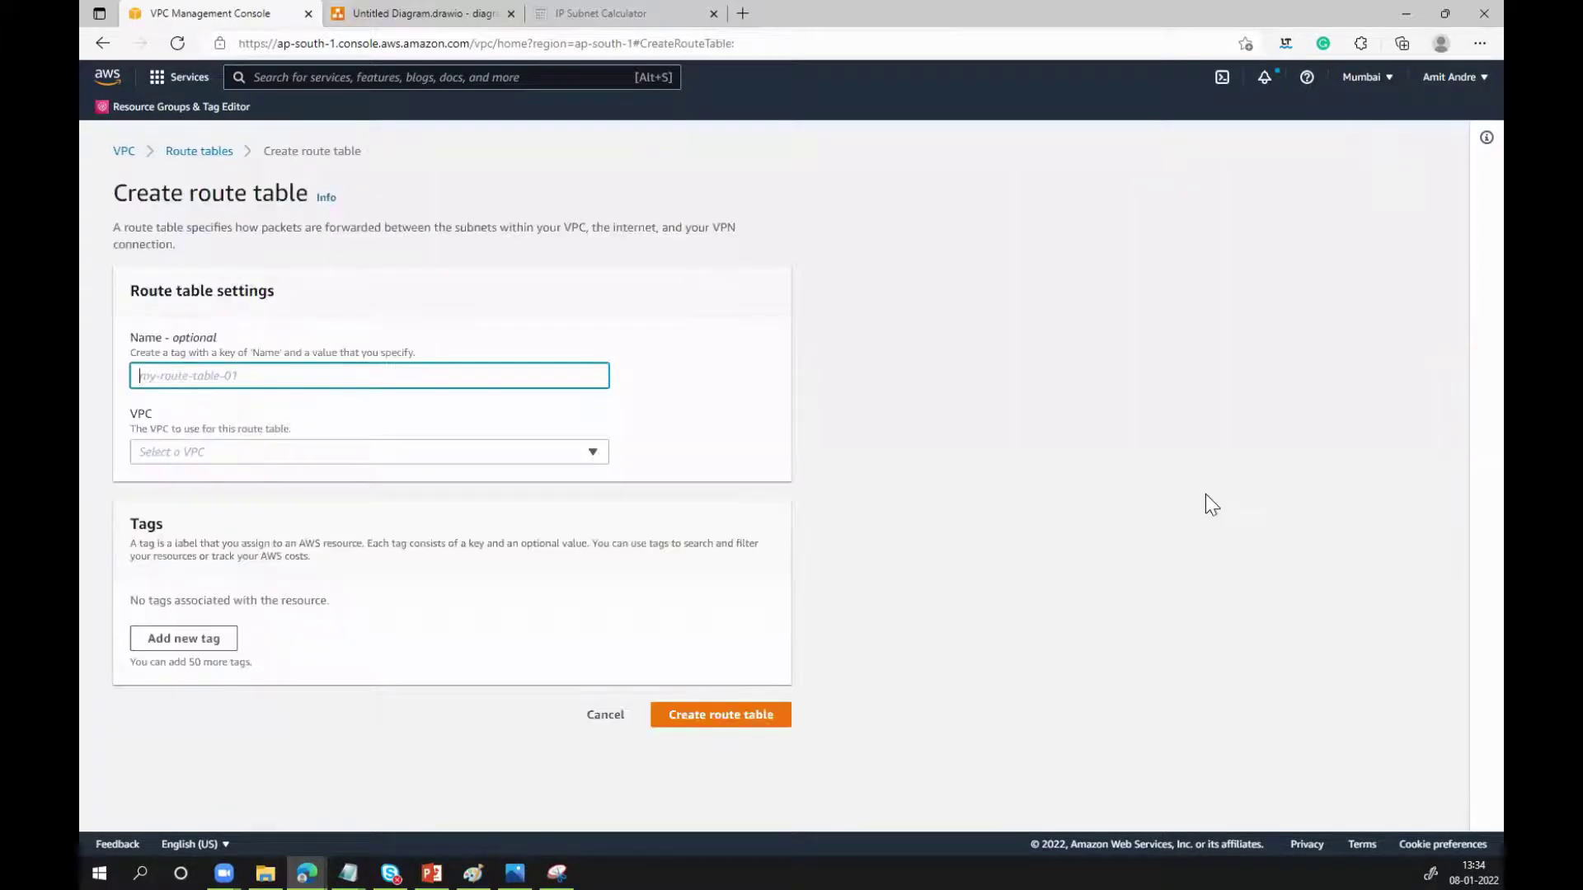
click(474, 372)
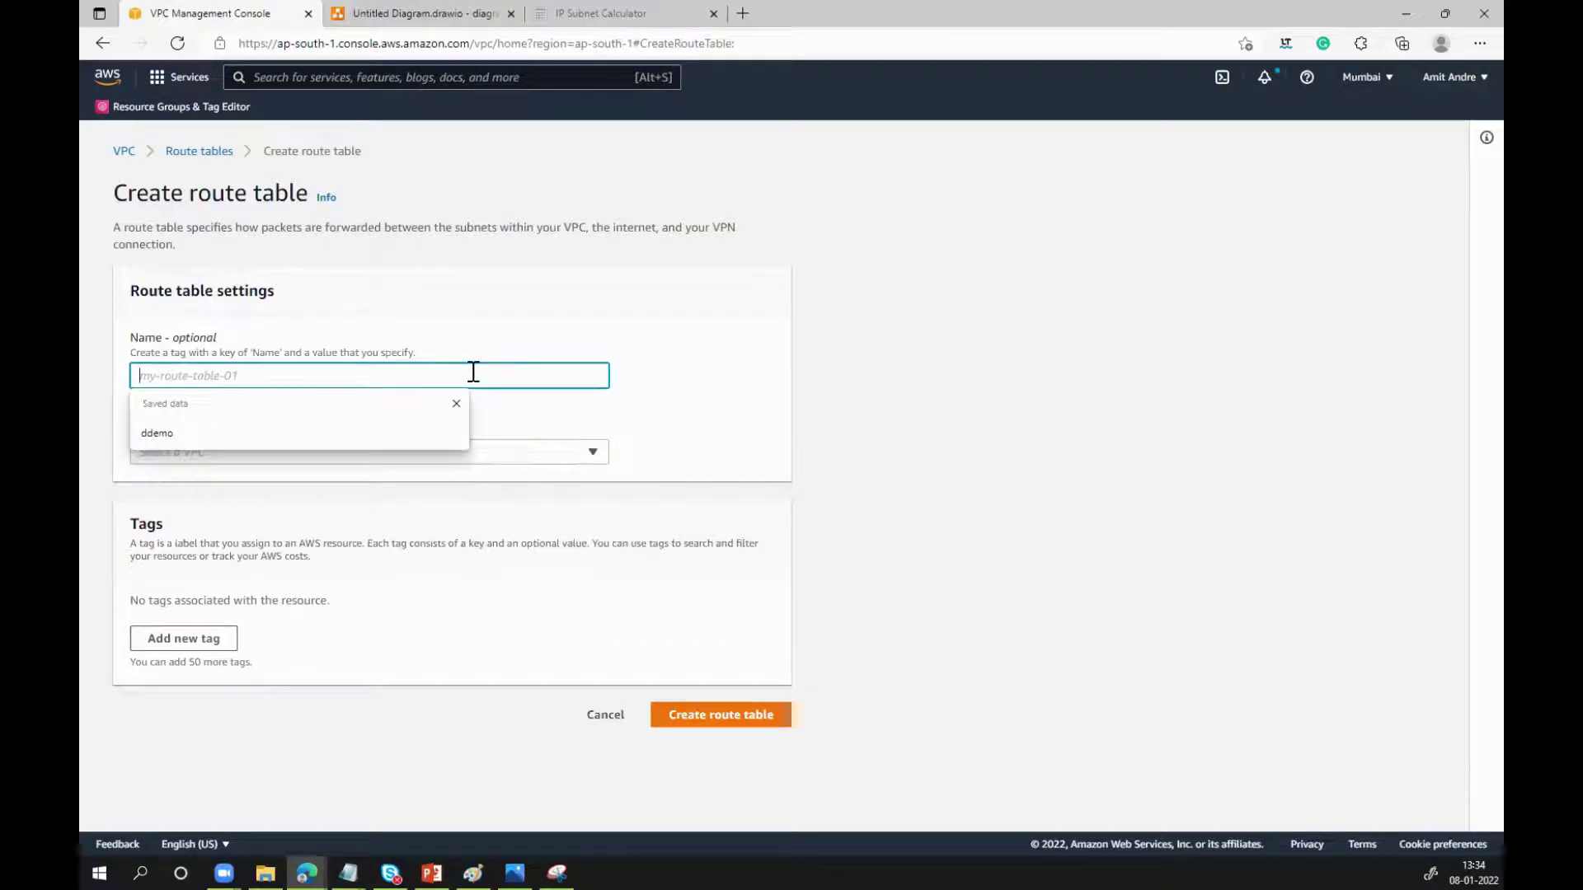
text(pro)
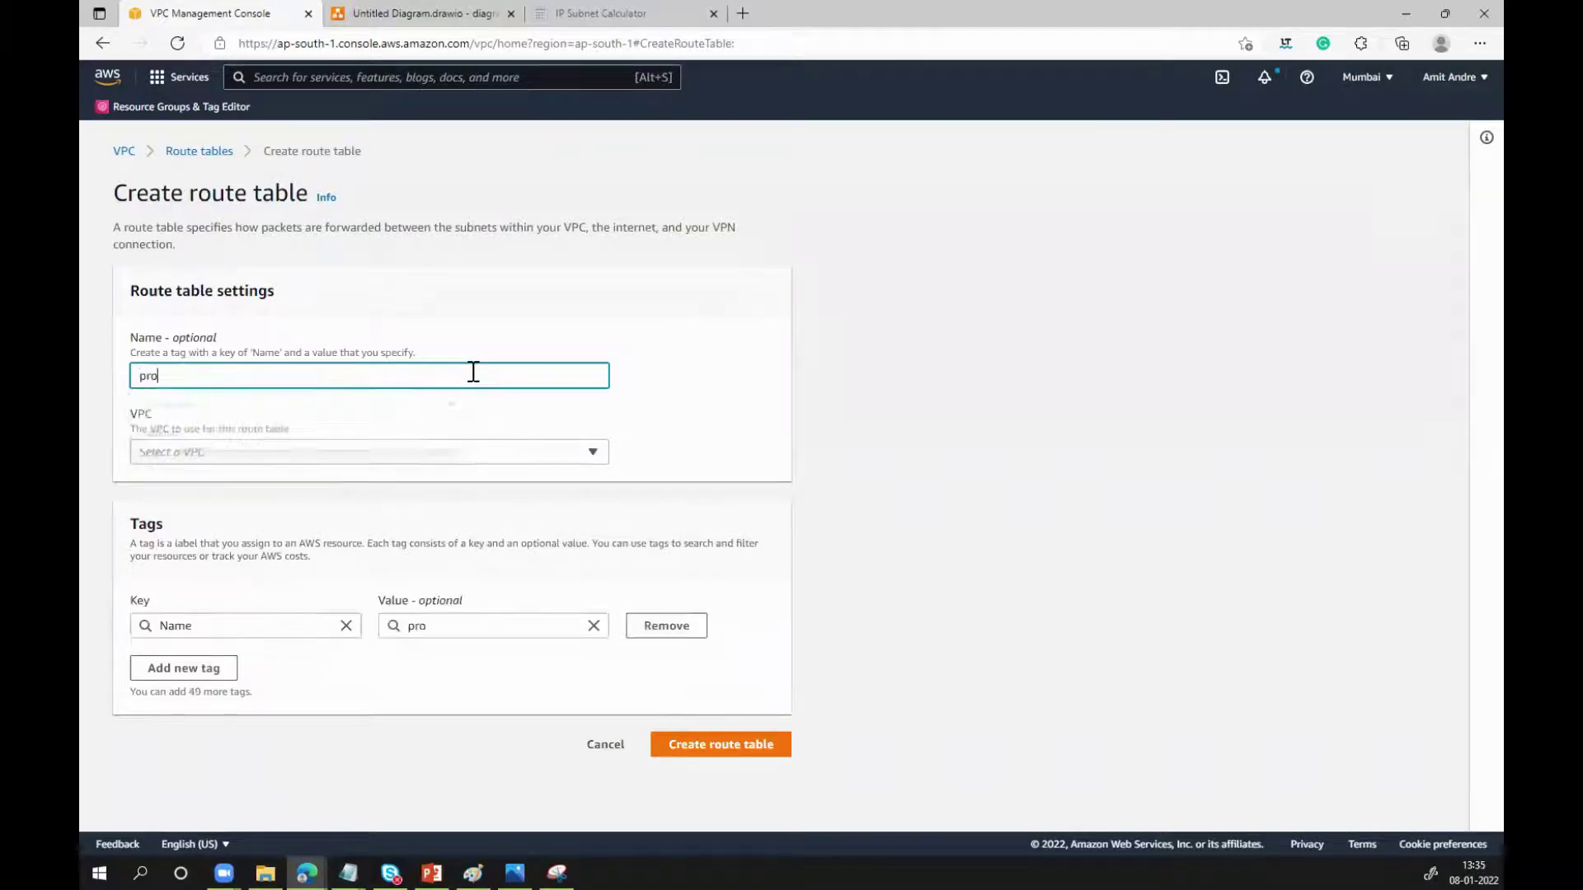
text(d-public)
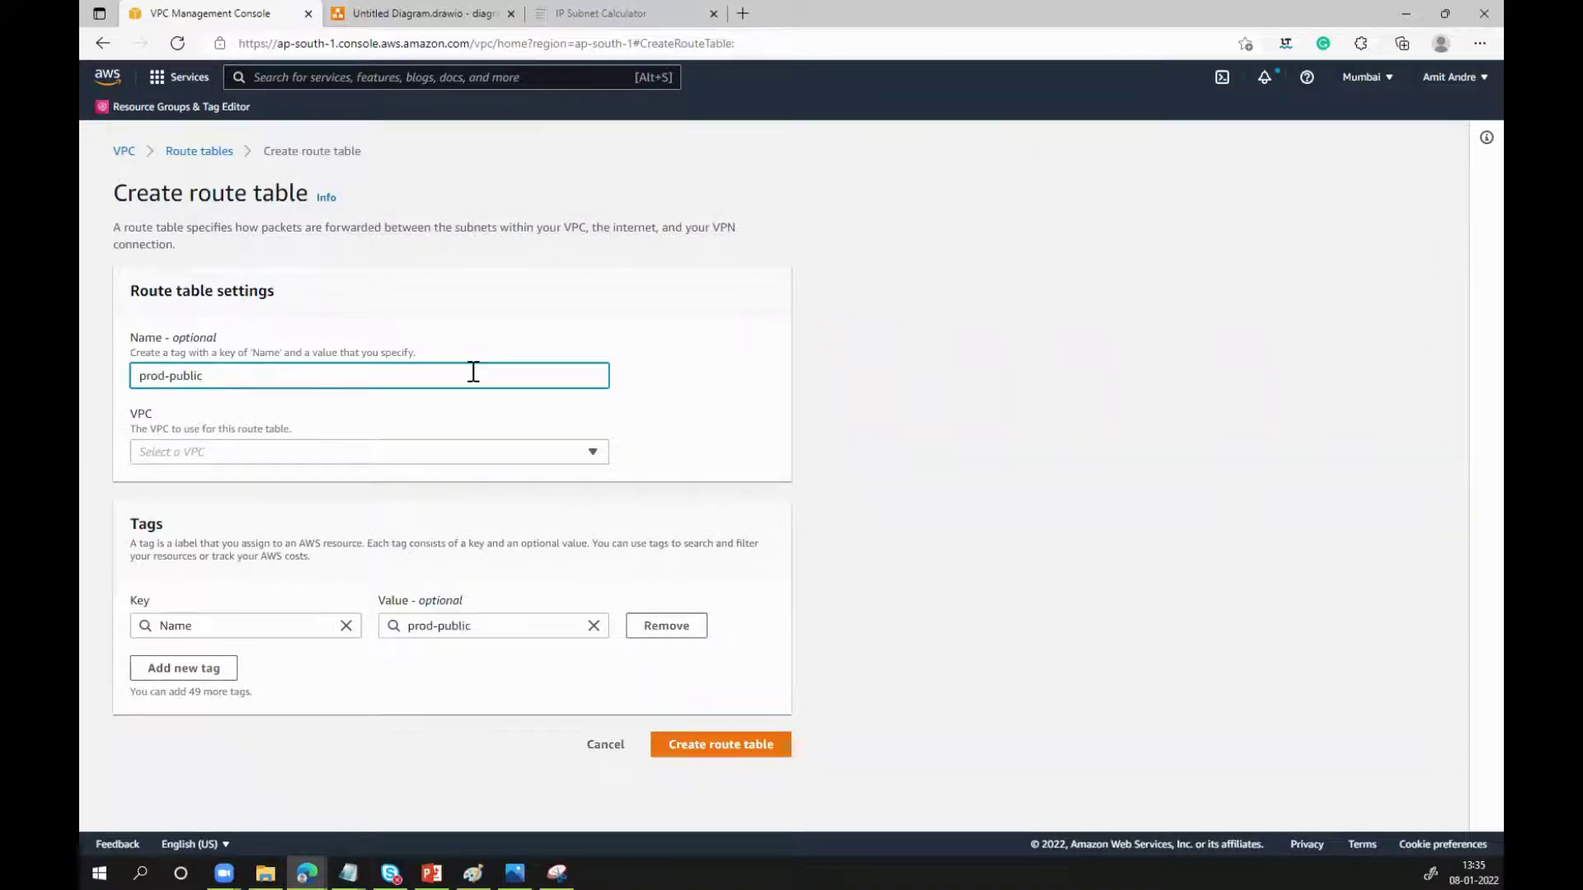
click(532, 459)
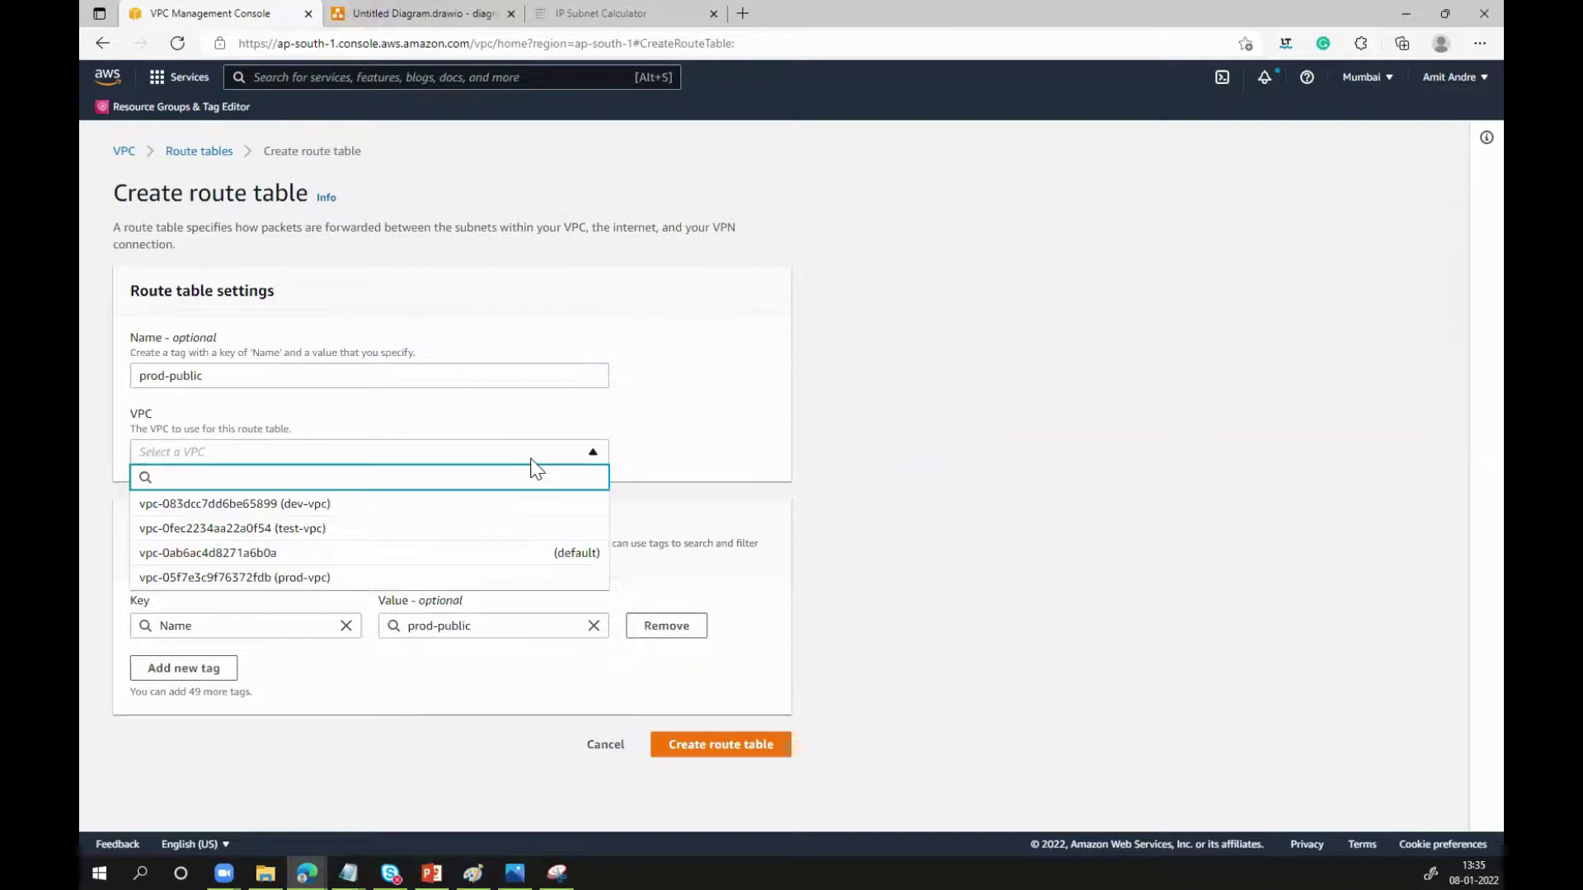
click(355, 579)
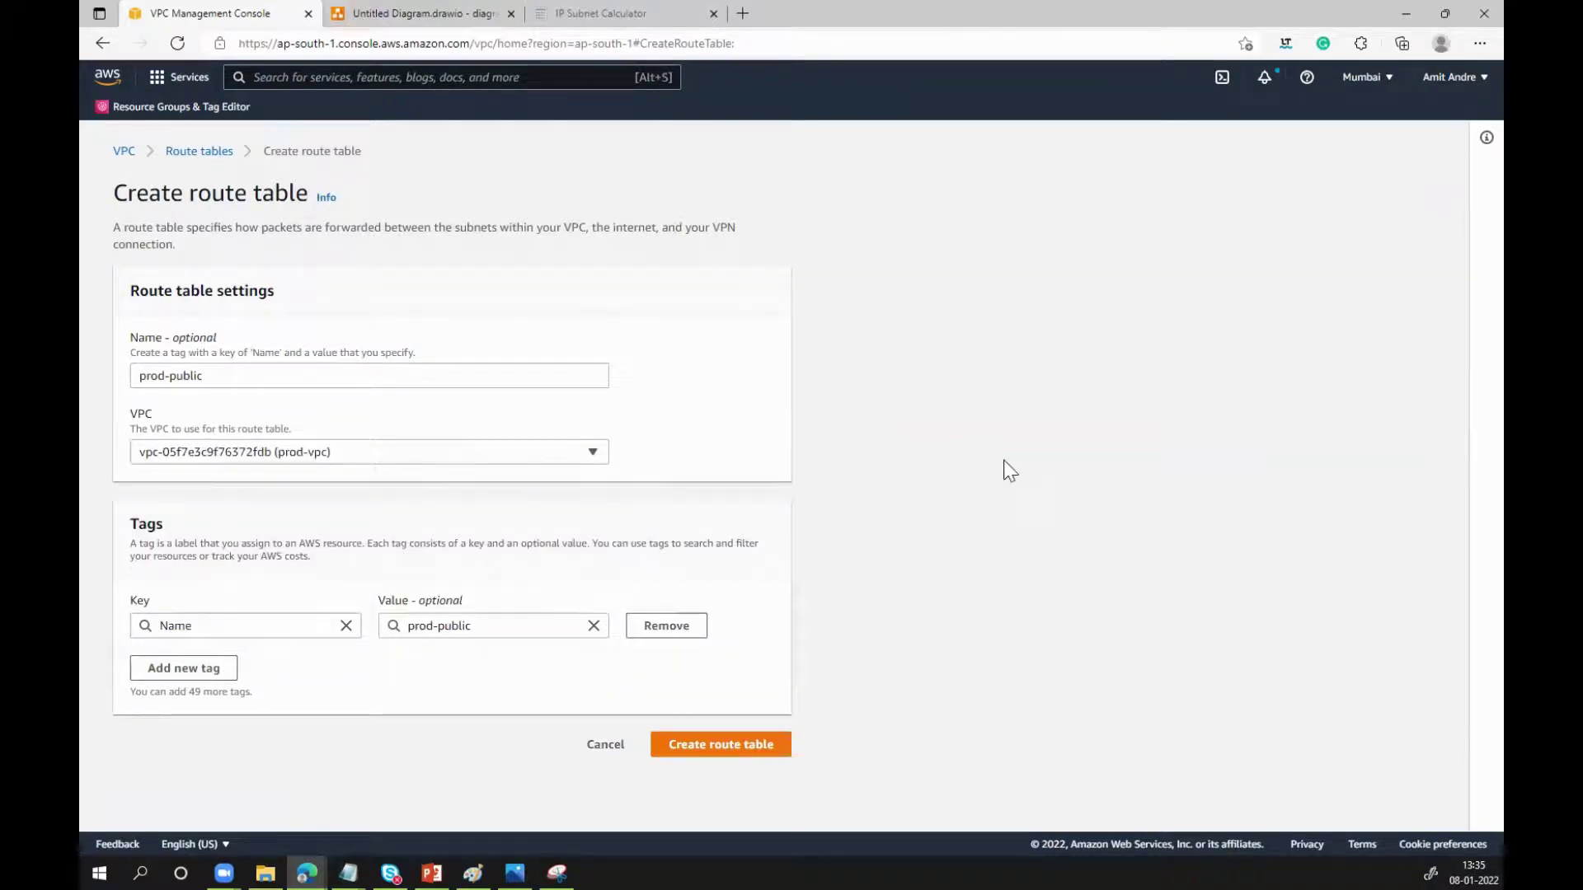
click(746, 745)
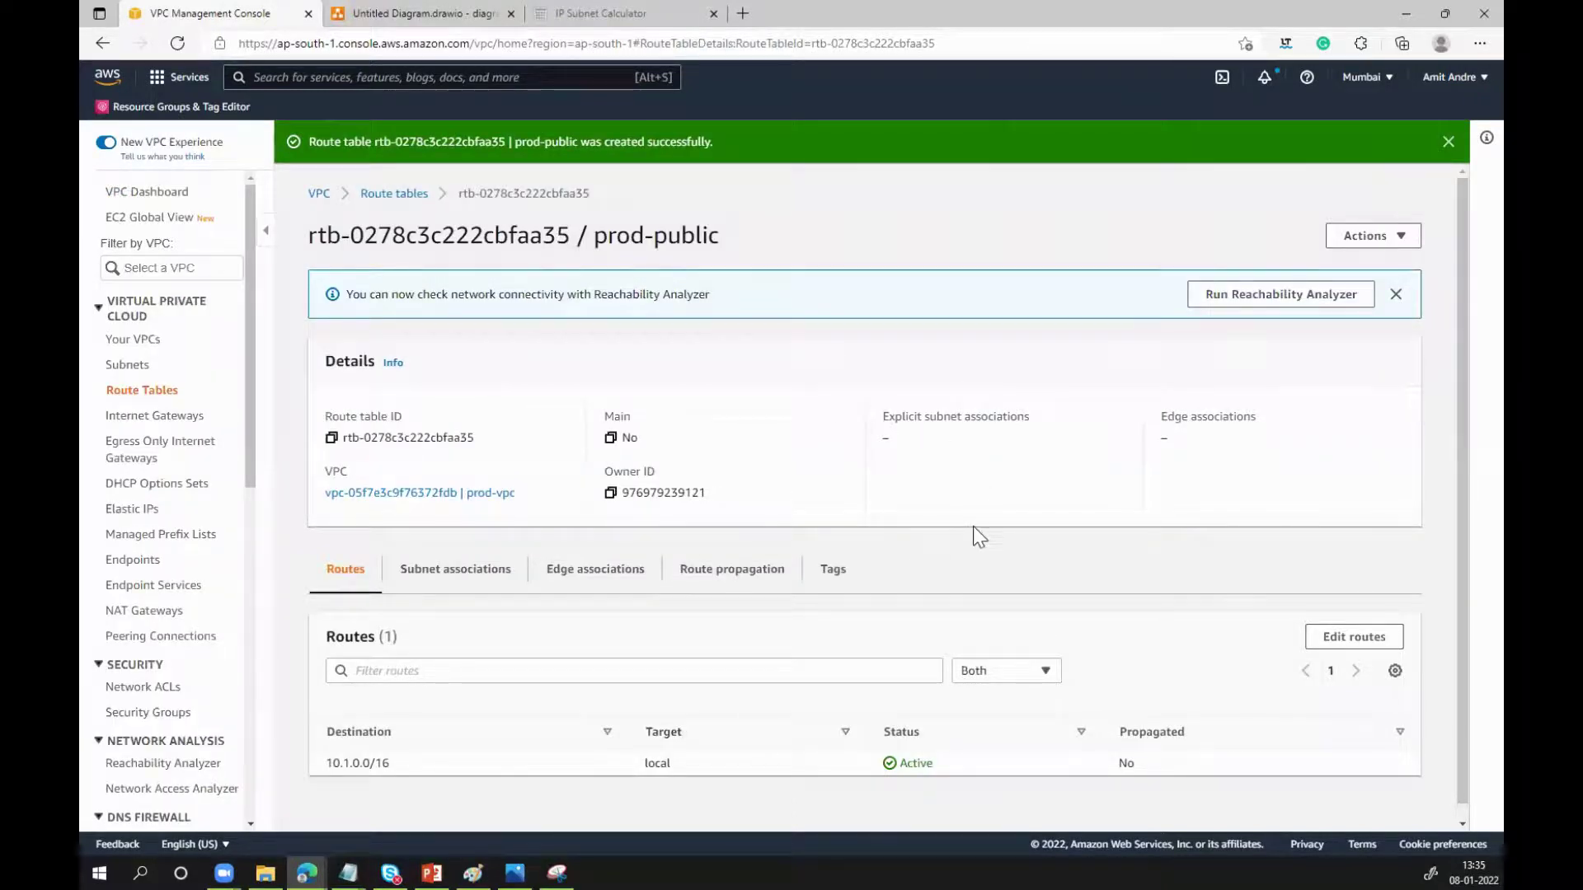
Associate only prod-public-subnet with the prod-public route table and save the association
click(491, 584)
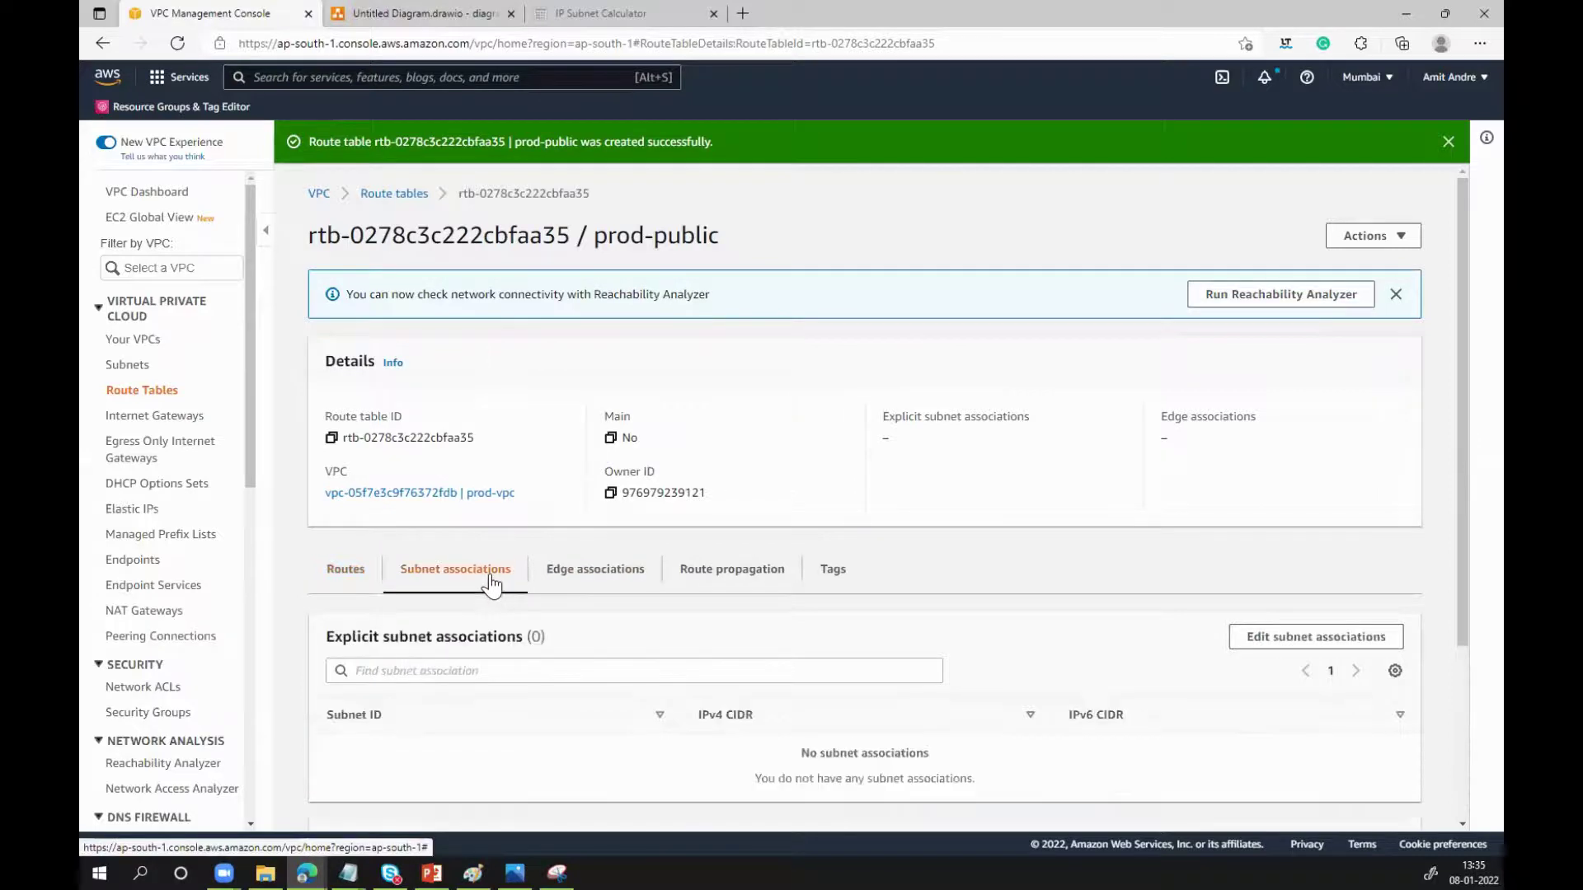
click(1305, 648)
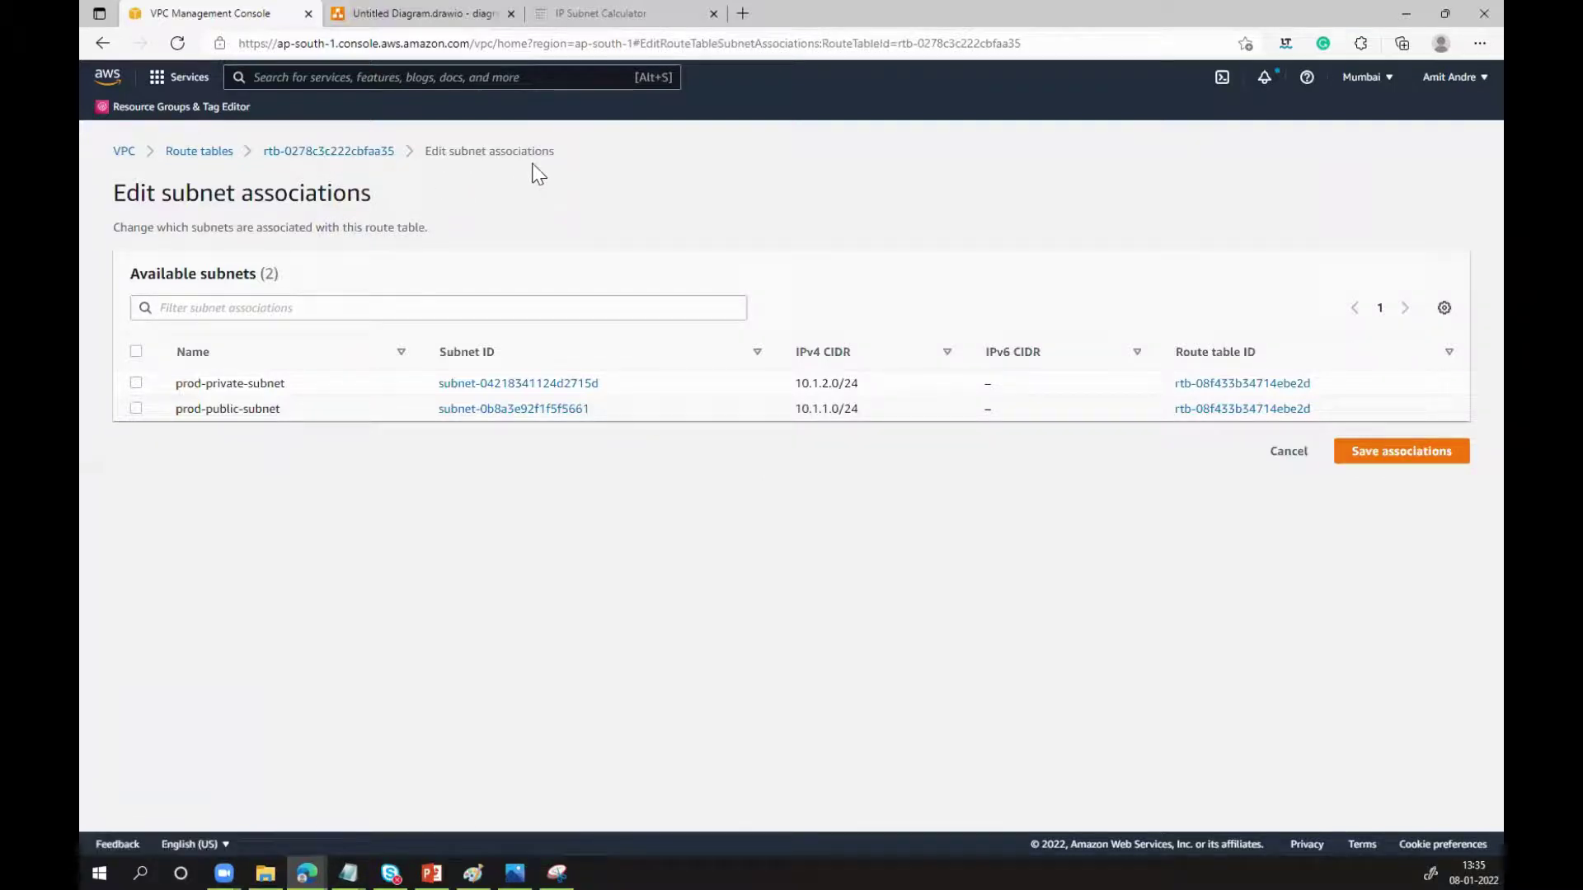
click(137, 410)
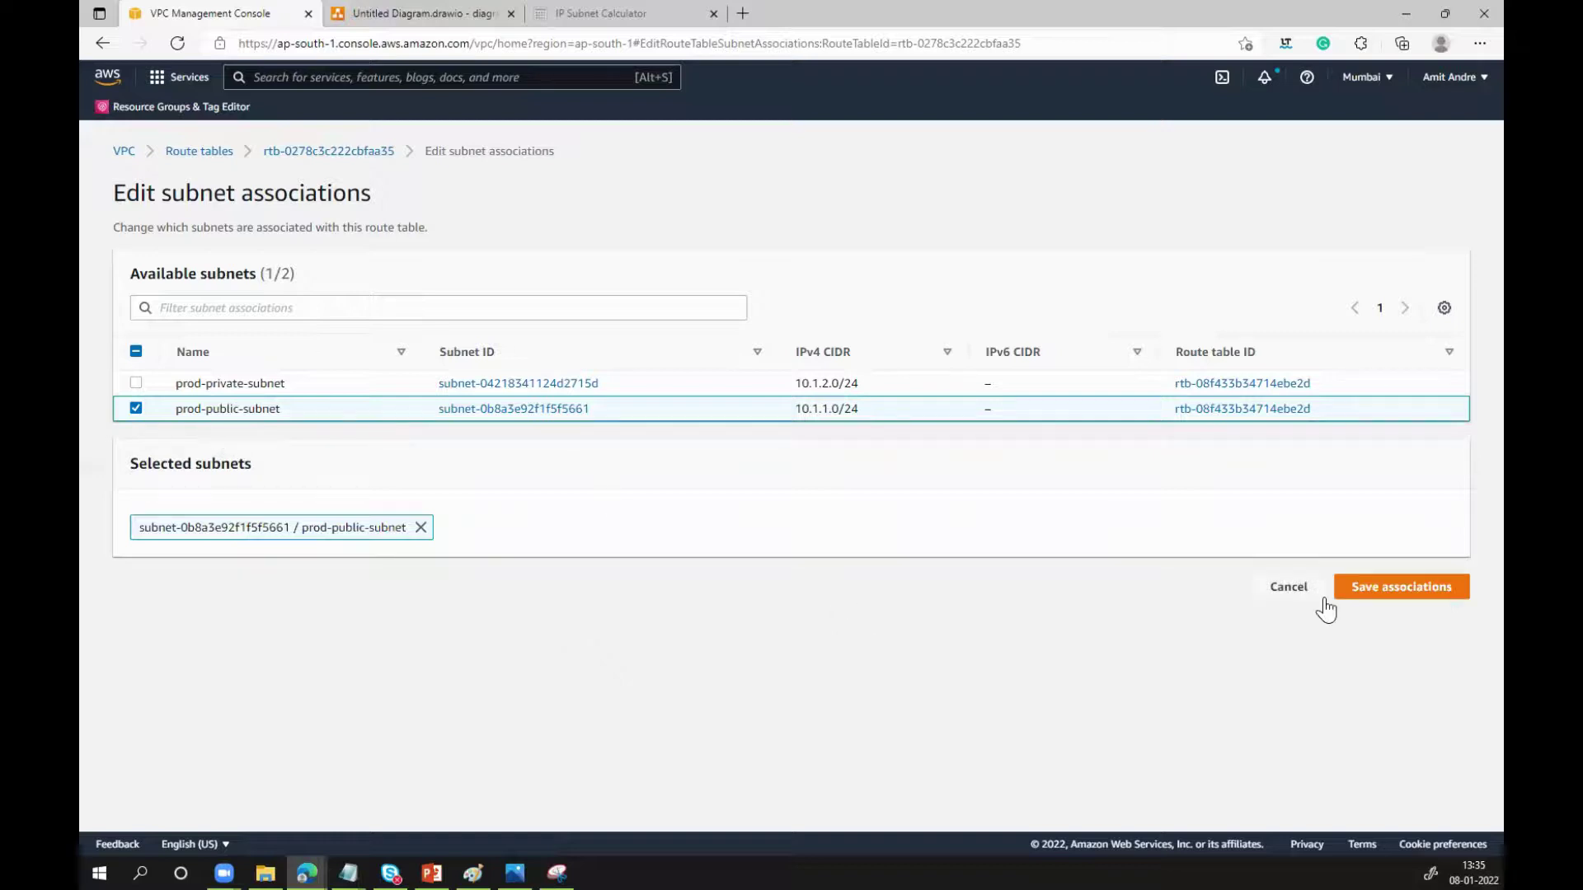
click(1369, 588)
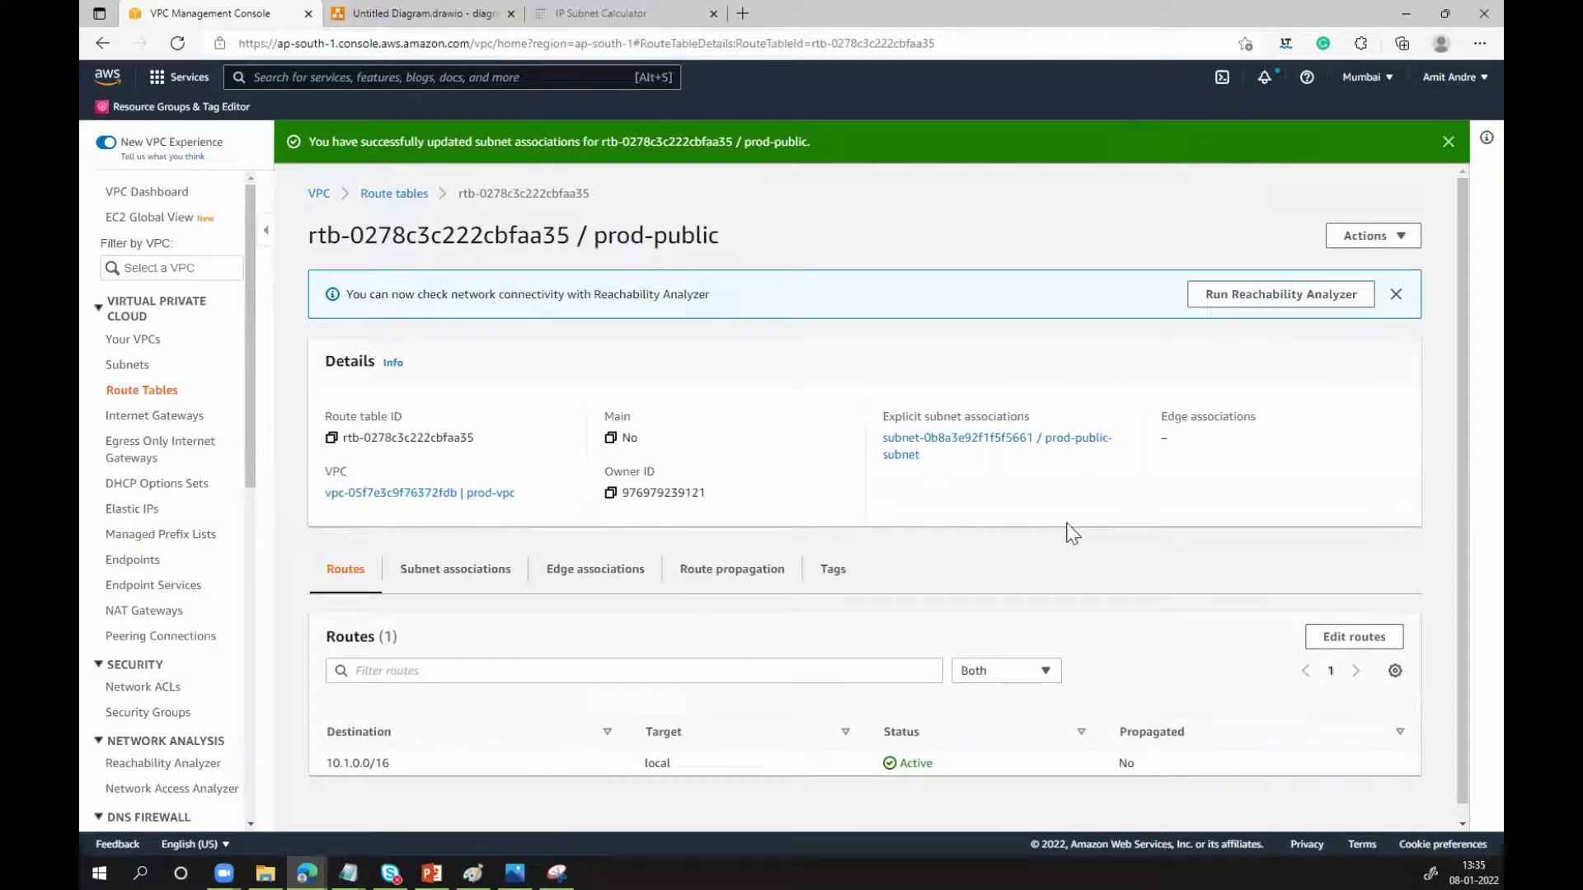
Add a 0.0.0.0/0 route targeting the prod-public internet gateway to the prod-public route table and save it
click(1338, 638)
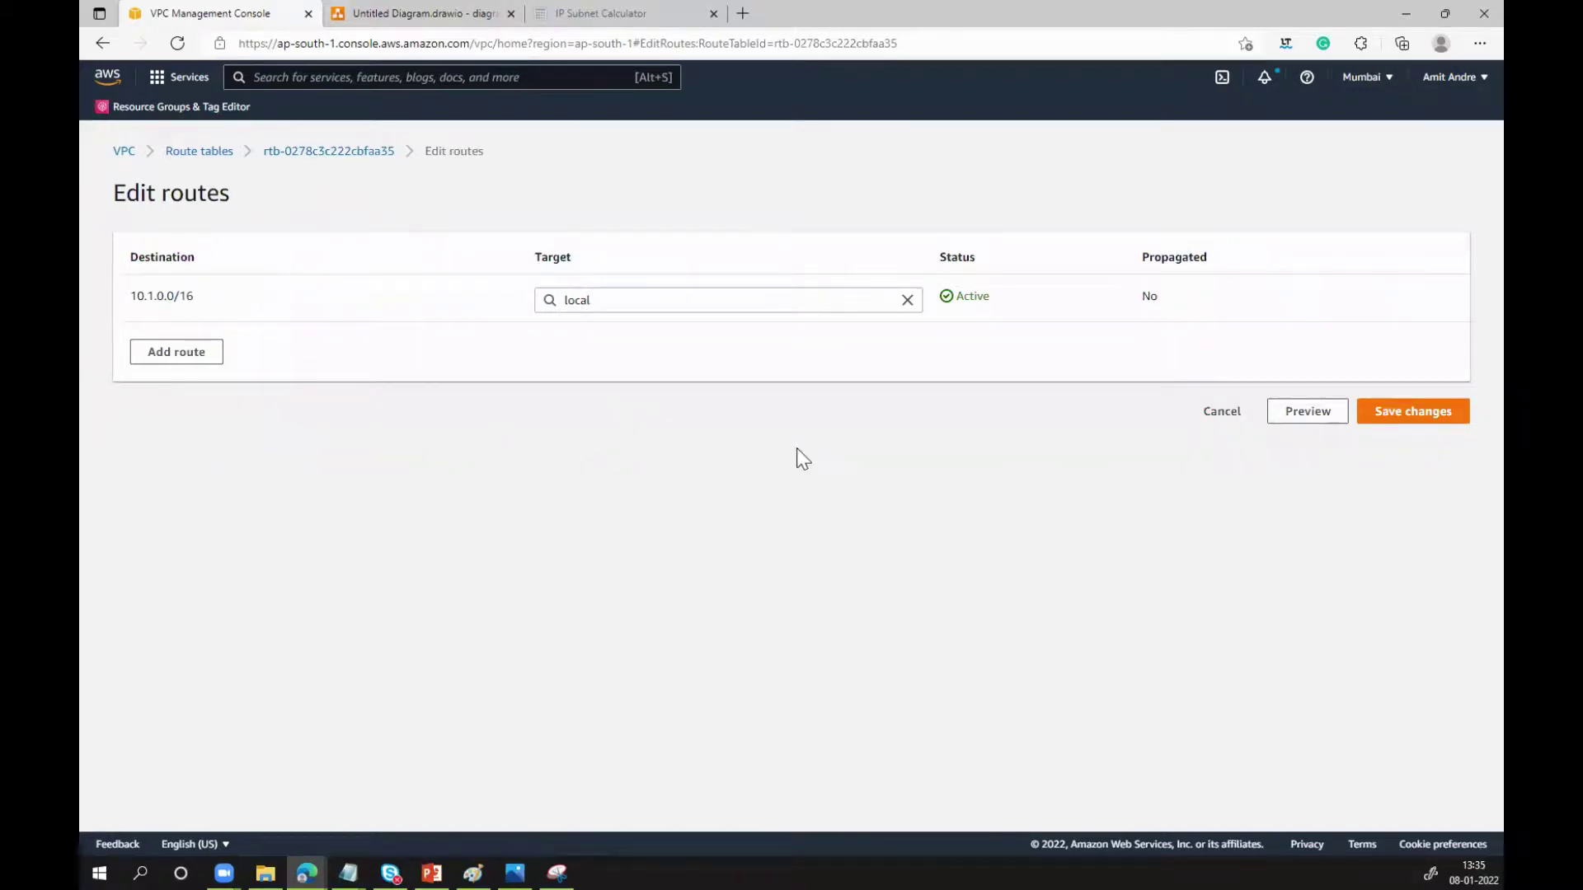
click(182, 354)
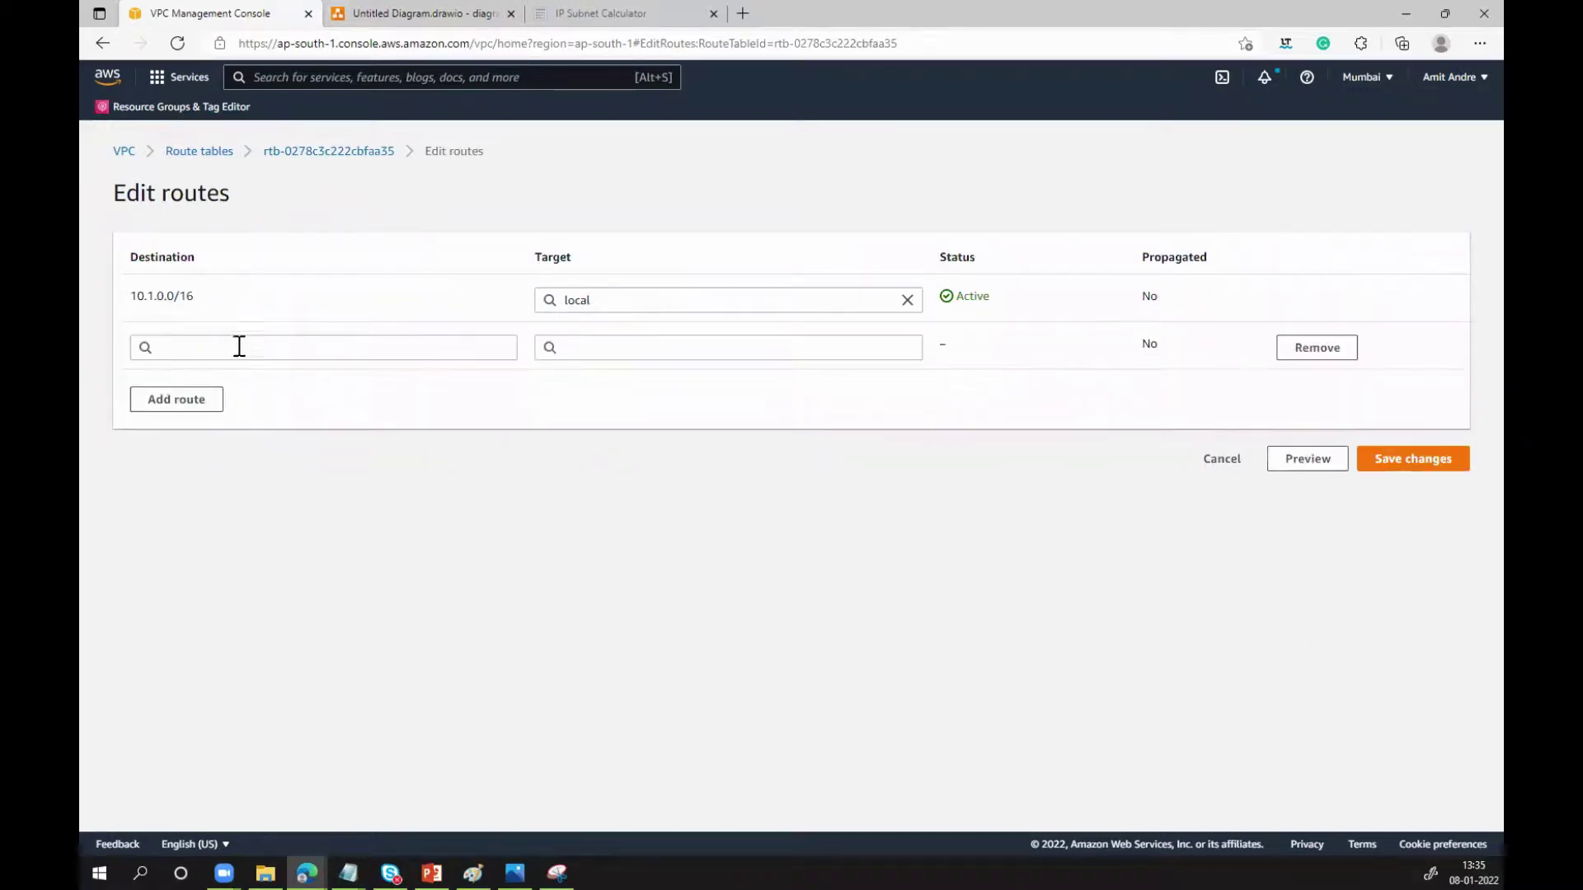
click(239, 346)
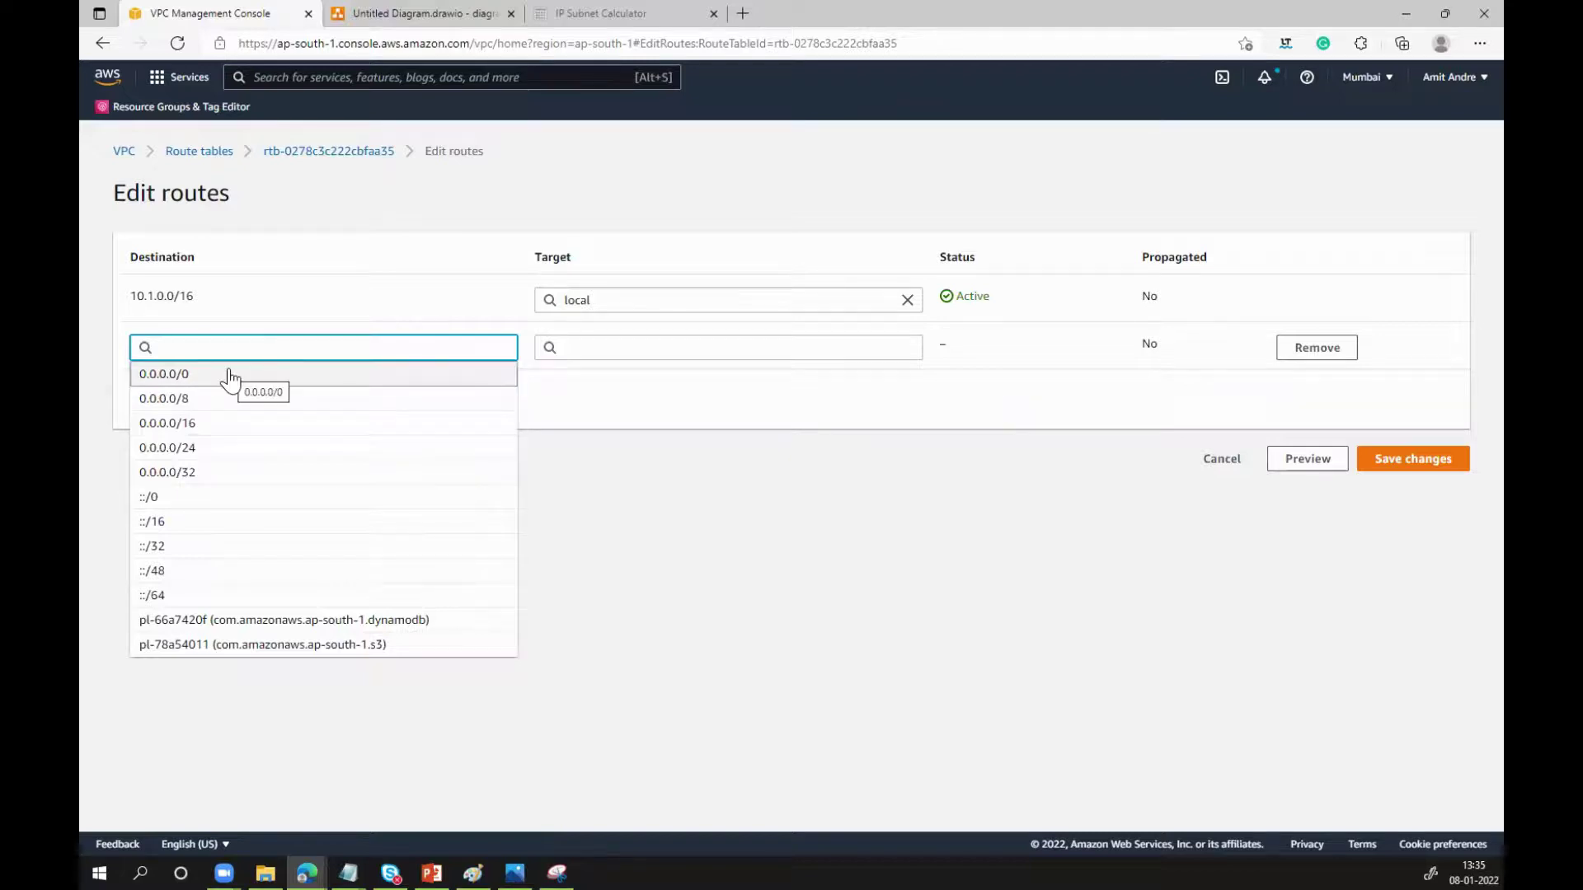
click(230, 375)
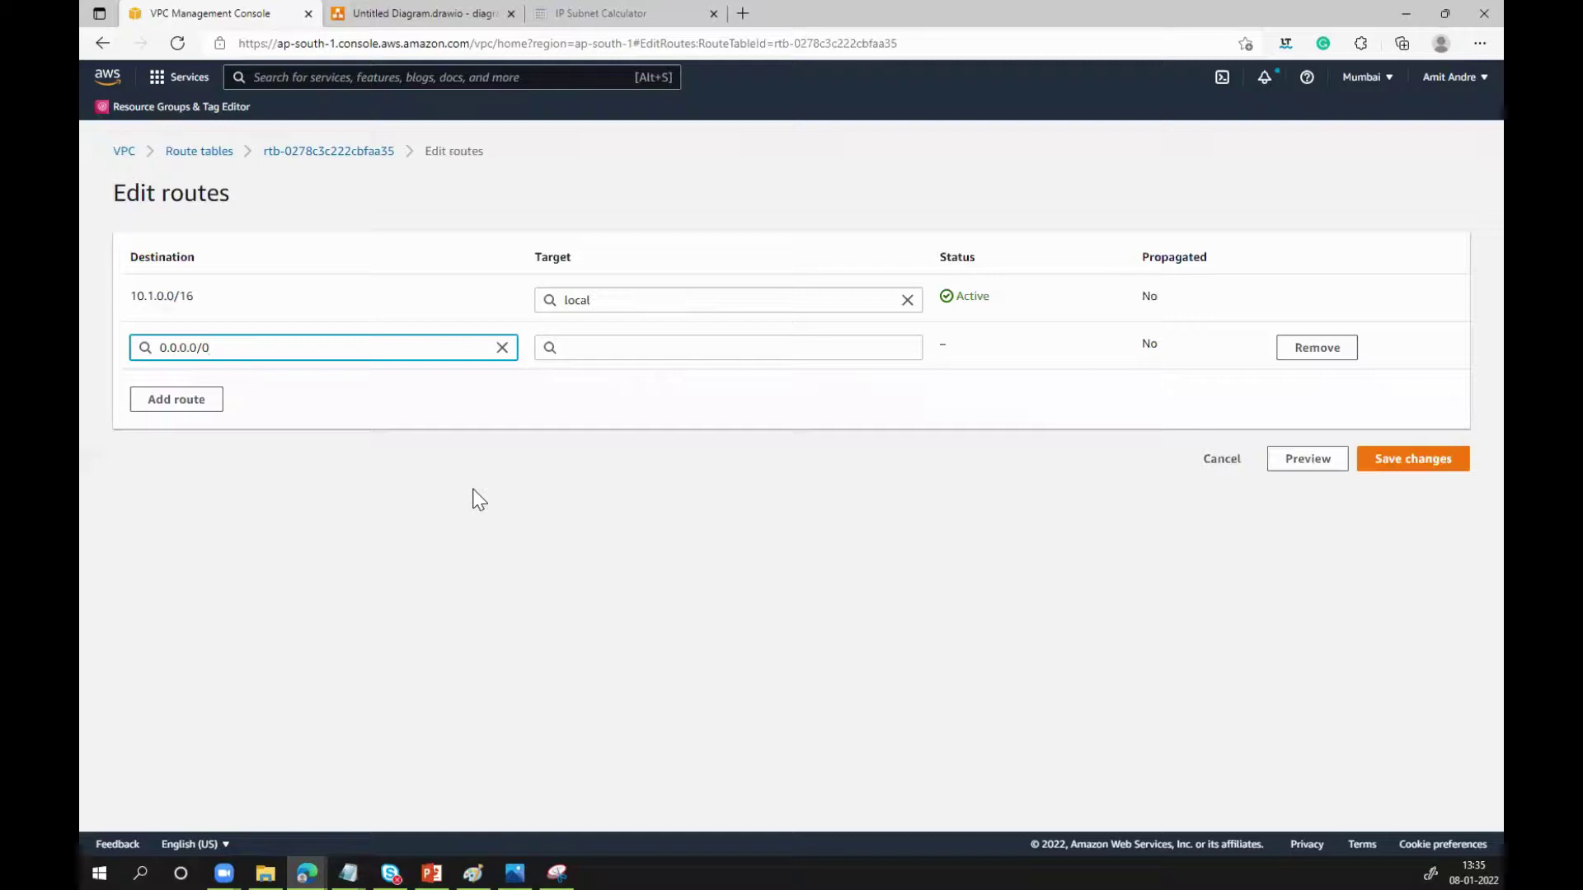
click(695, 344)
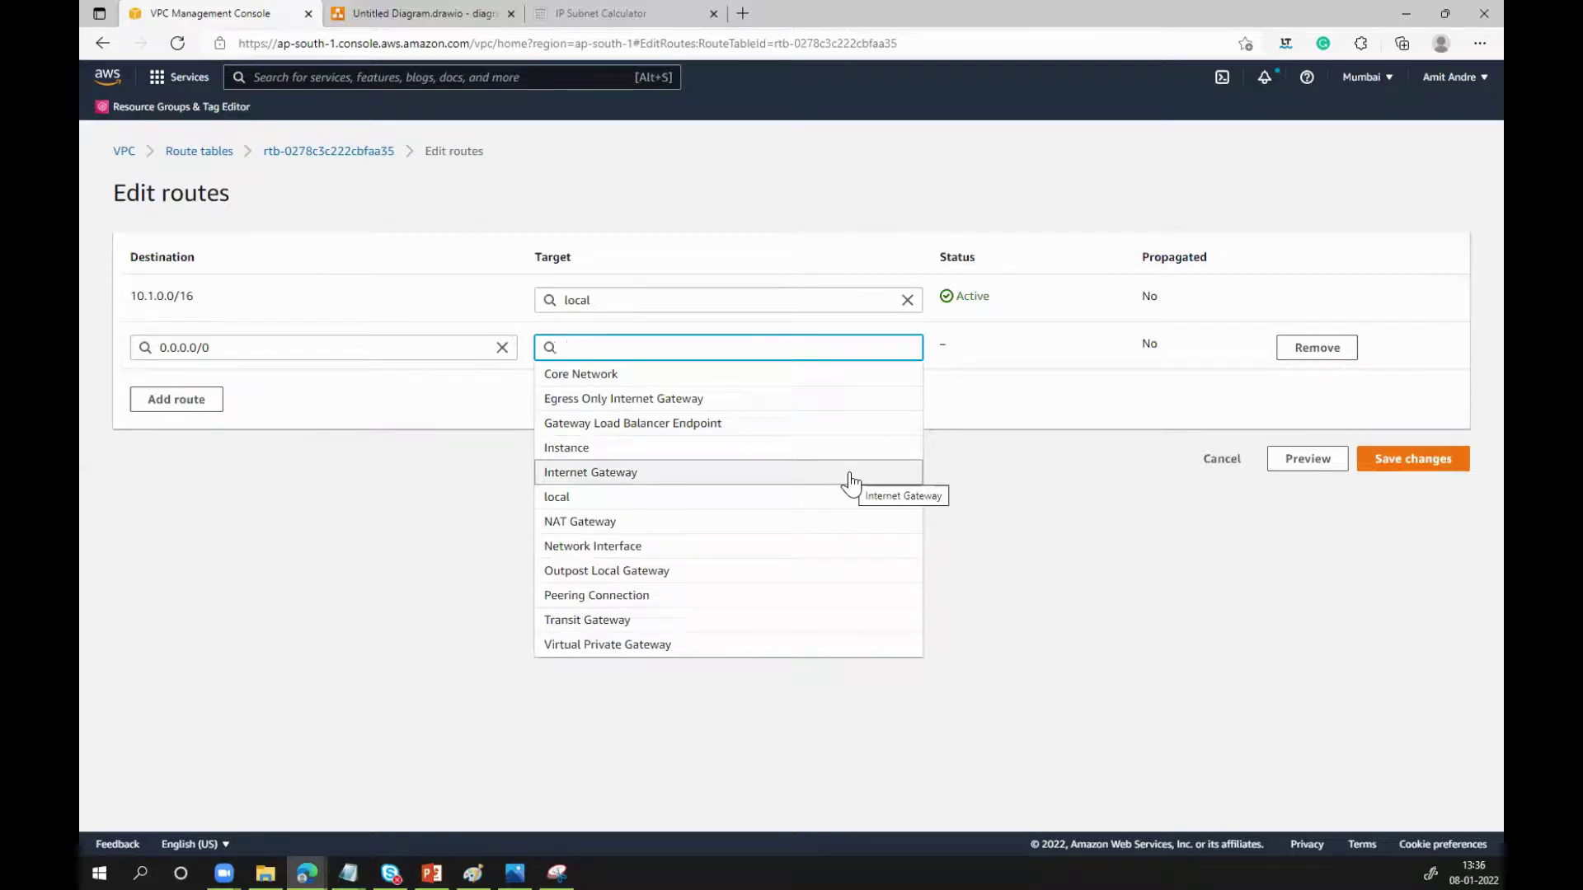
text(igw-)
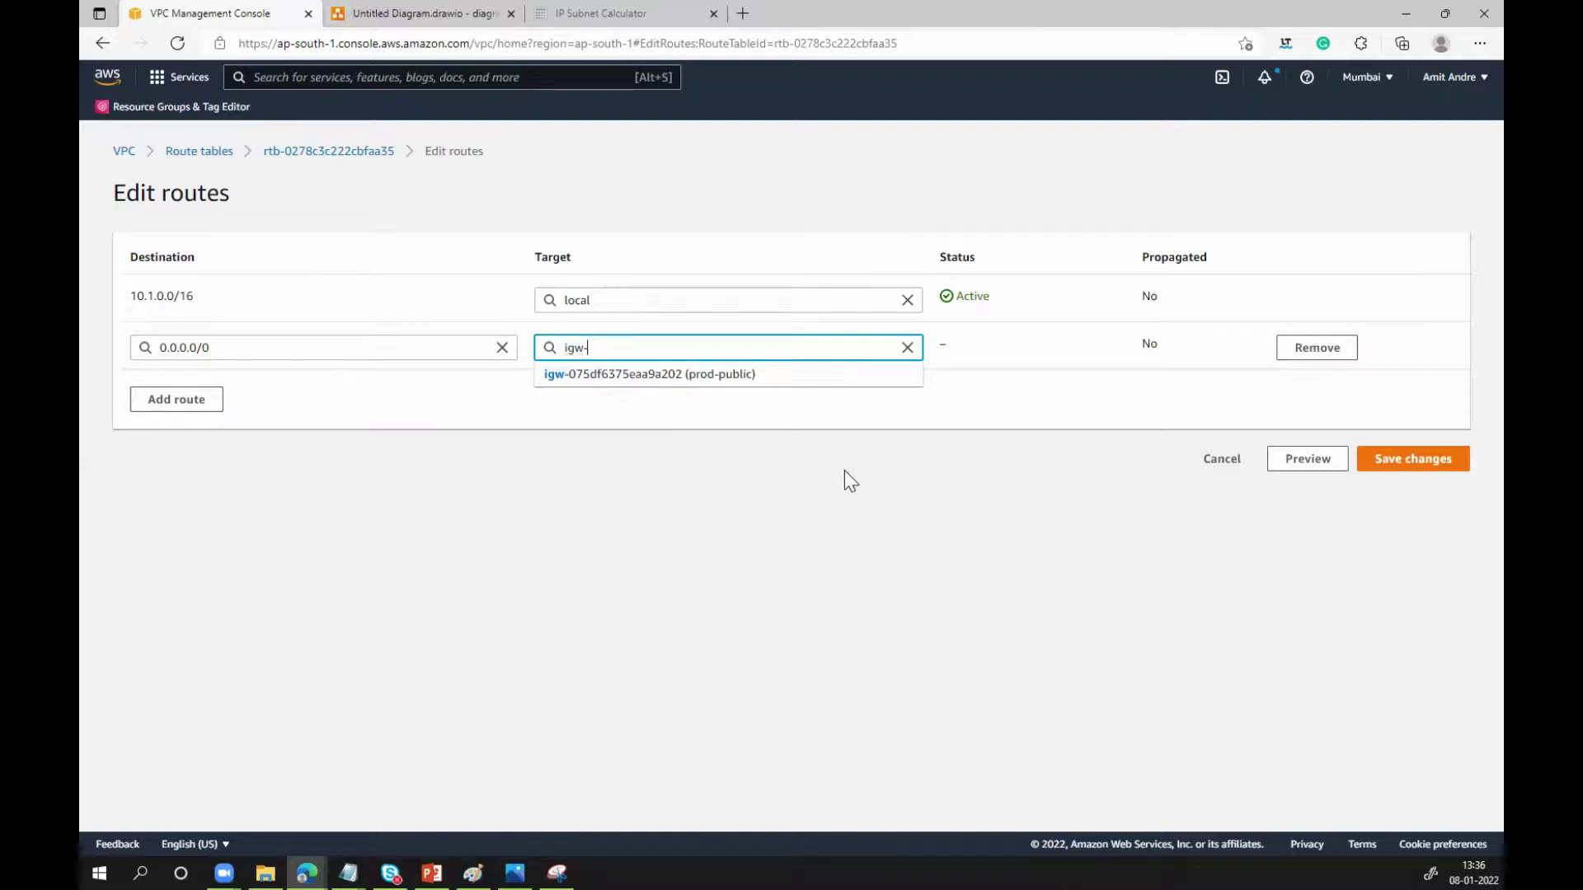
click(788, 381)
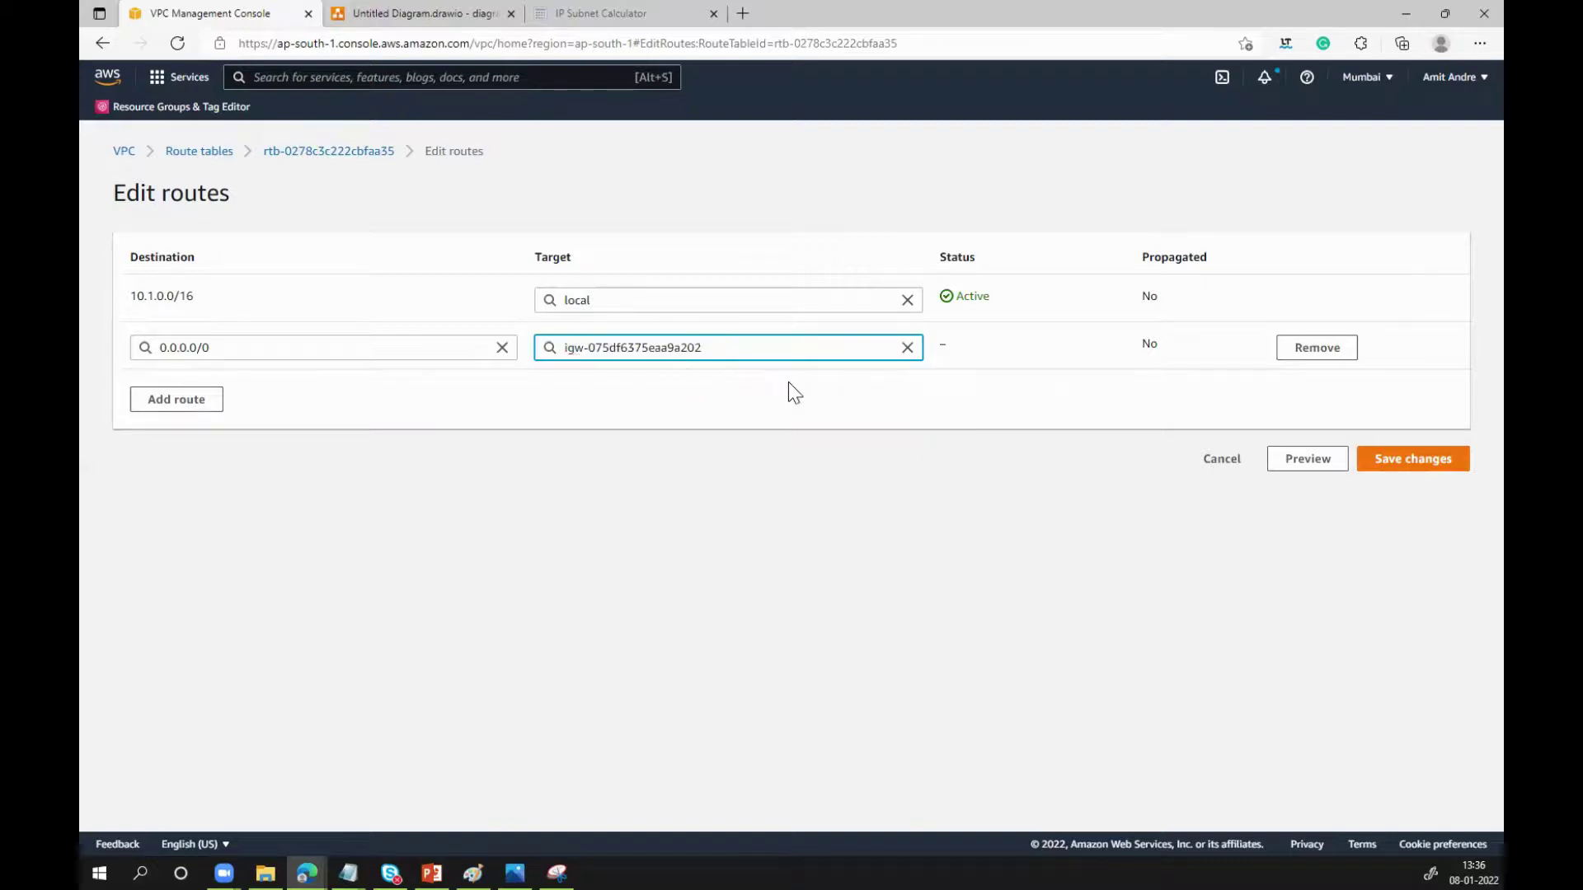
click(1432, 469)
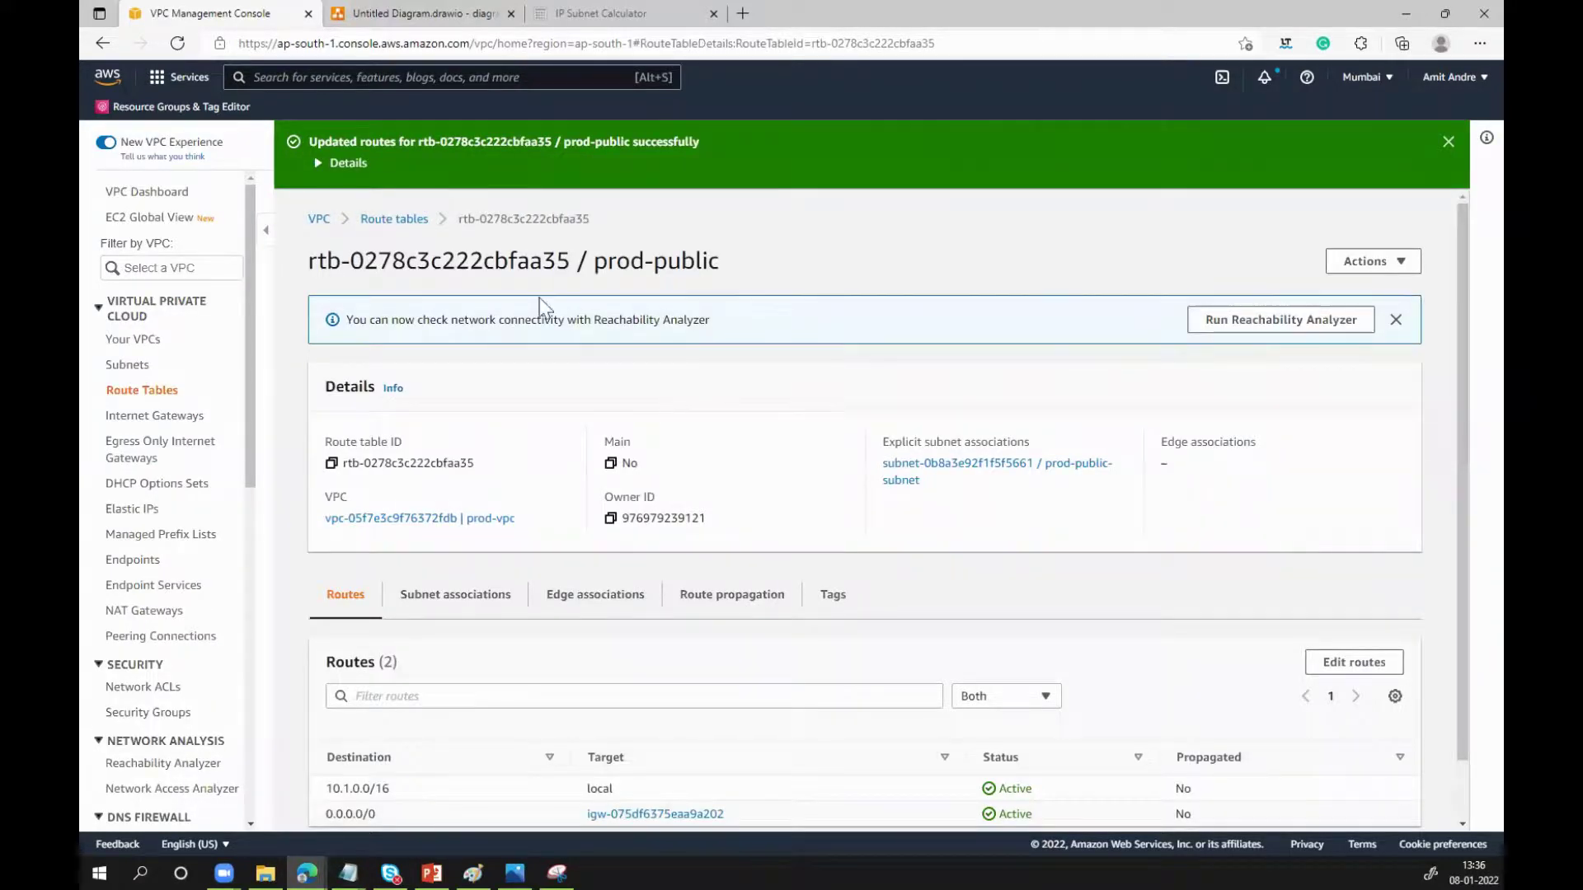
Review the route tables and subnets lists, and compare them with the public subnet's instances in the diagrams.net drawing
click(401, 221)
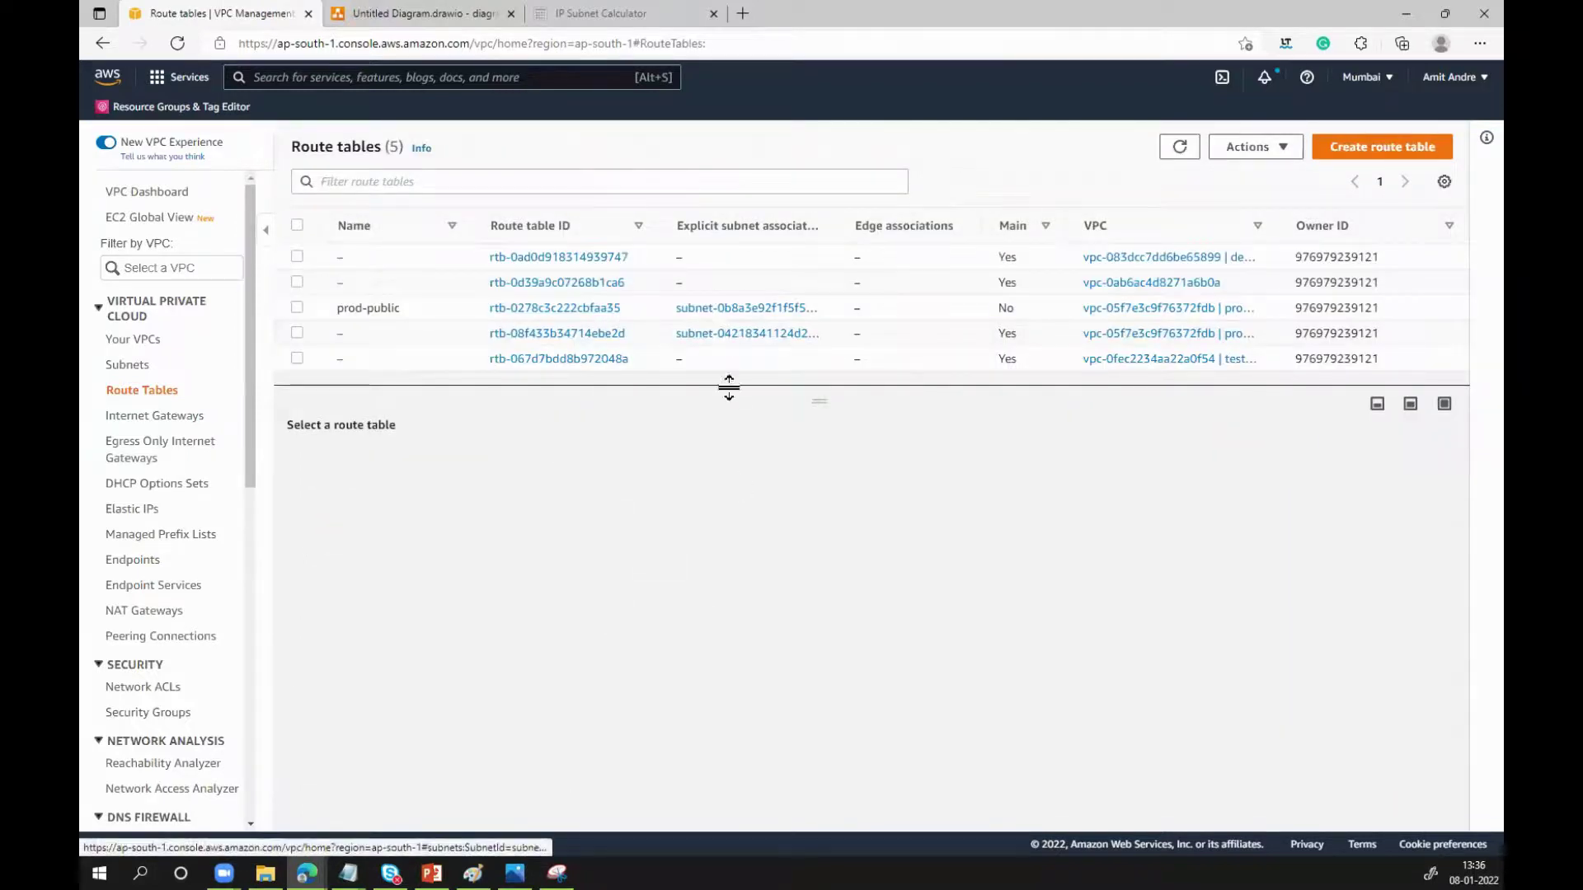
click(123, 364)
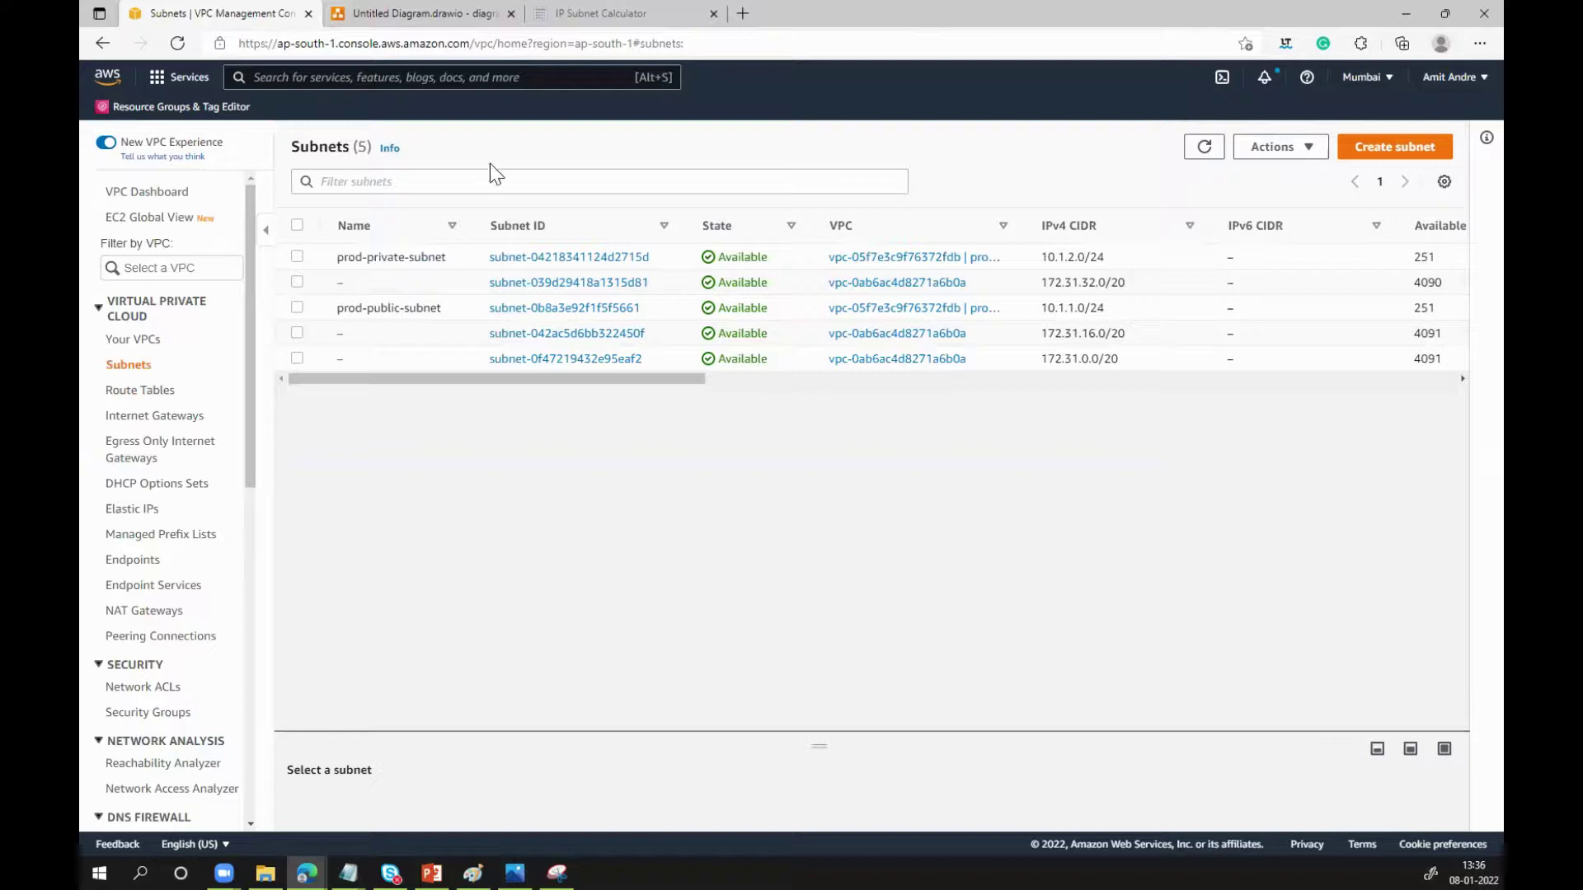
click(392, 11)
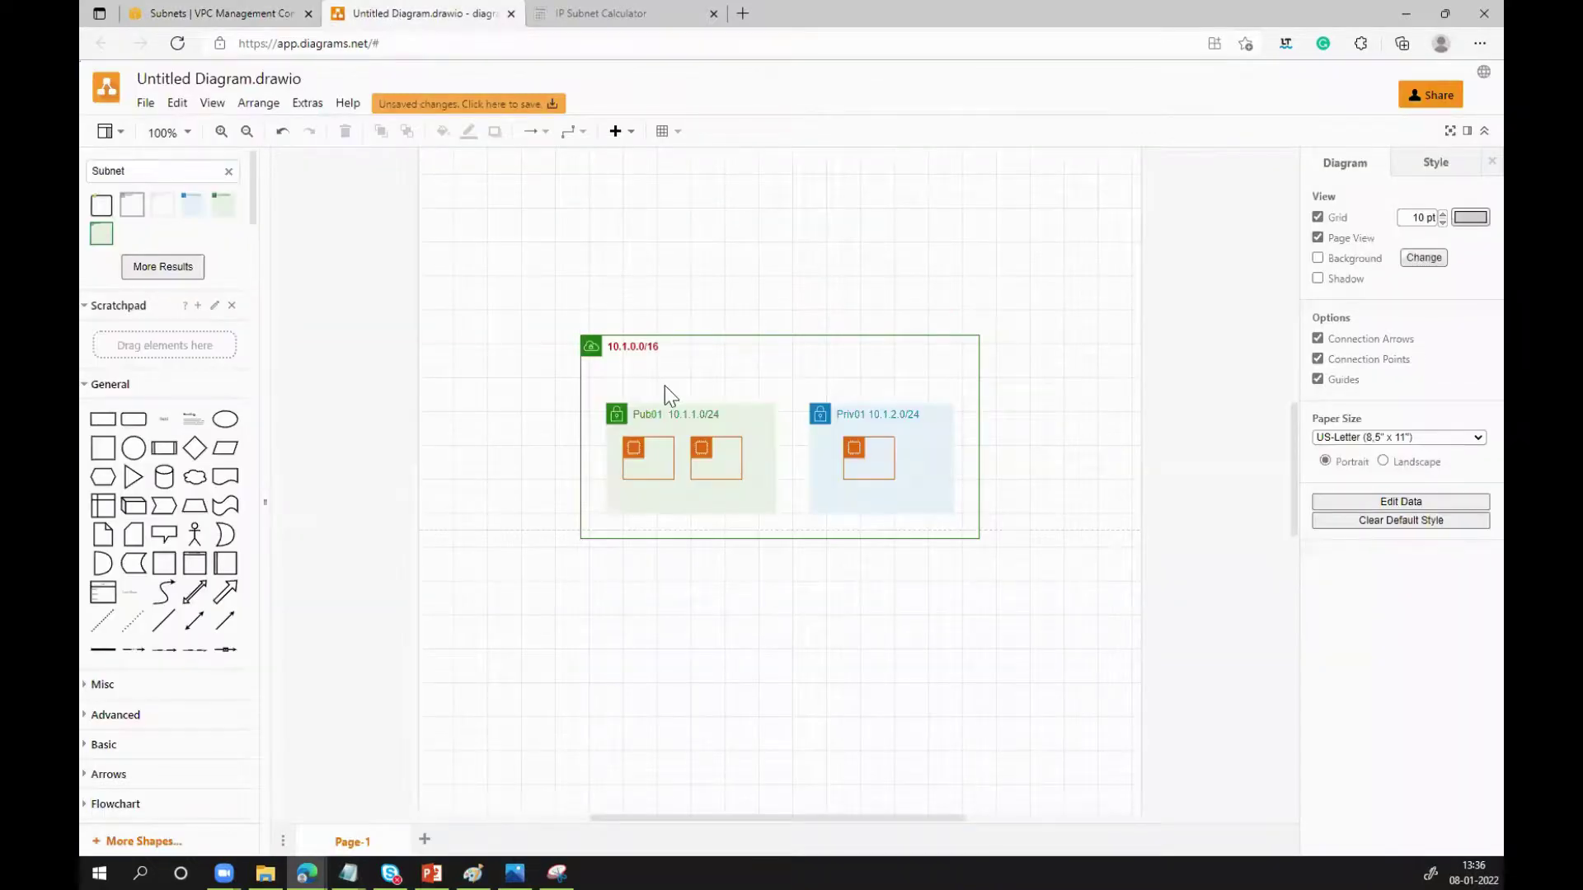
click(665, 465)
Switch back to the AWS console, open the EC2 service's instances list and dismiss the welcome message
click(218, 14)
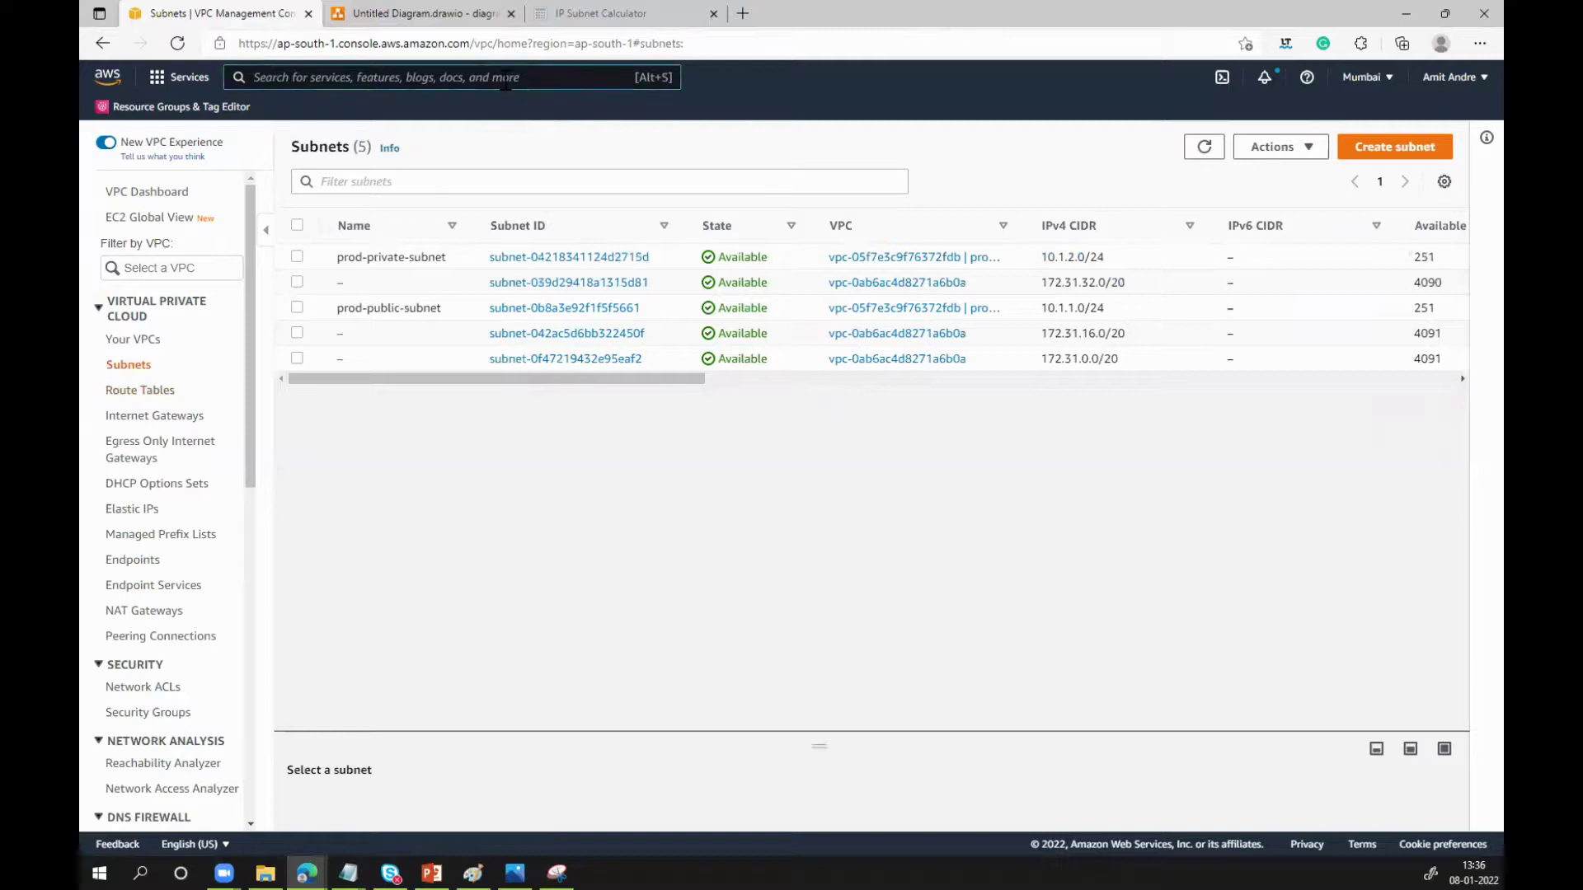
text(ec2)
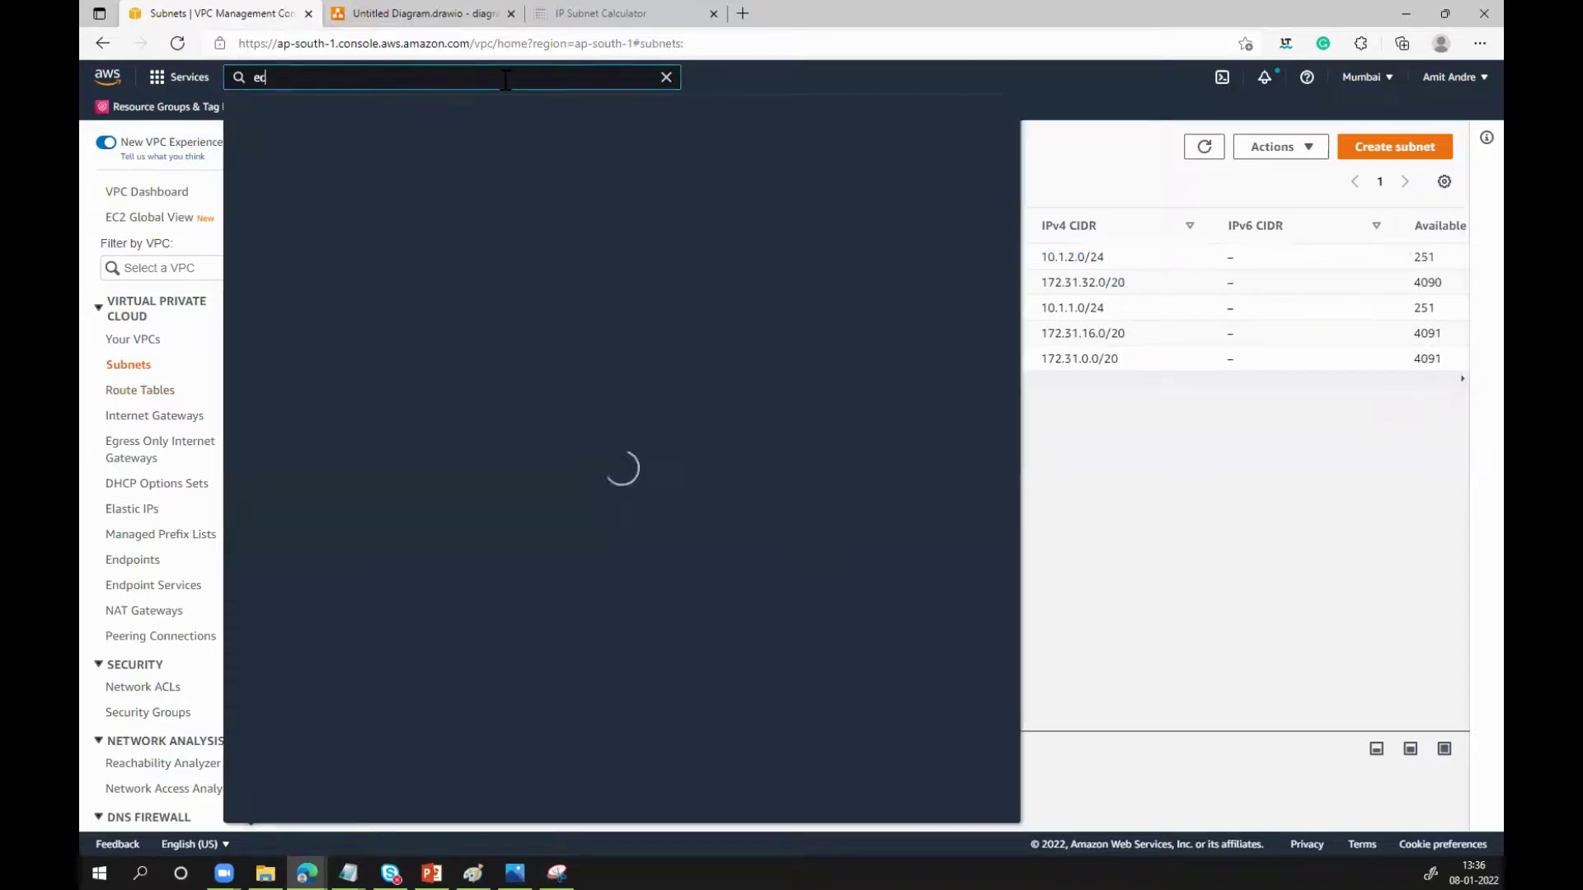
mouse_move(517, 177)
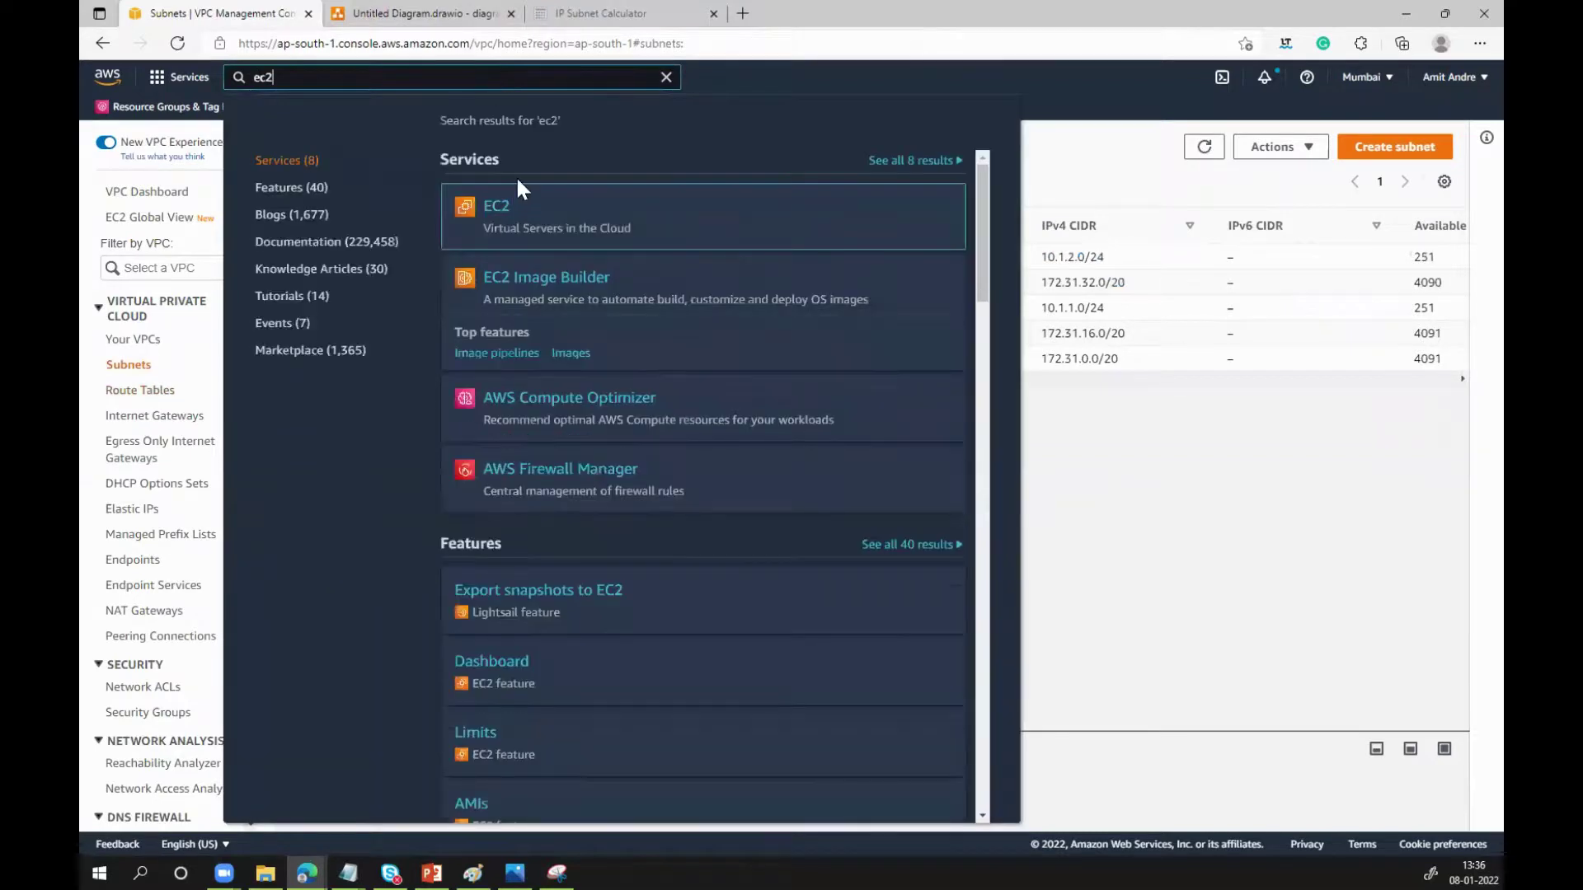
click(495, 213)
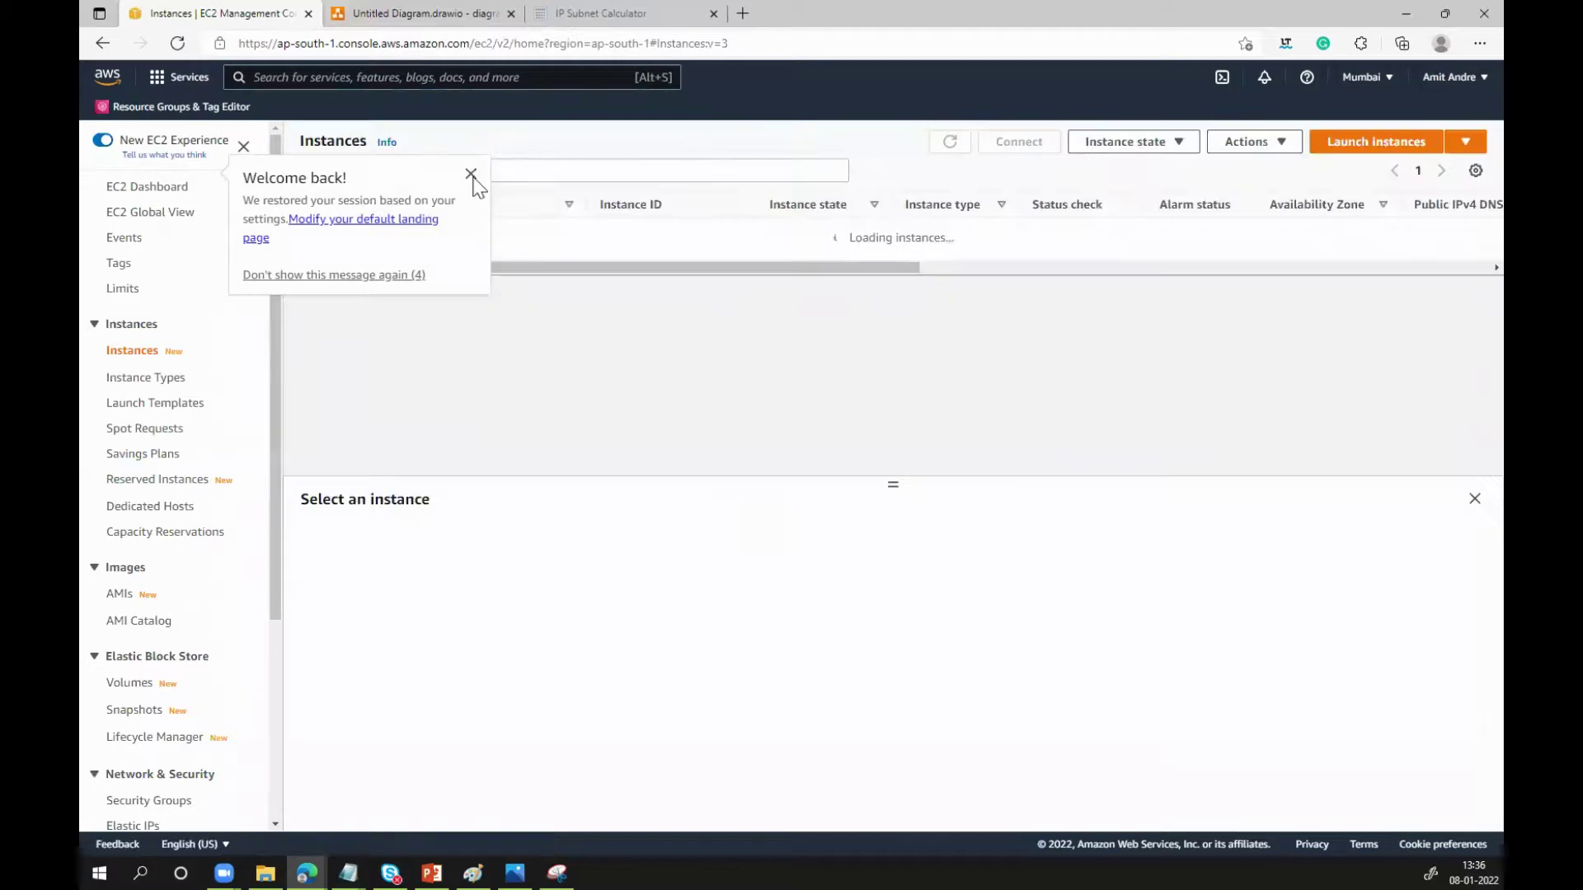
click(470, 175)
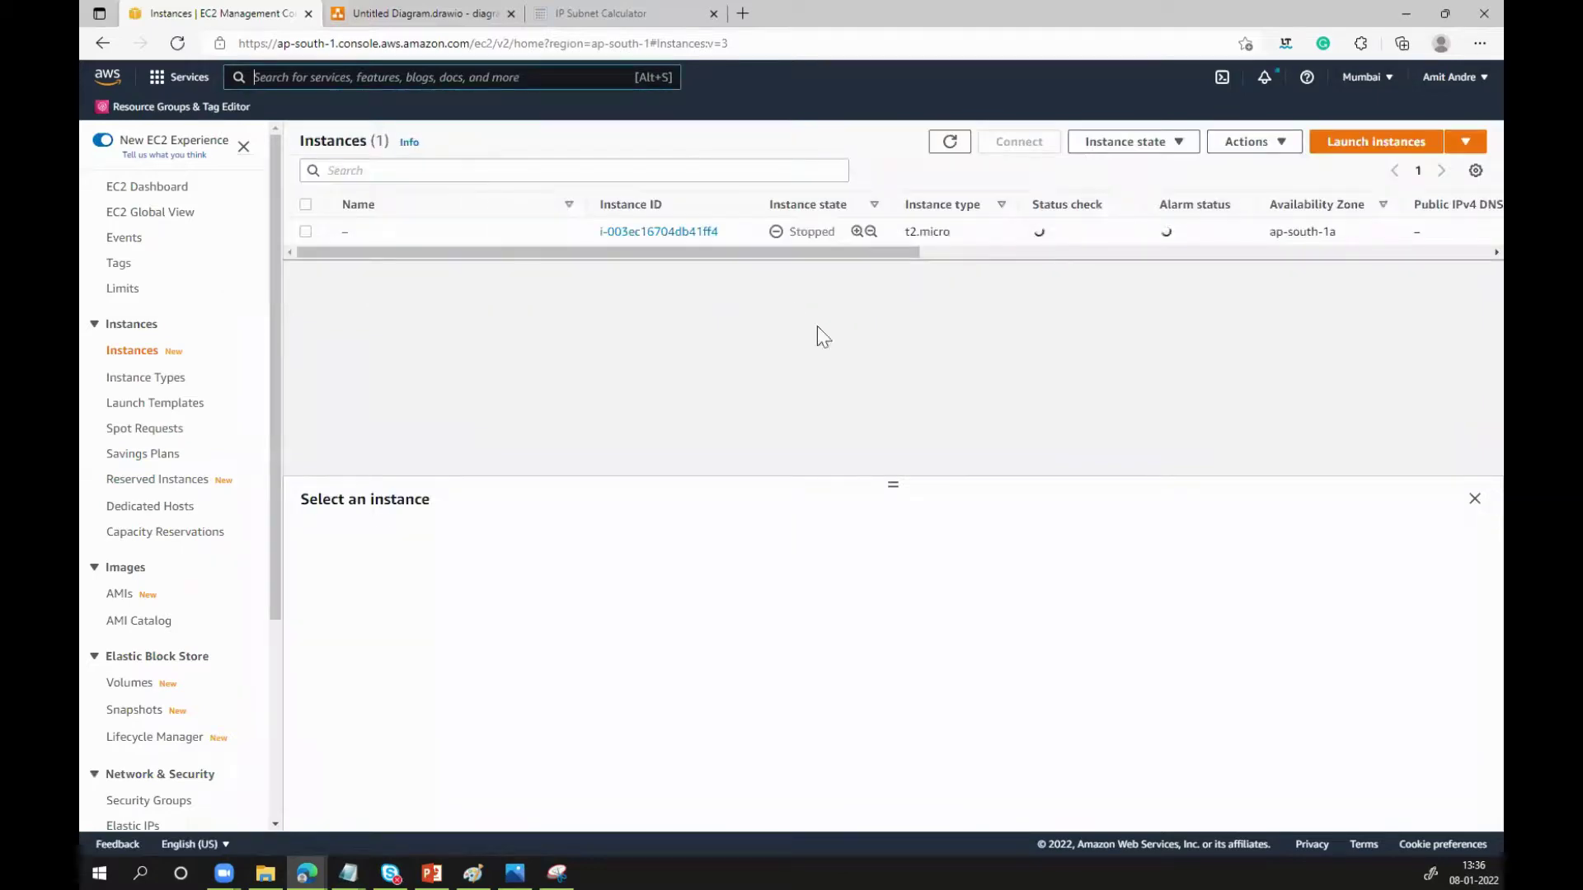
Start launching an instance with the 64-bit (x86) Amazon Linux 2 AMI, Kernel 5.10, and the t2.micro type, proceeding to the instance details
click(1378, 143)
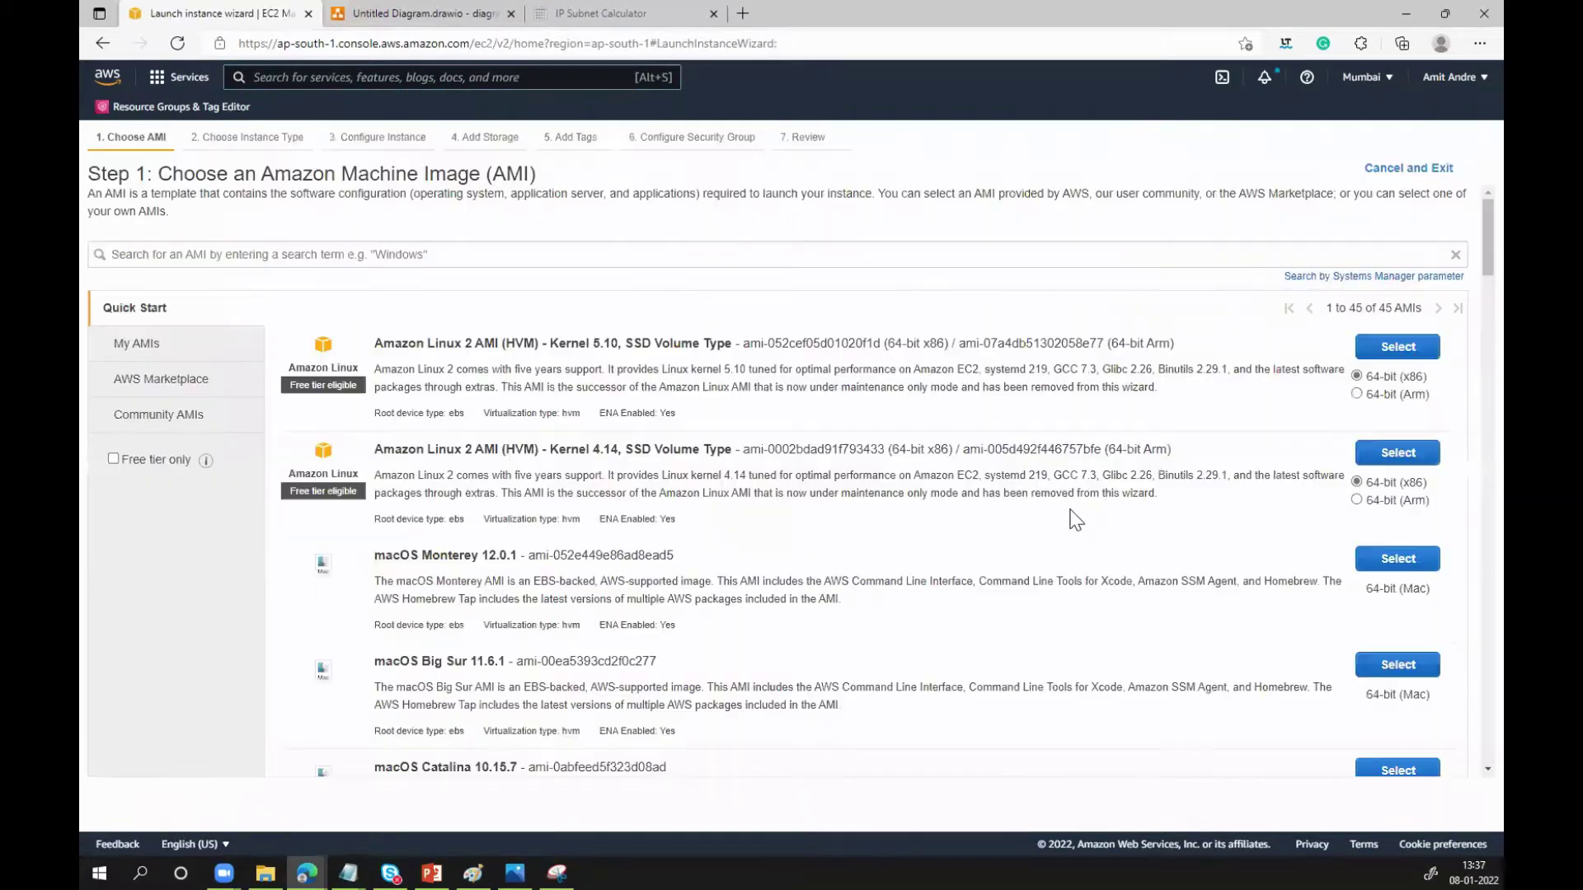
click(1413, 349)
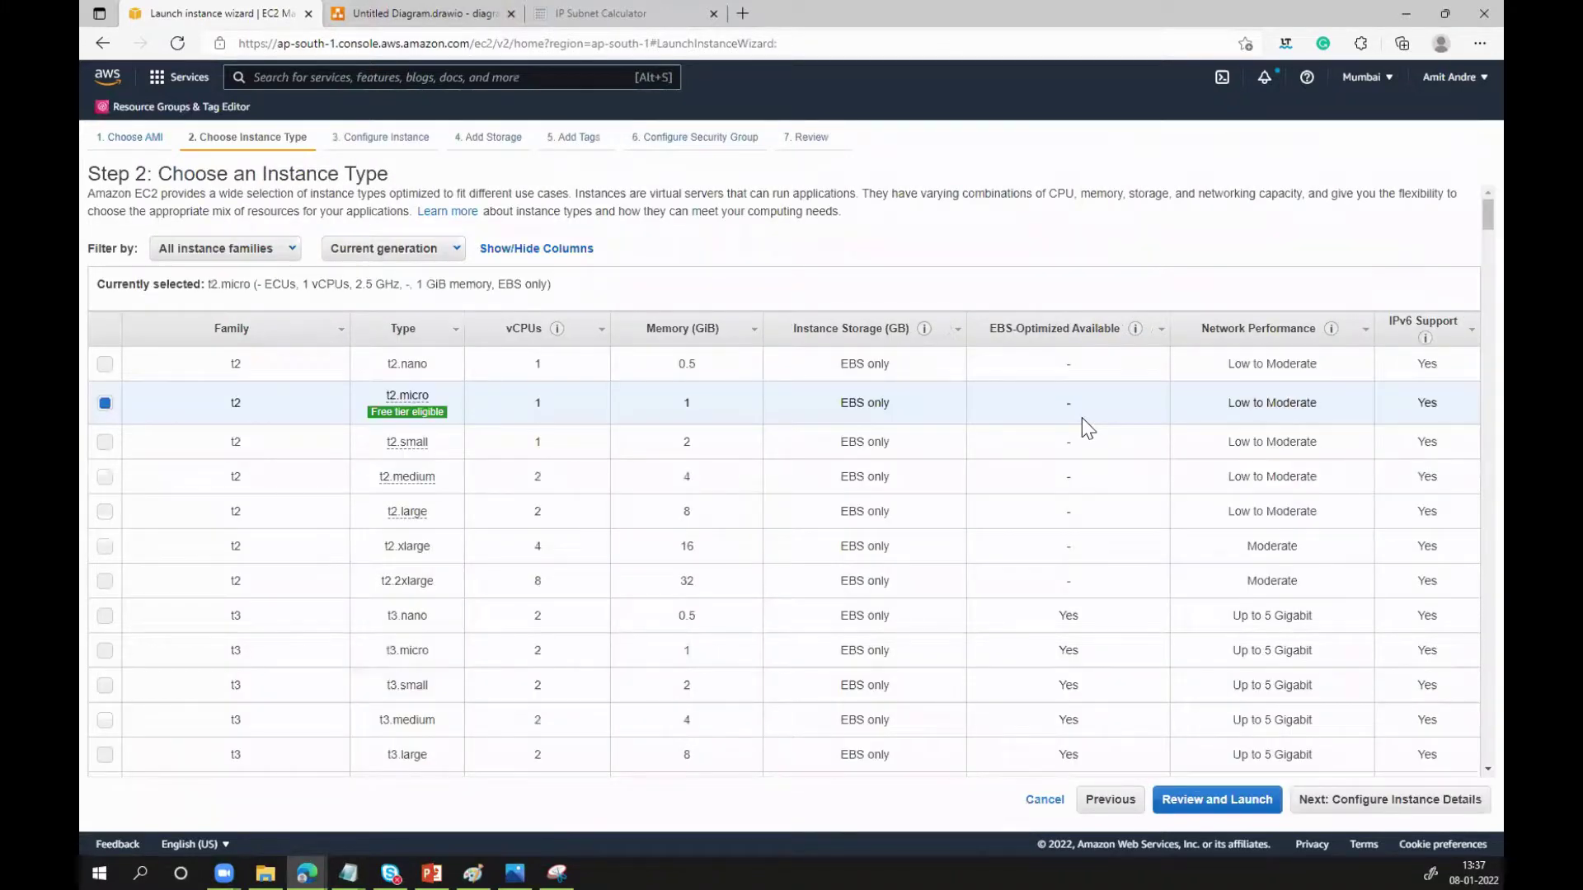
click(1435, 808)
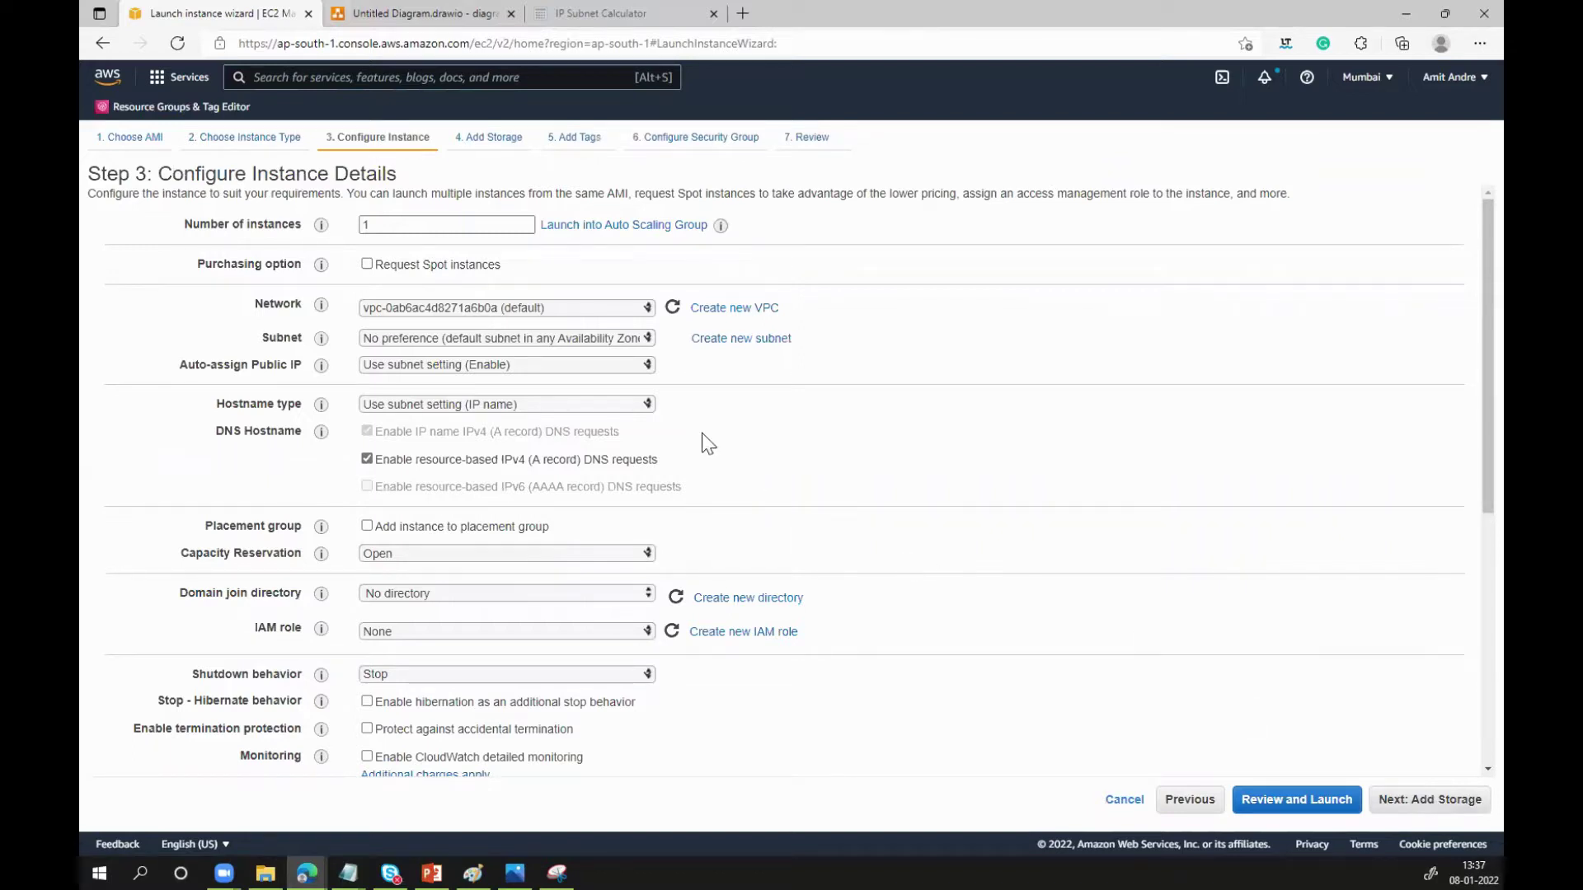
Place the instance in prod-vpc on prod-public-subnet and set Auto-assign Public IP to Enable
click(630, 307)
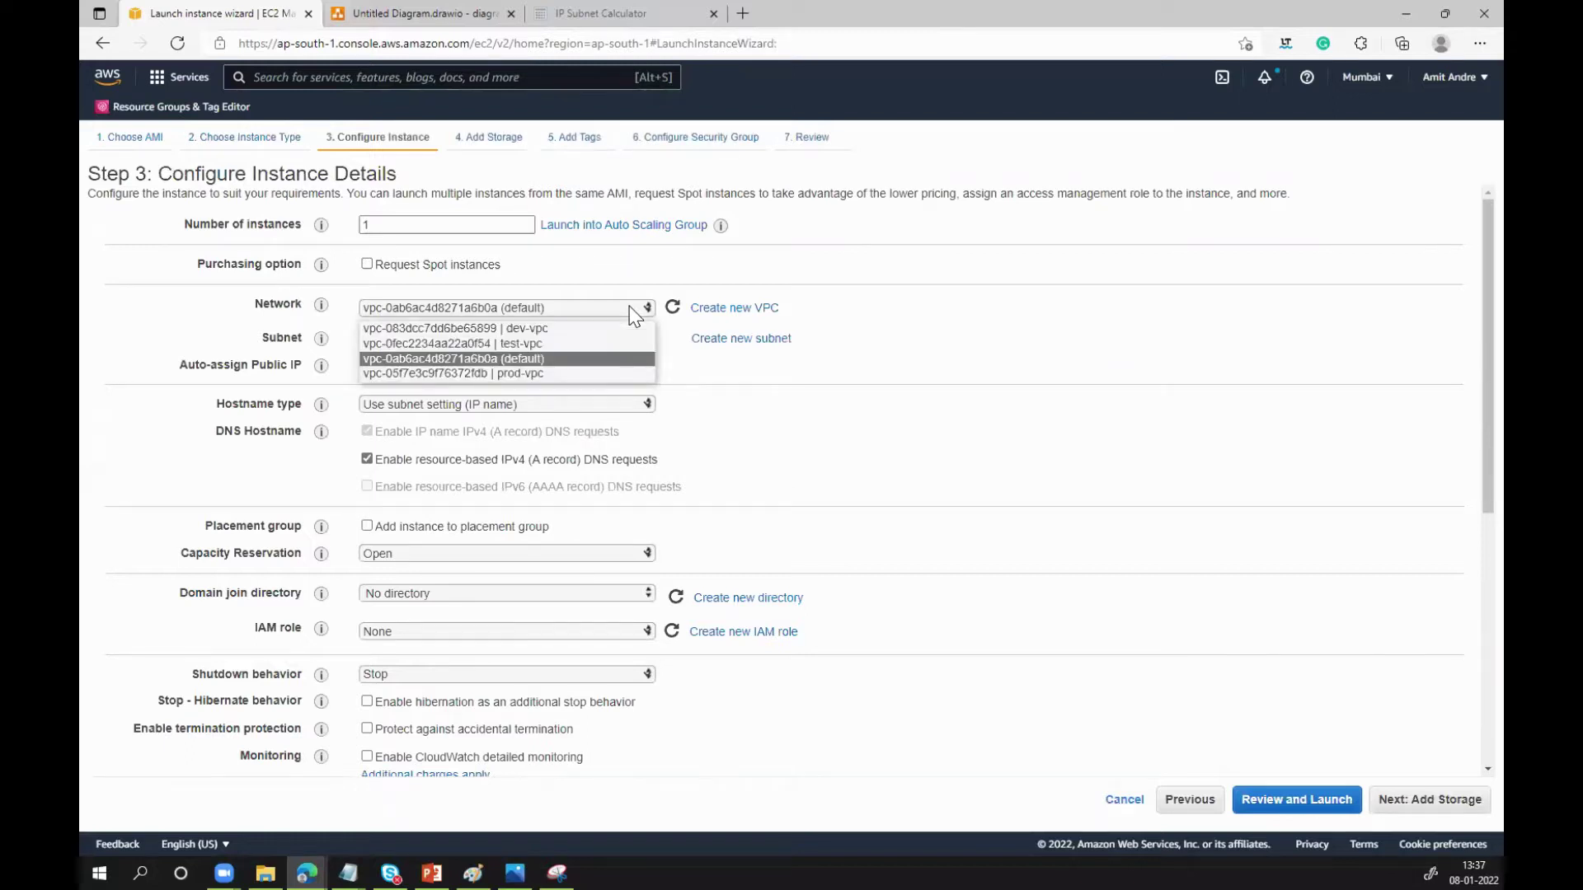
click(575, 374)
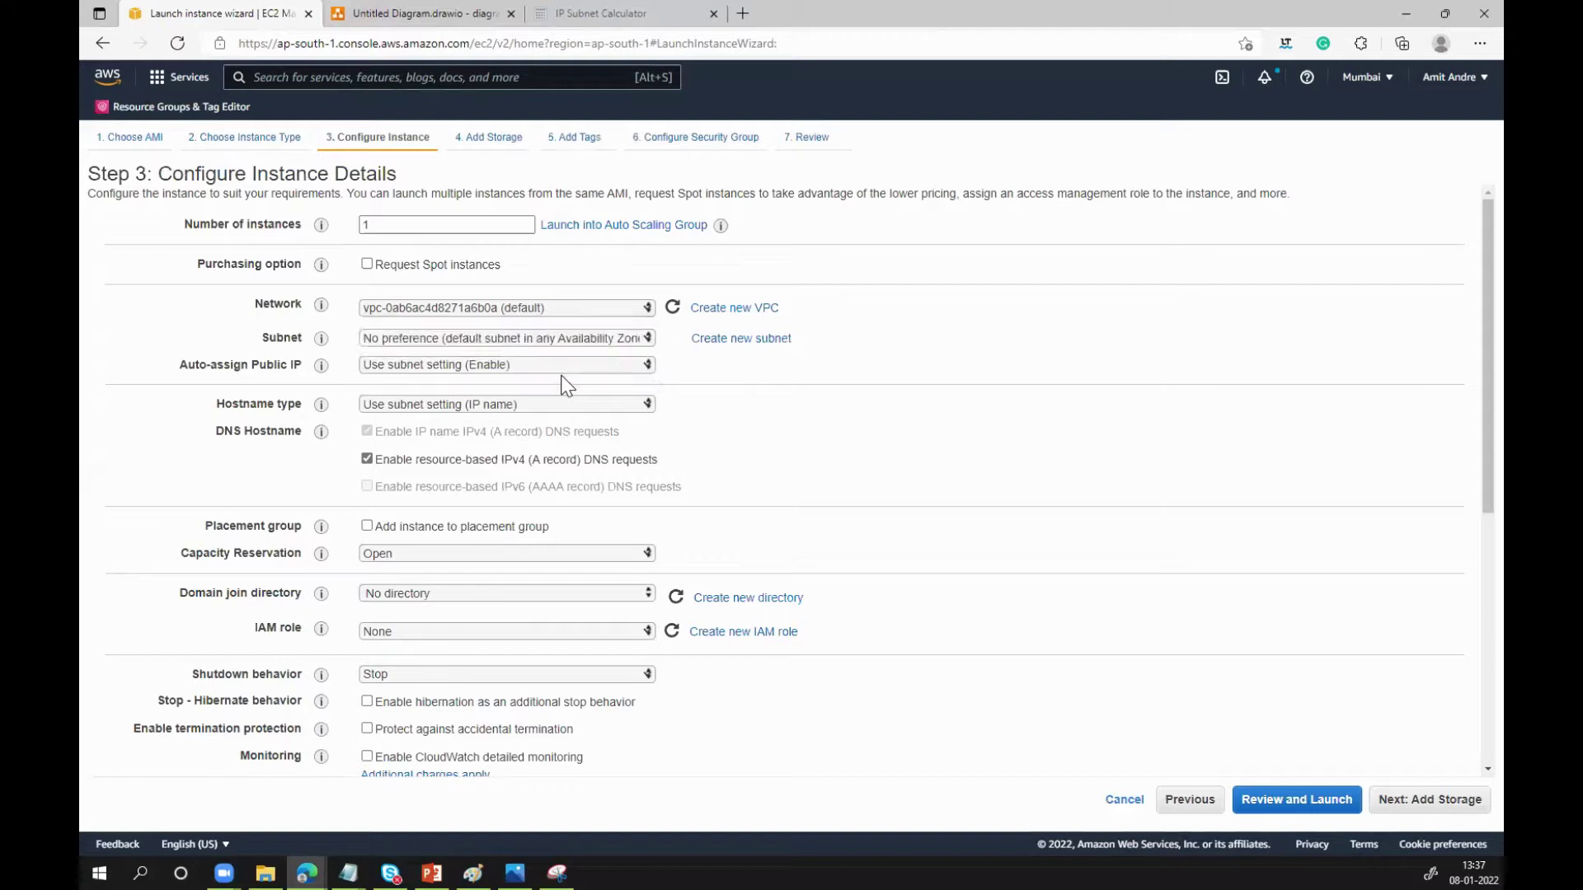
click(865, 408)
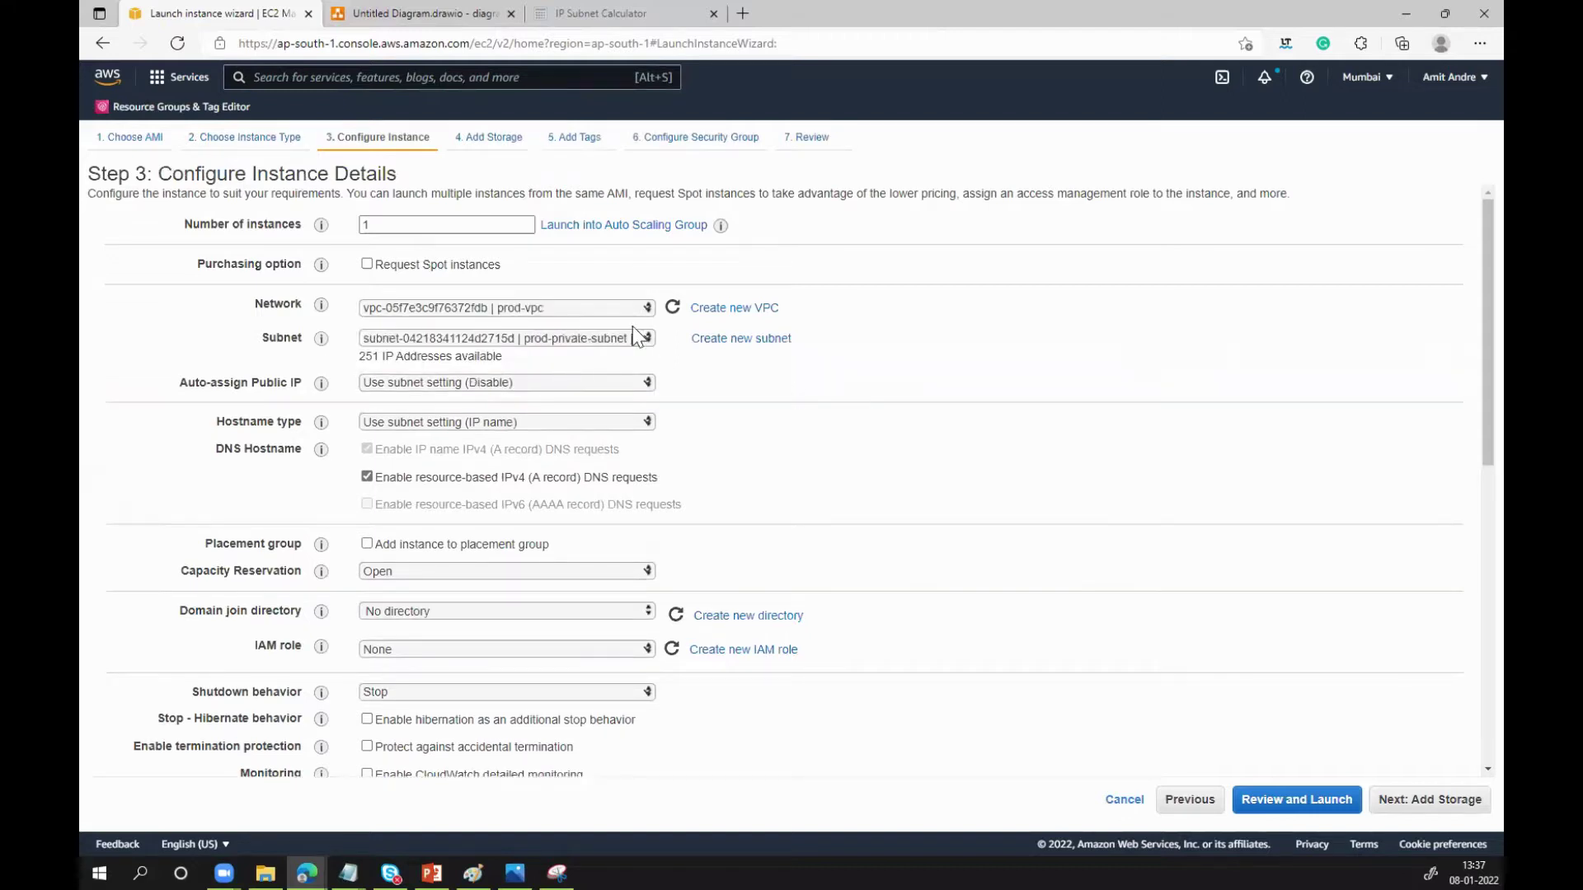
click(595, 339)
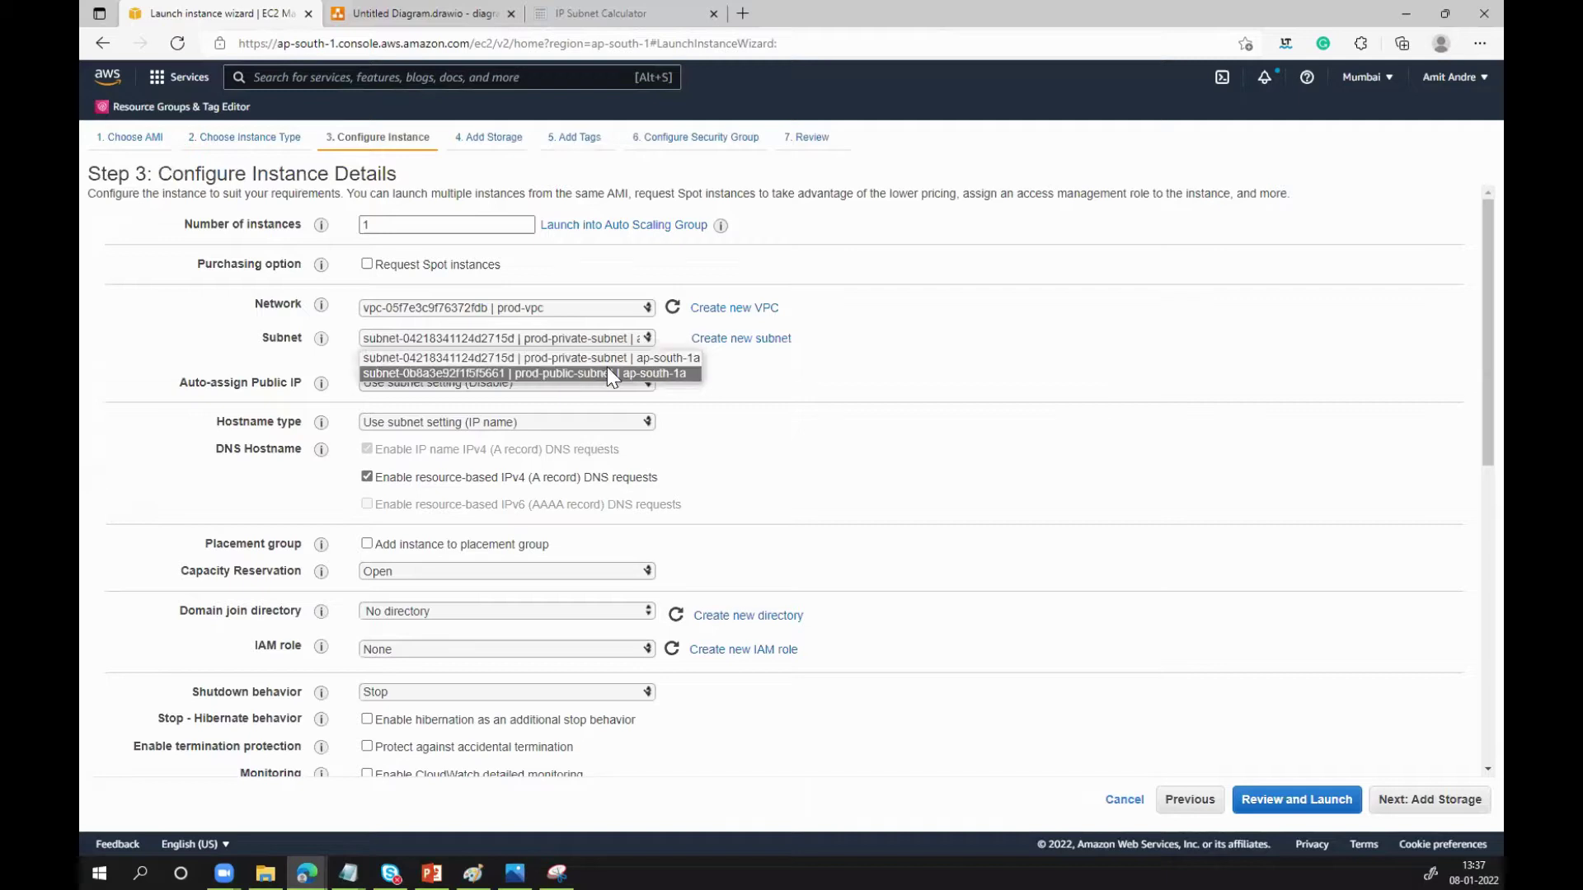
click(607, 370)
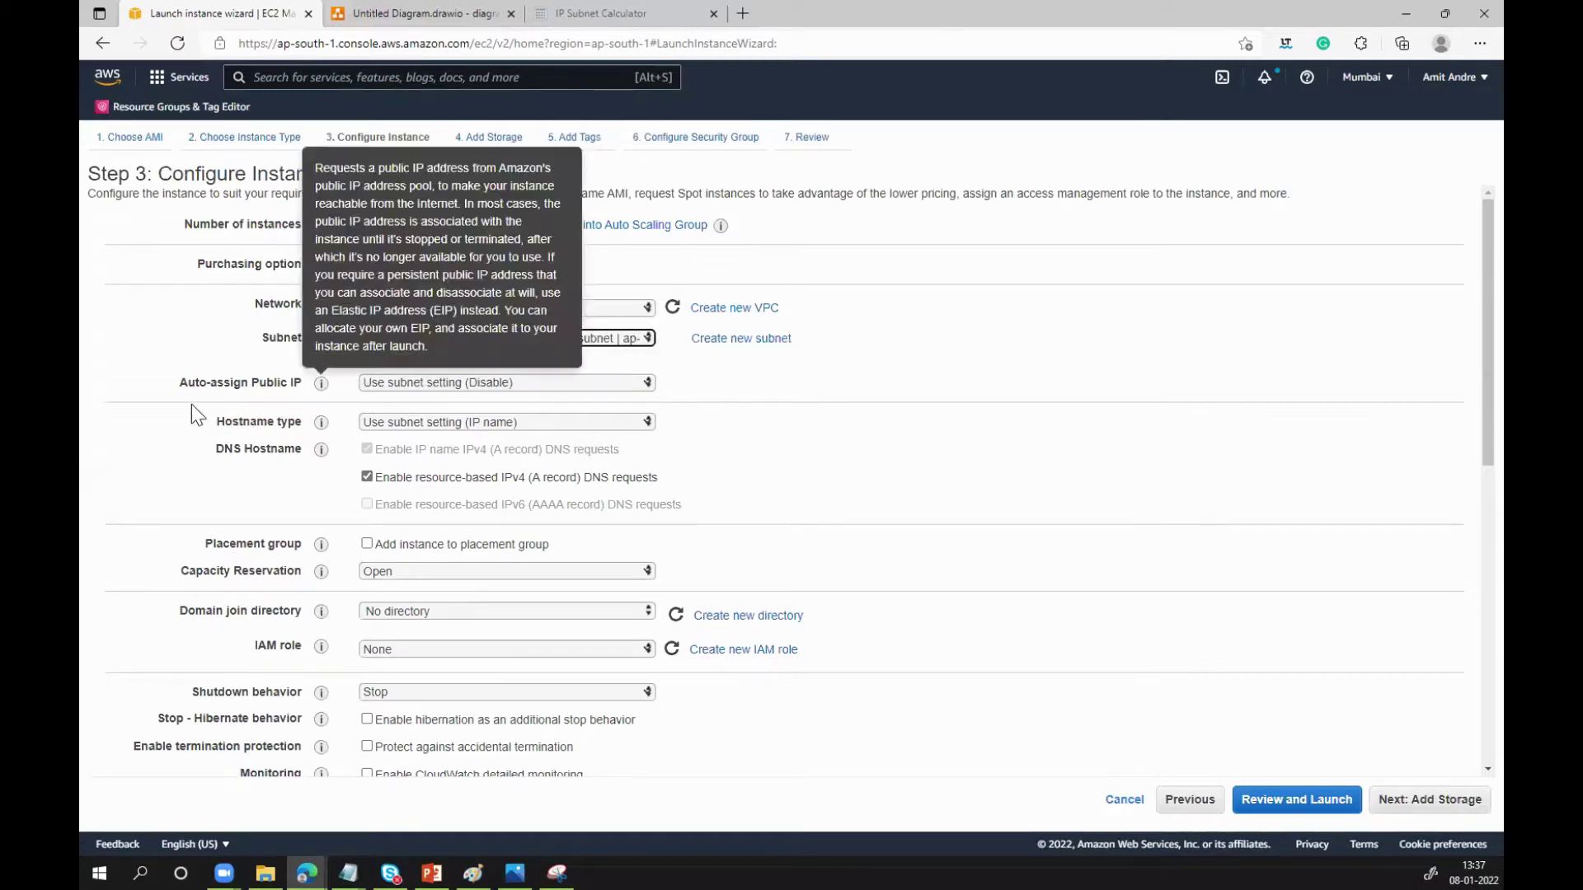
click(552, 383)
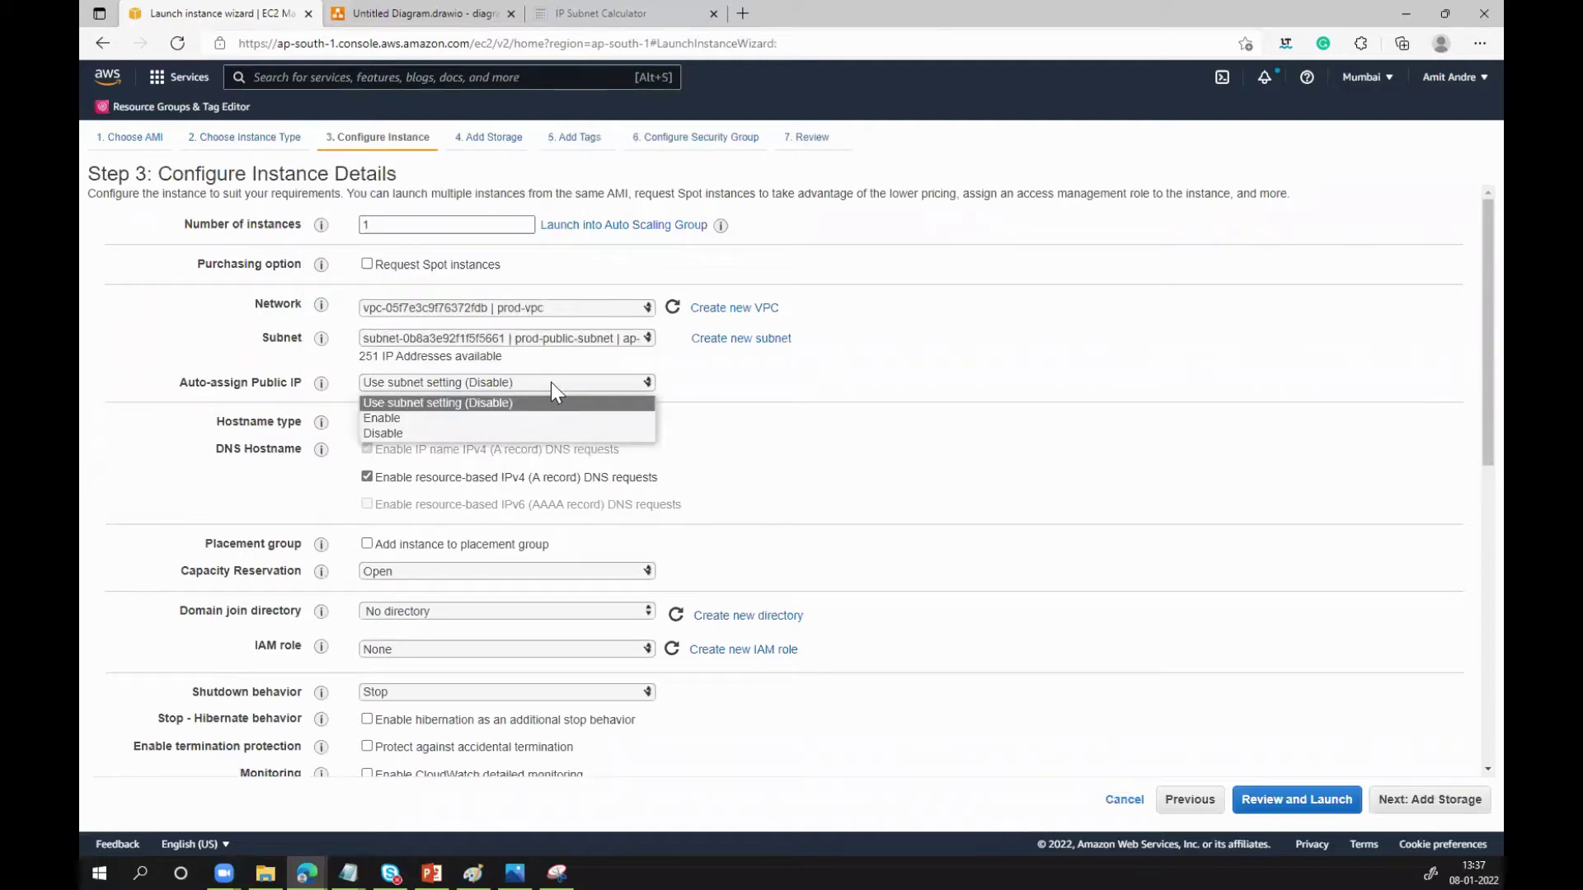
click(463, 419)
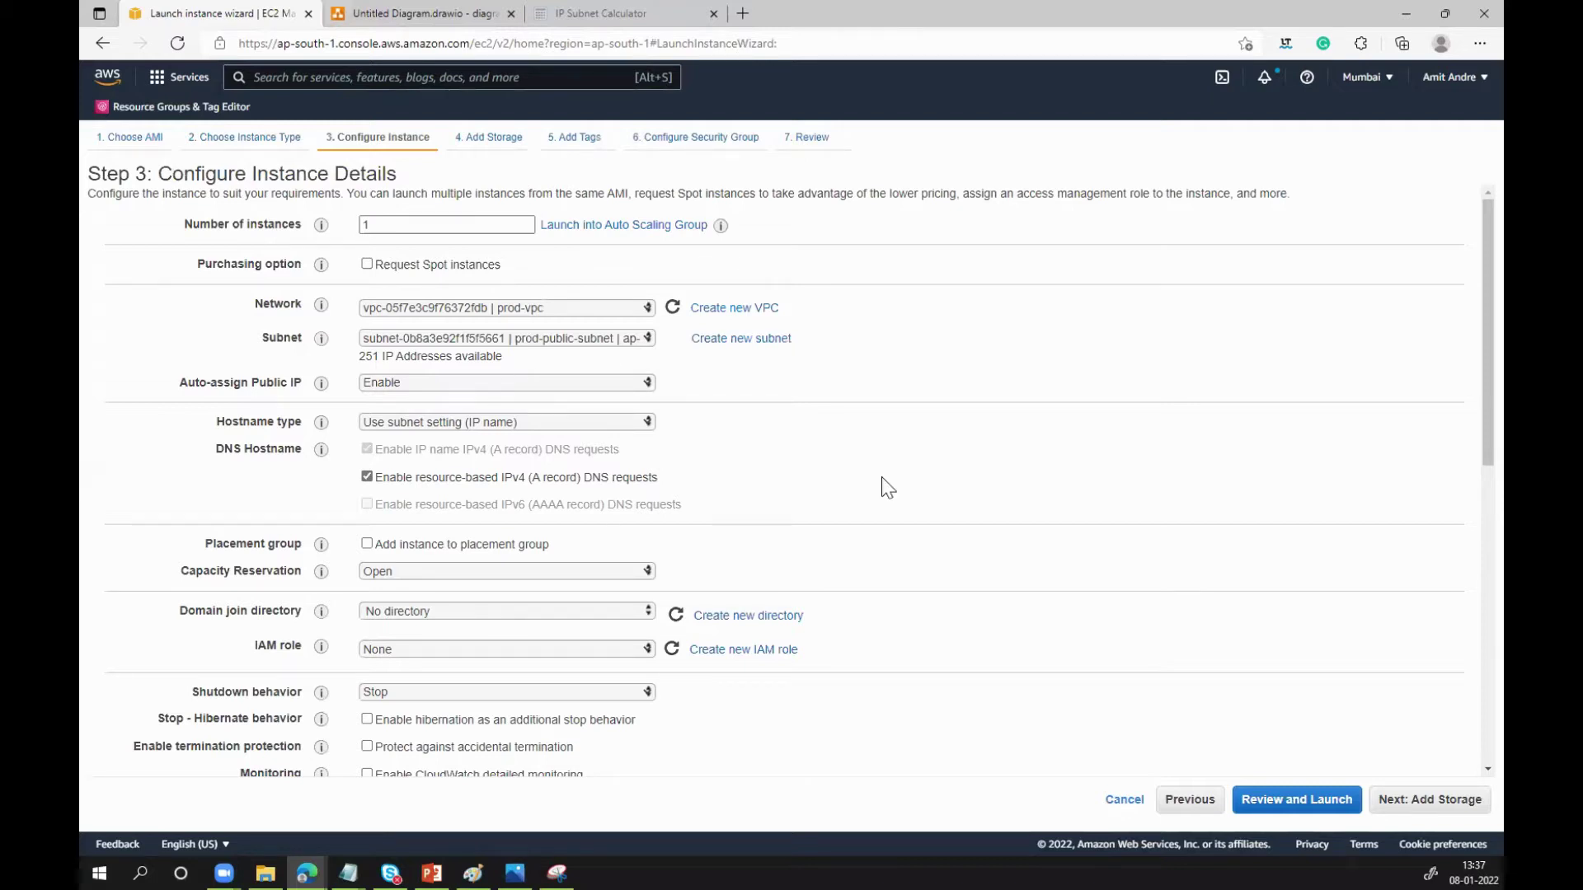
Switch to the diagrams.net drawing and examine the first instance in the Pub01 subnet
click(420, 14)
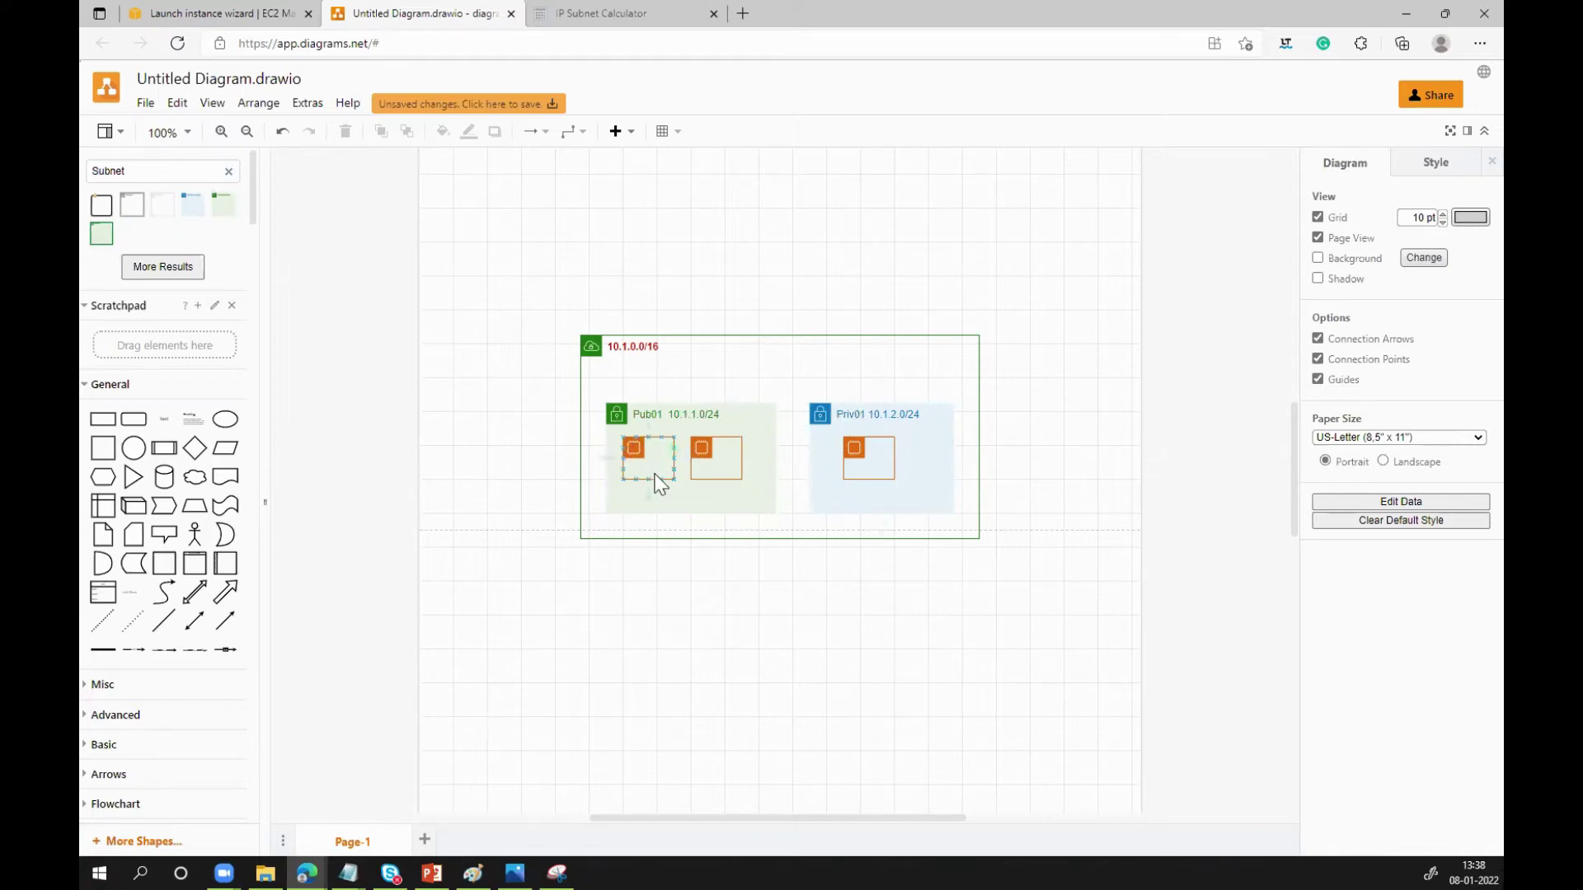
click(640, 443)
click(666, 412)
click(666, 409)
click(772, 291)
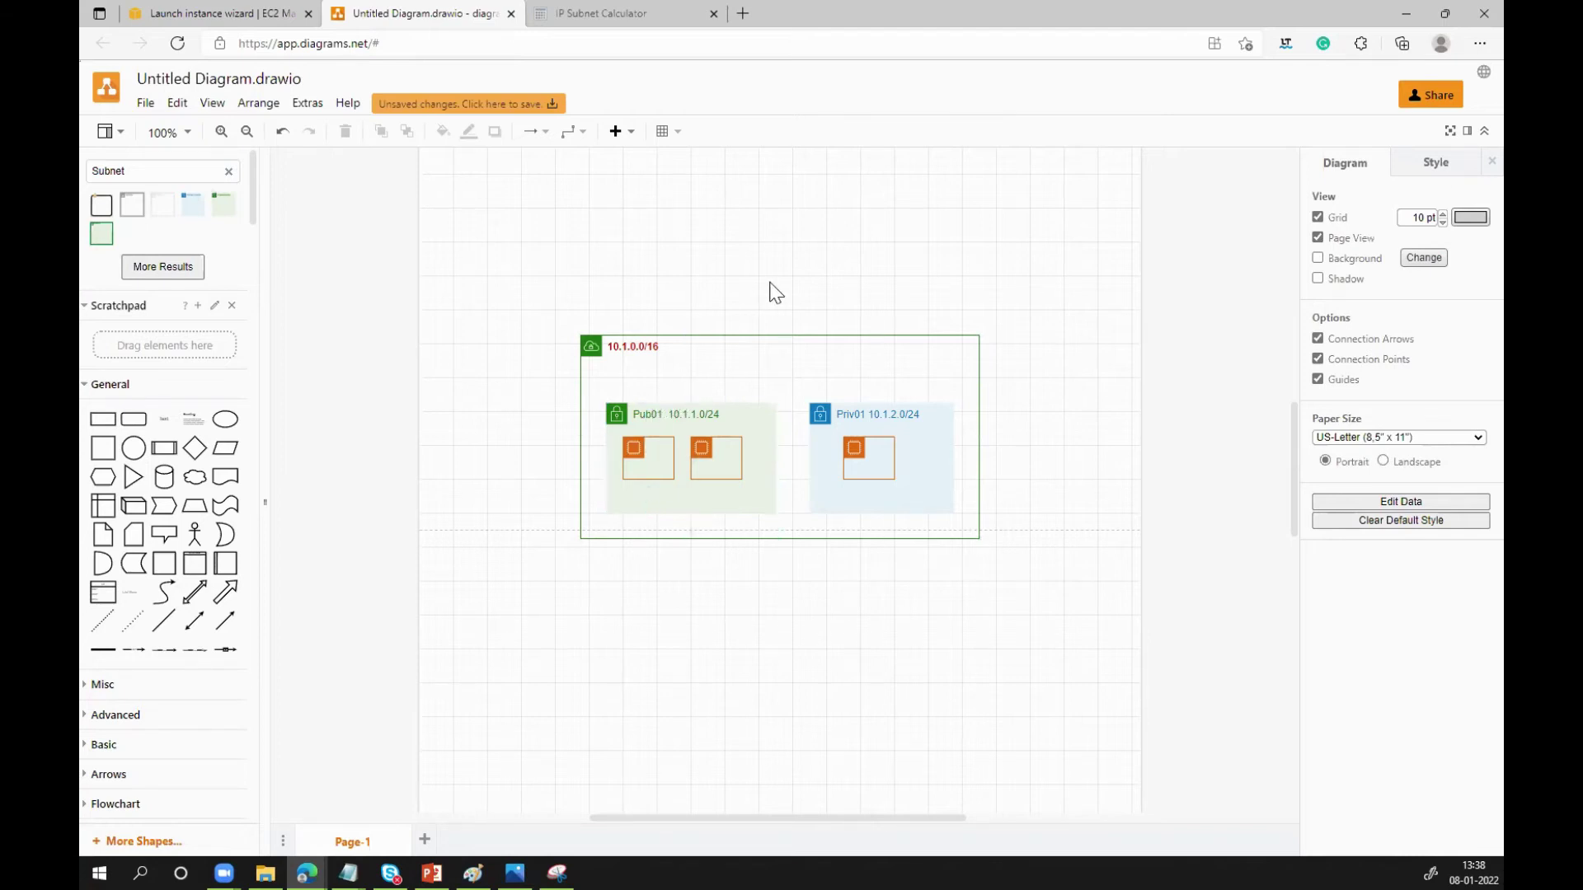